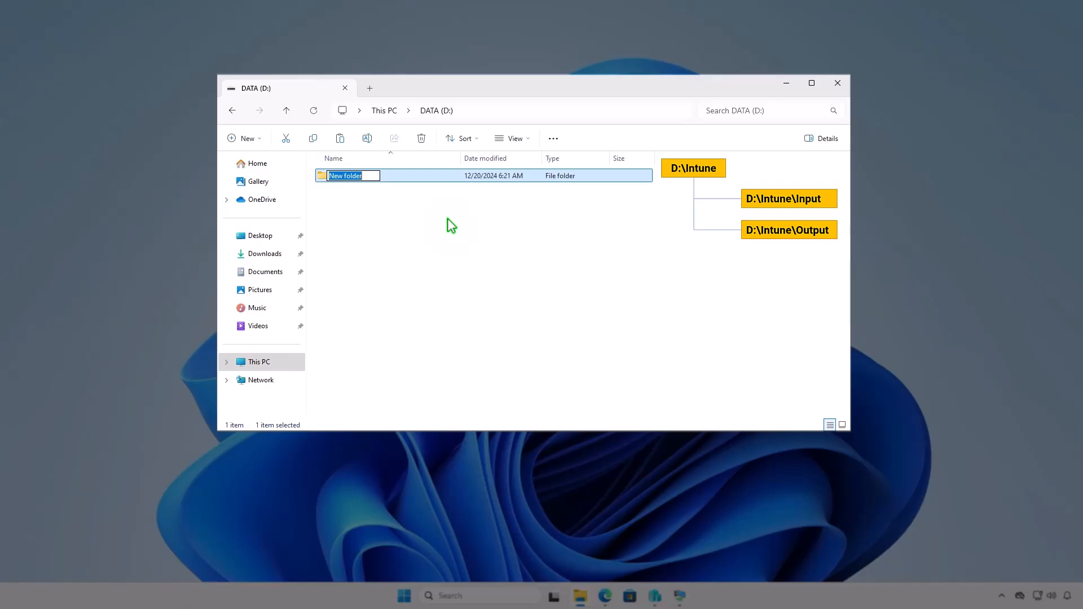
- Name the new folder on the DATA (D:) drive Intune and open it
type("Intune")
key("Return")
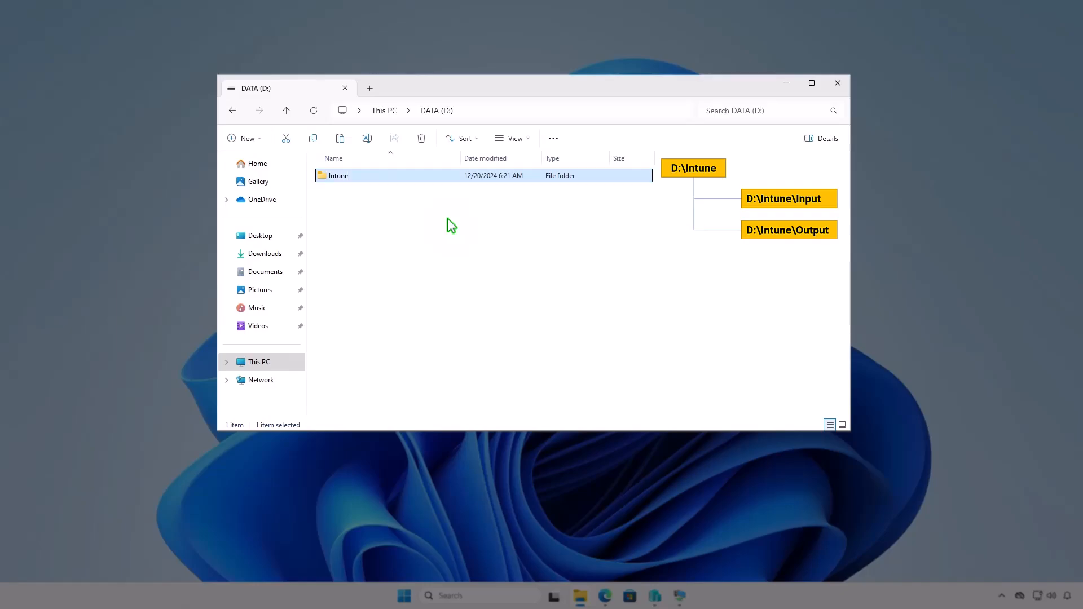
key("Return")
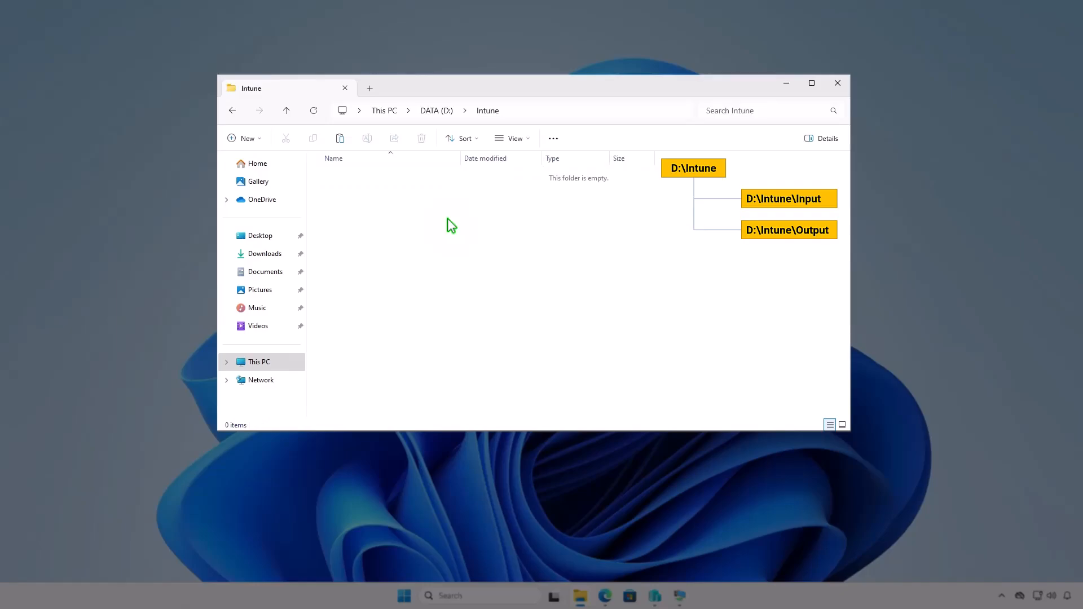
- Create two subfolders named Input and Output inside the D:\Intune folder
right_click(448, 218)
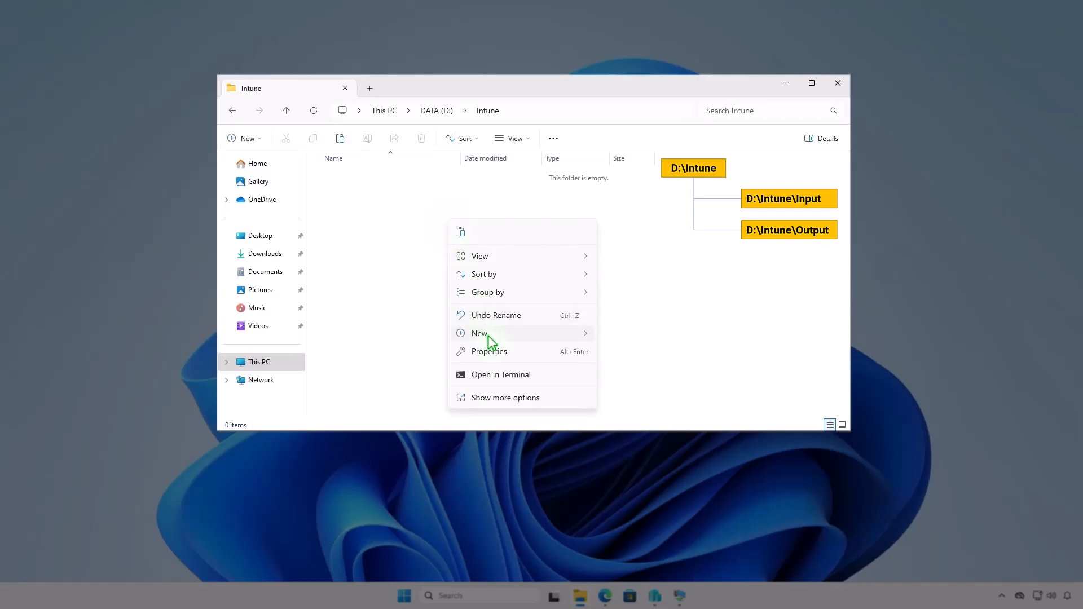
mouse_move(489, 333)
left_click(629, 335)
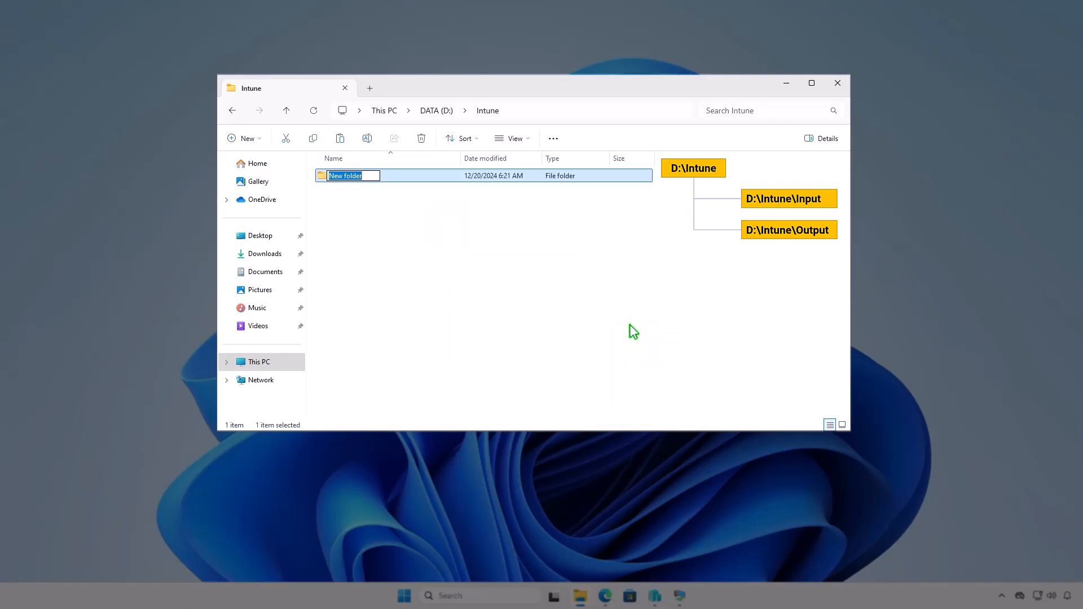
type("Input")
key("Return")
key("ctrl+shift+n")
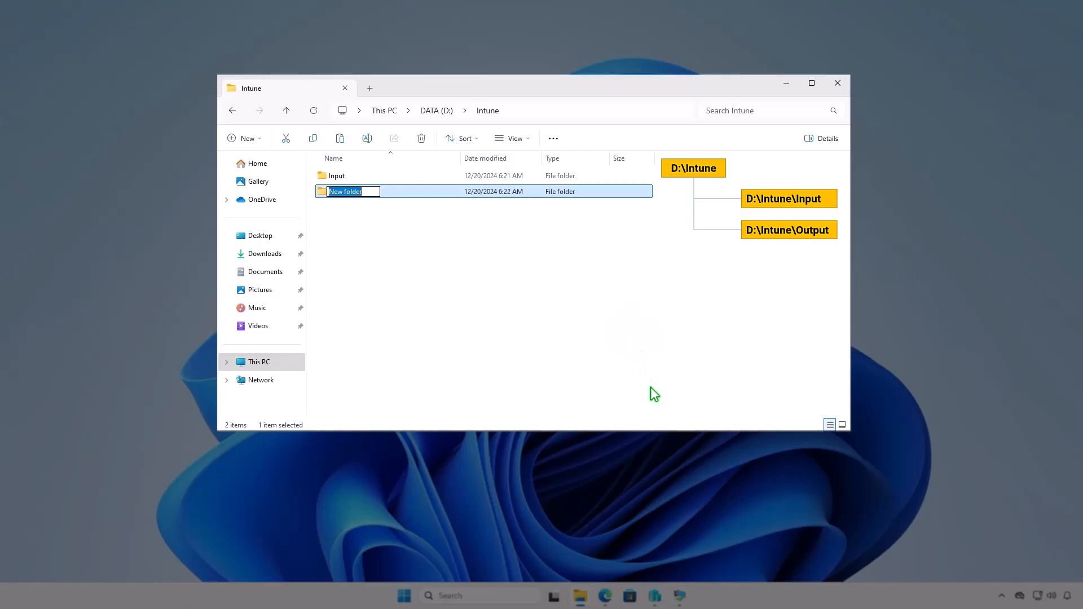
type("Output")
left_click(588, 302)
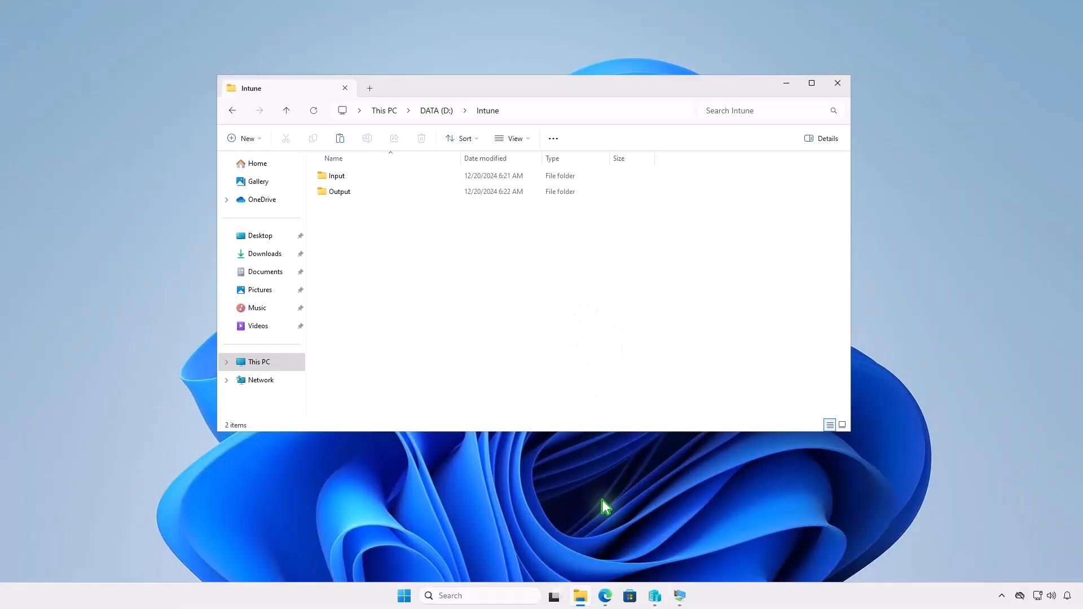
- Switch to Edge and download the source code zip of the latest Microsoft Win32 Content Prep Tool release, v1.8.6, from GitHub
left_click(605, 595)
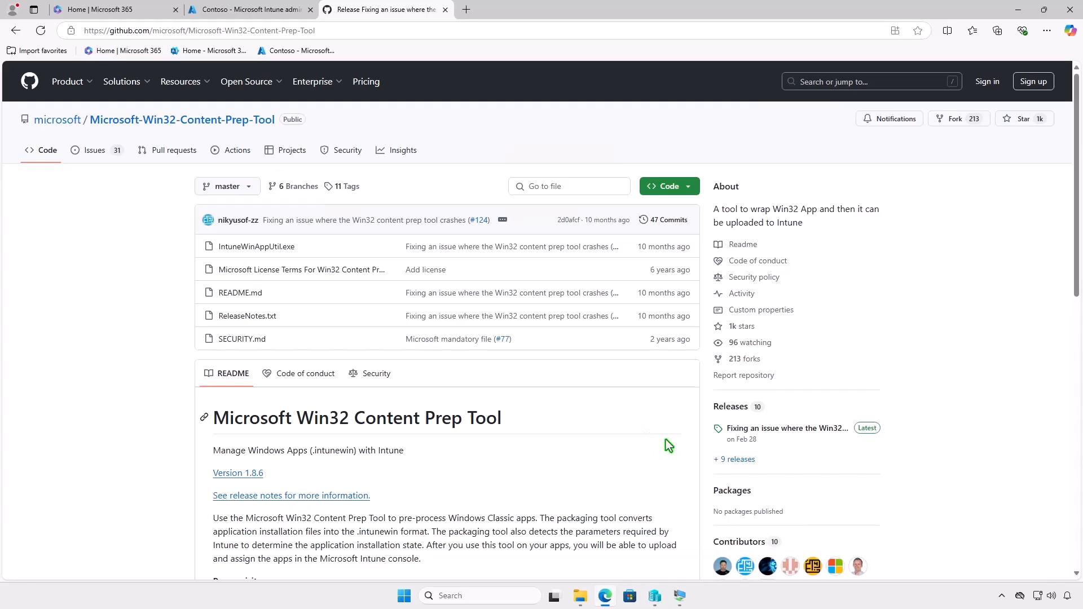
left_click(815, 431)
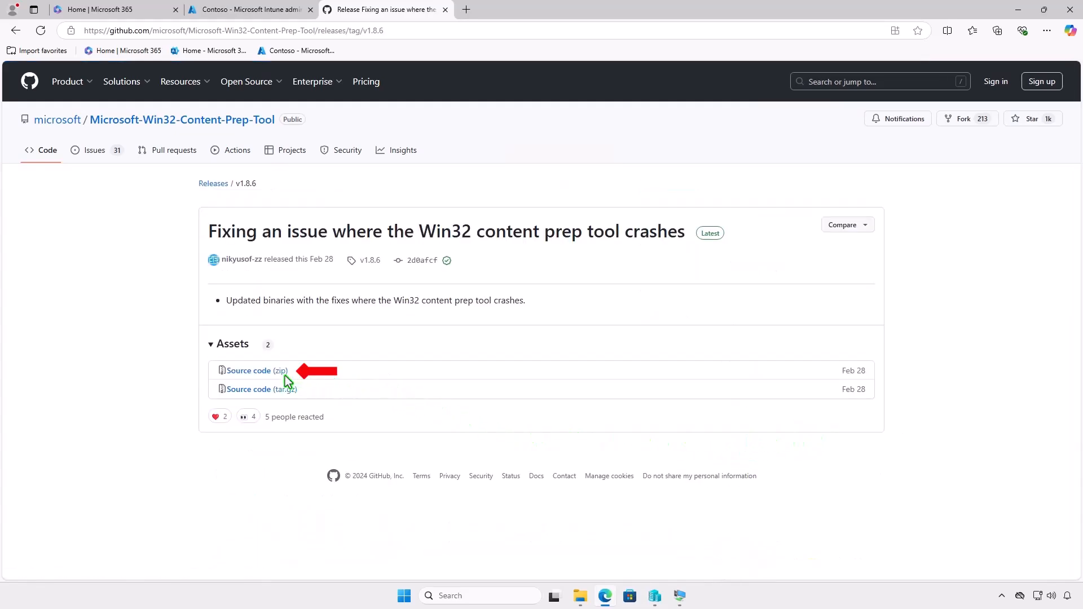
left_click(282, 371)
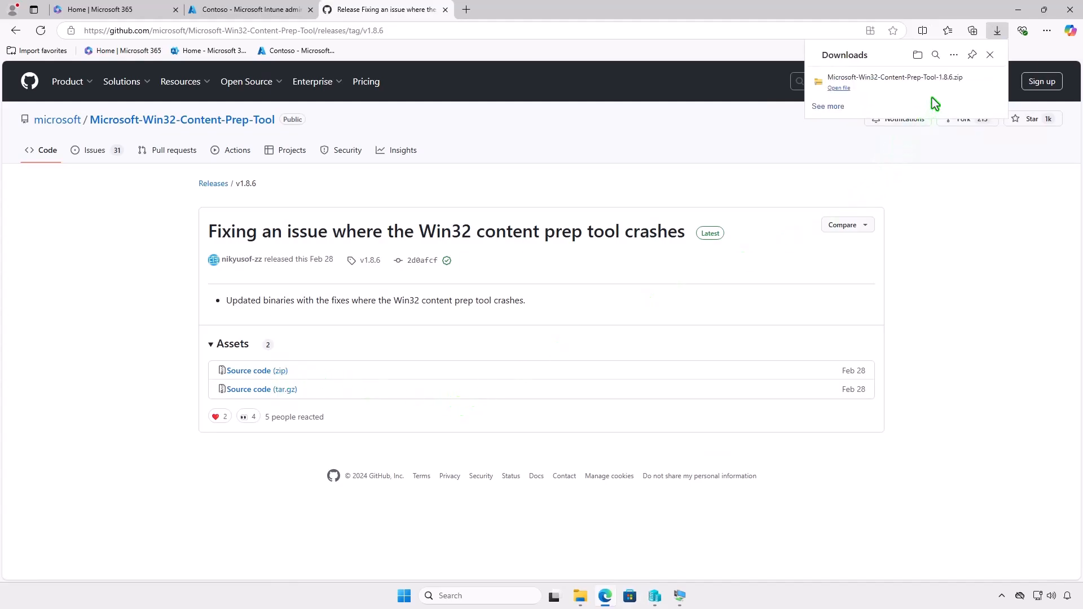
- Extract the downloaded Microsoft-Win32-Content-Prep-Tool-1.8.6 archive to its default location and open the extracted tool folder
left_click(955, 83)
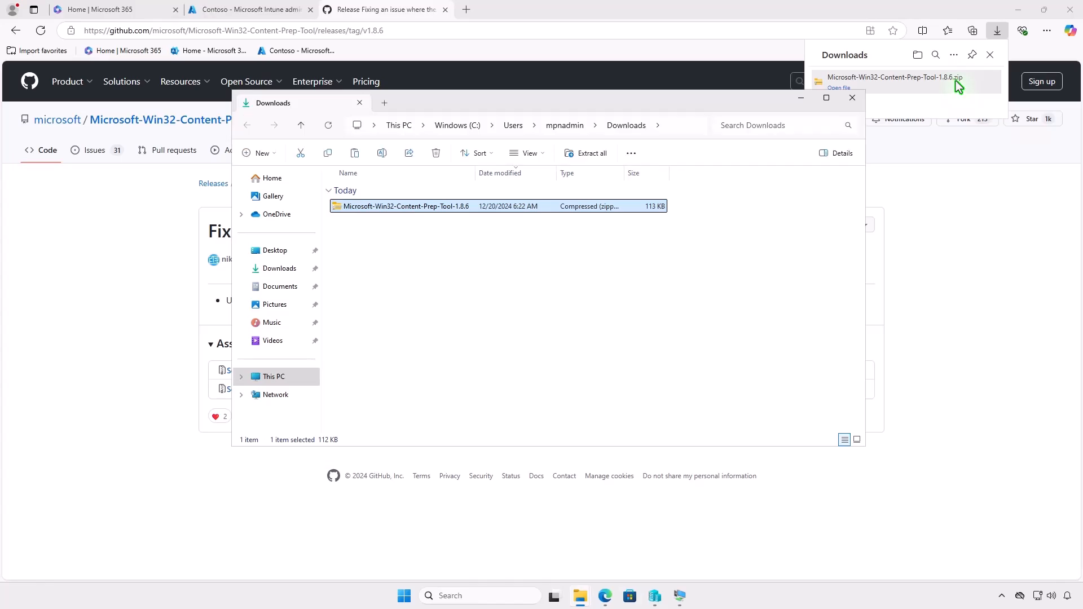
left_click(1019, 10)
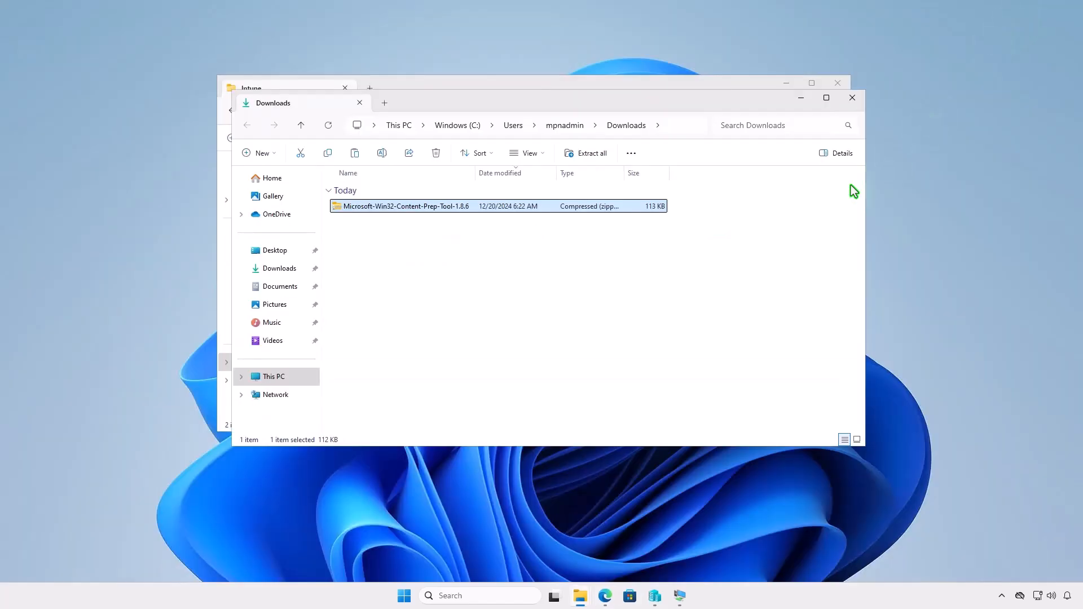
left_click(592, 155)
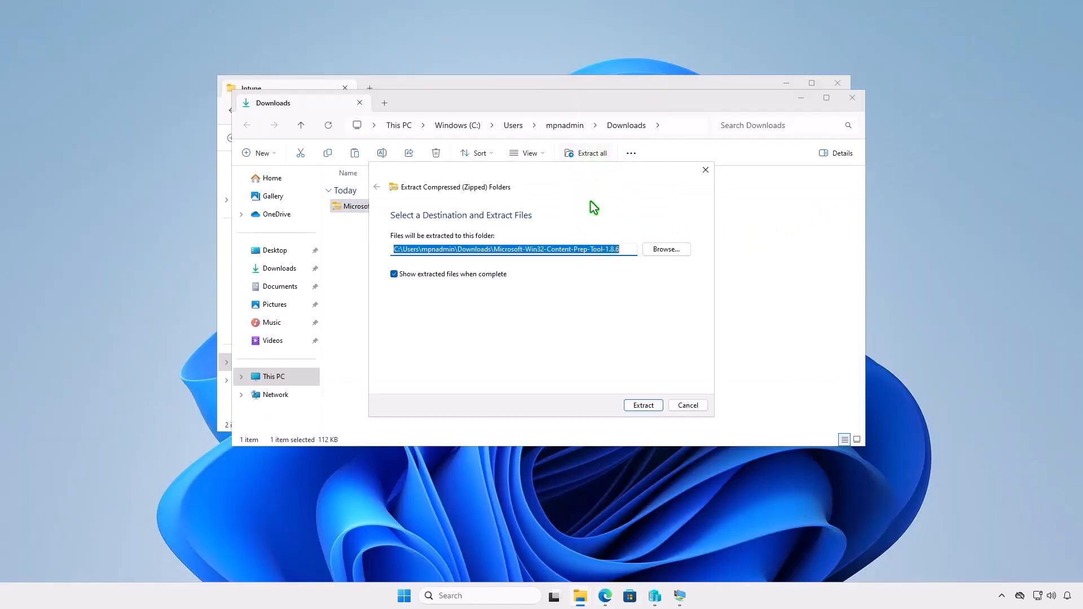
left_click(633, 404)
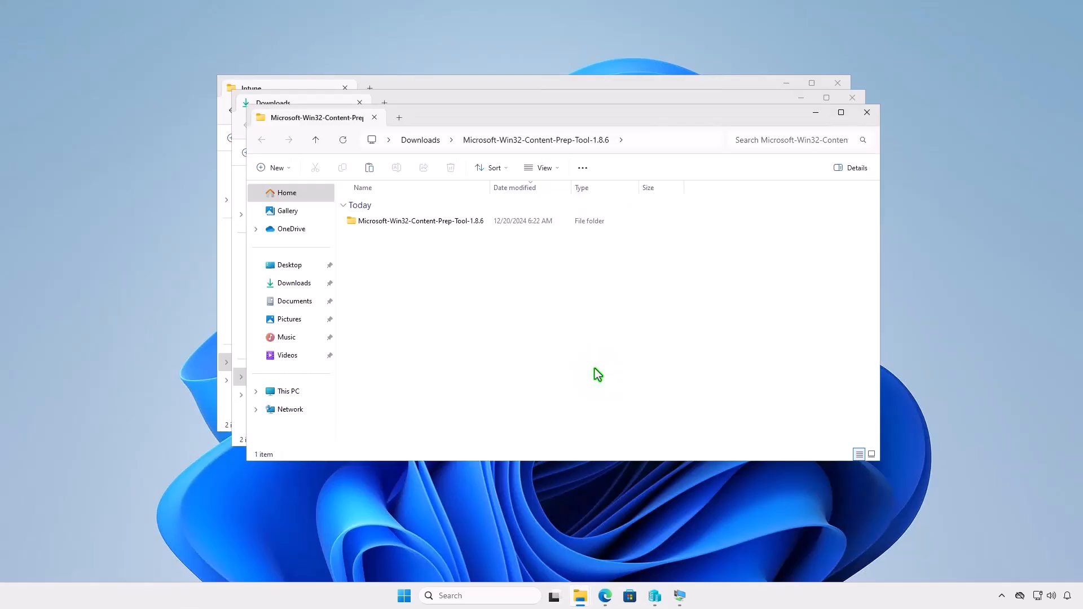
double_click(483, 222)
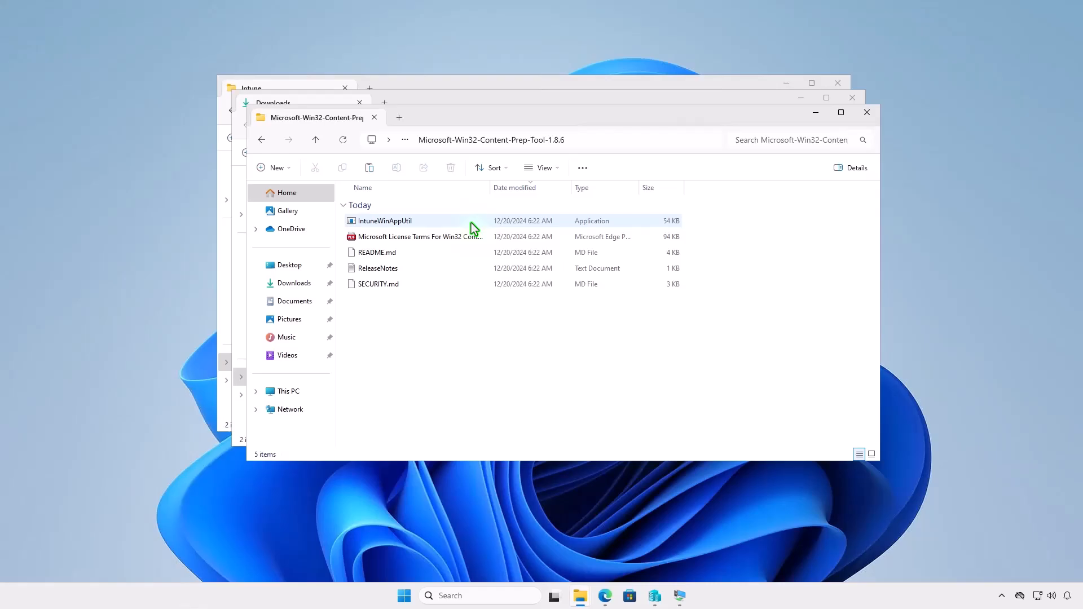
- Copy the IntuneWinAppUtil application from the extracted folder into D:\Intune, closing the source windows and minimizing the destination window
left_click(432, 221)
right_click(432, 221)
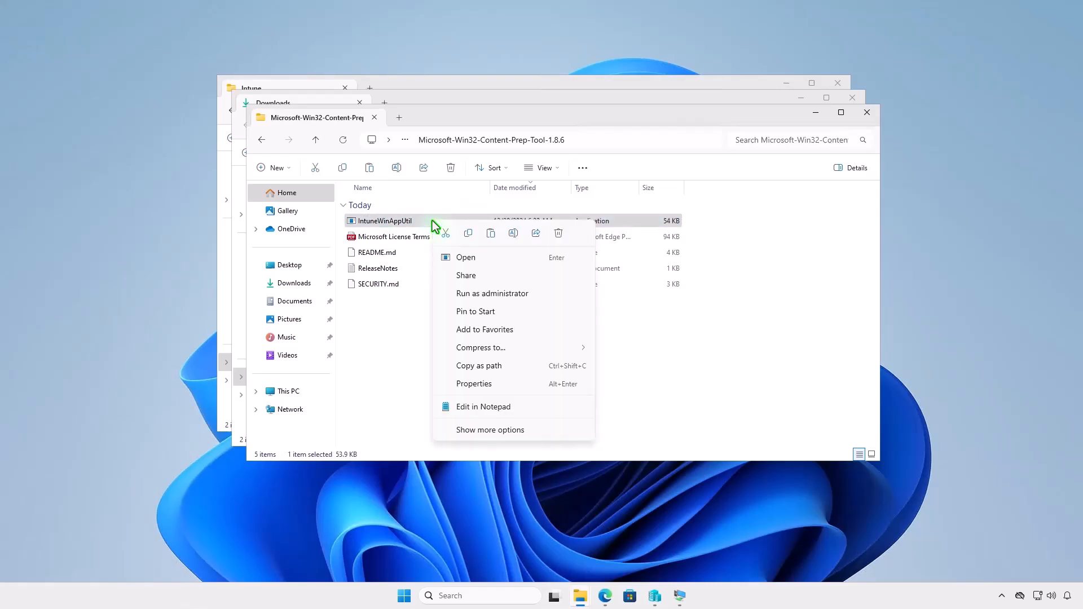
left_click(468, 234)
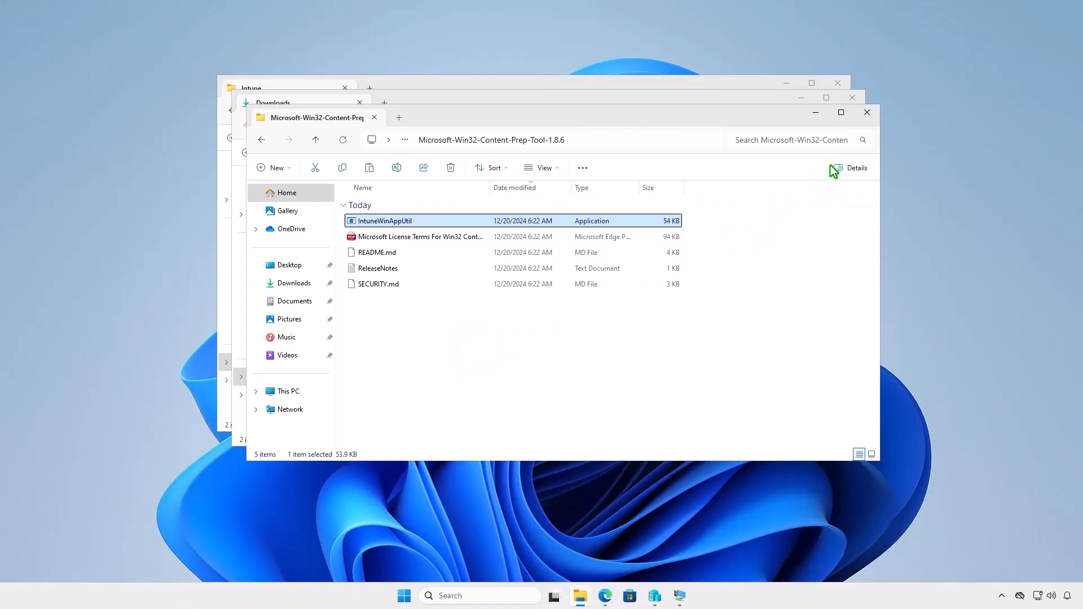
left_click(867, 115)
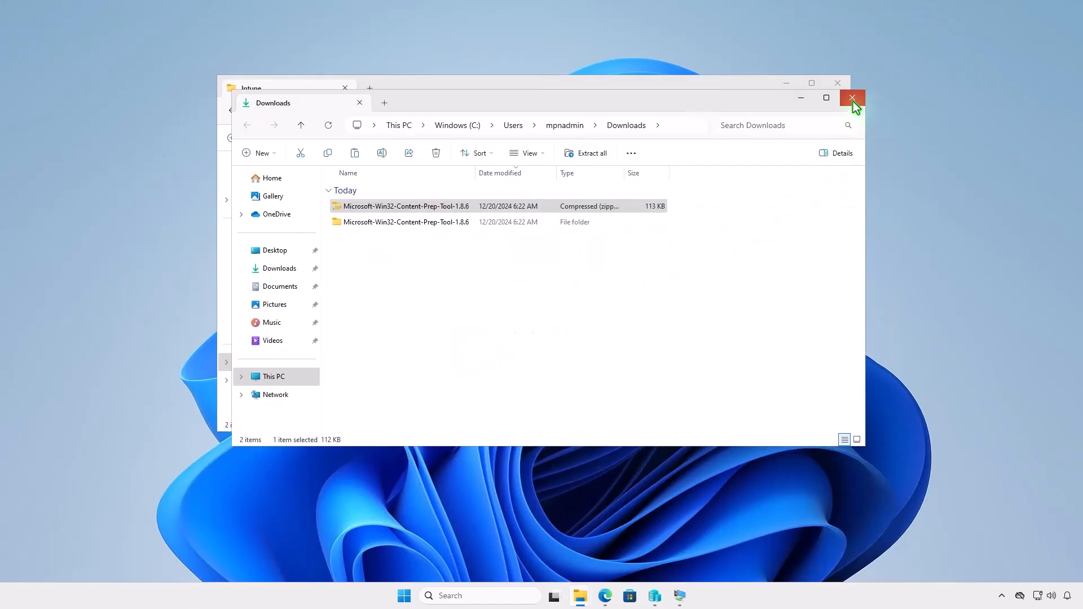
left_click(853, 101)
right_click(389, 244)
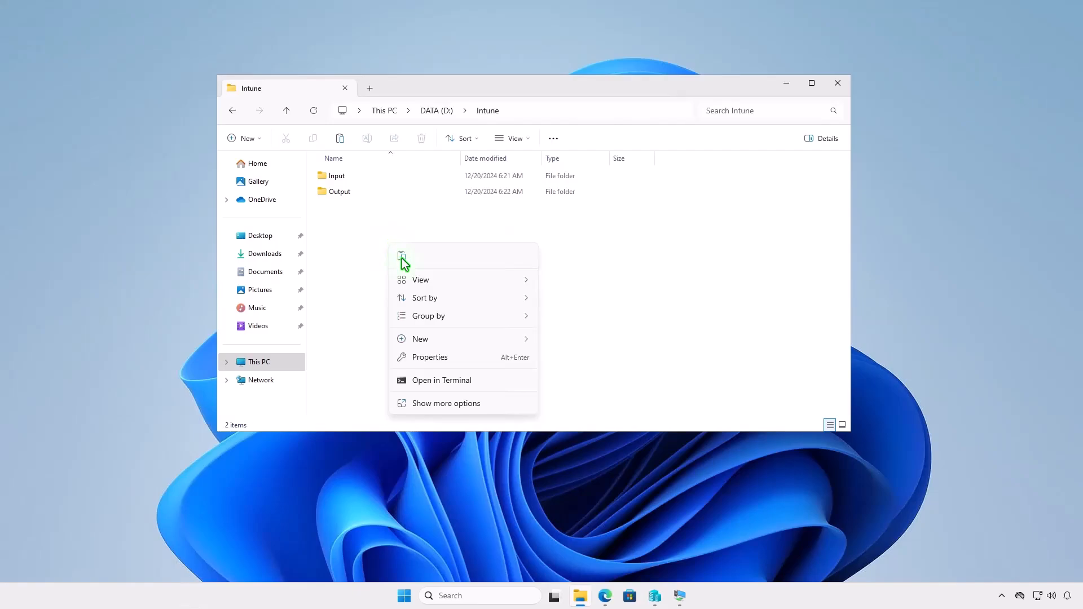
left_click(401, 257)
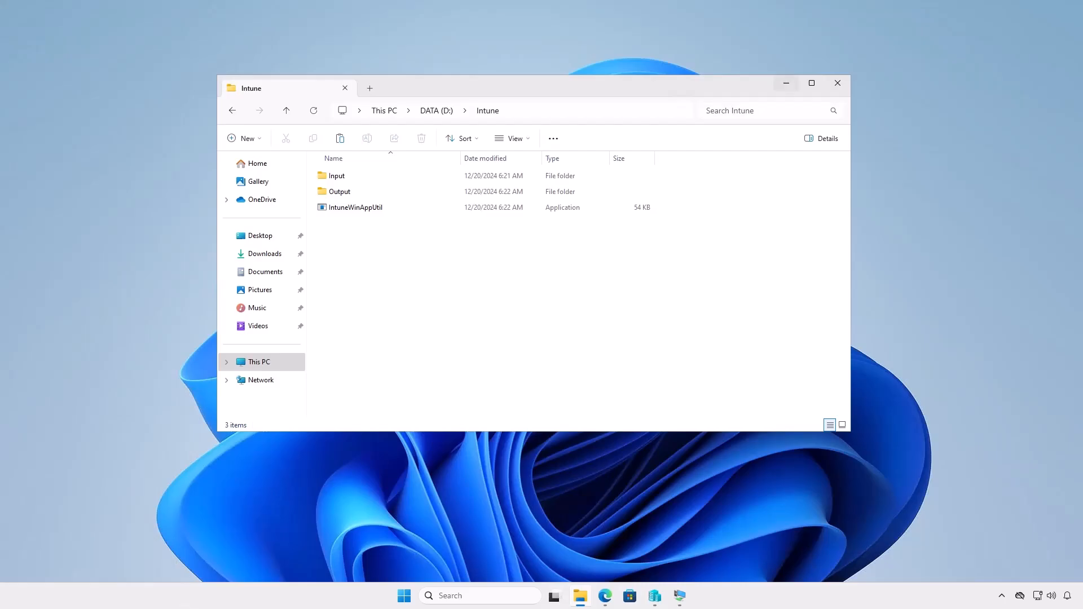
left_click(786, 83)
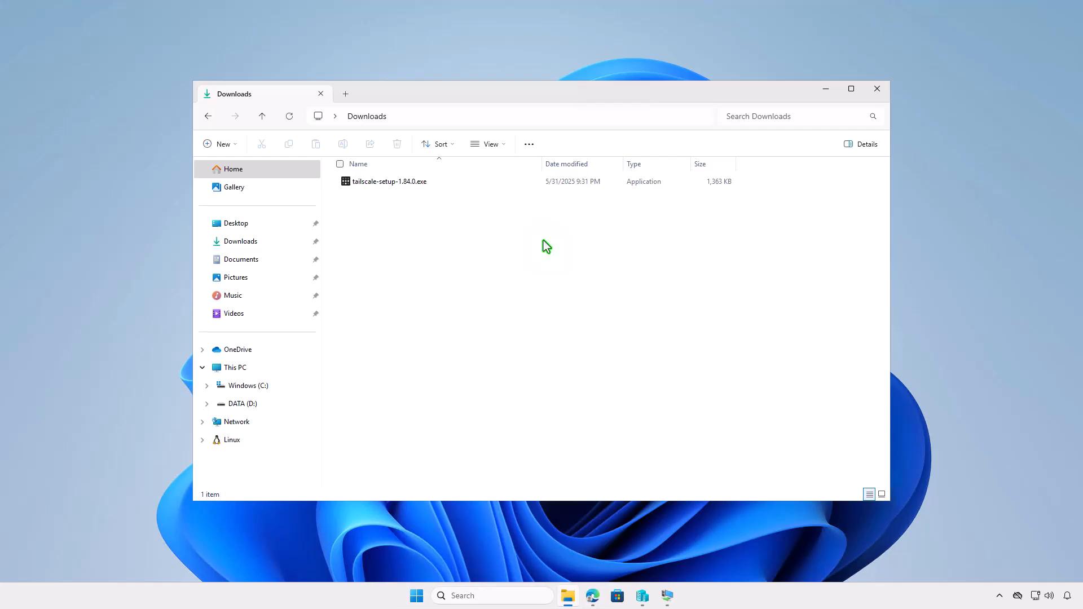
- Rename tailscale-setup-1.84.0.exe in the Downloads folder as setup.exe
left_click(463, 185)
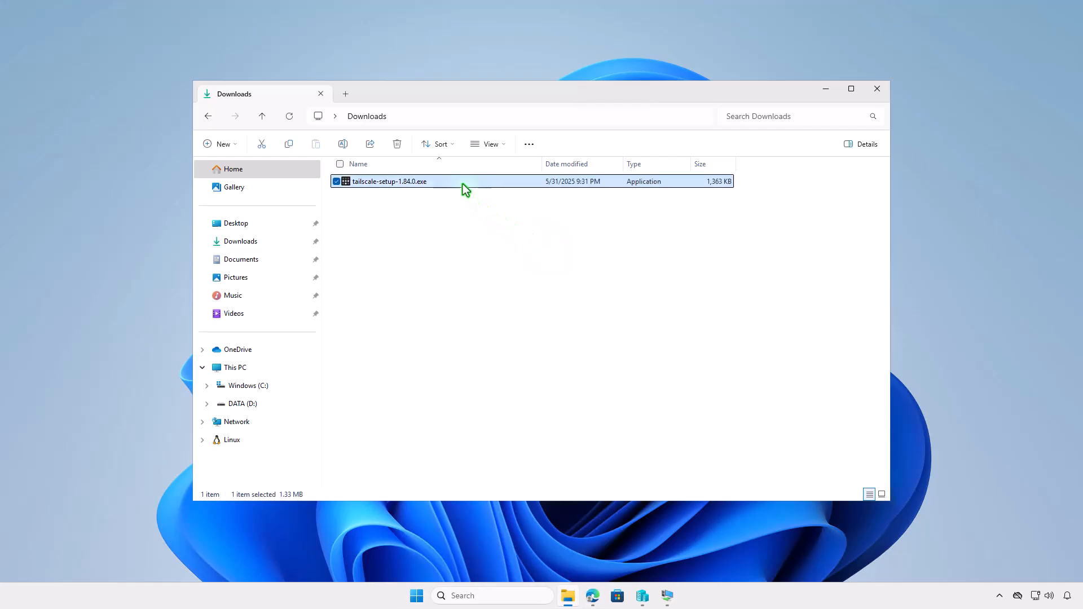
key("F2")
type("setup")
key("Return")
- Copy setup.exe from the Downloads folder into D:\Intune\Input
right_click(463, 184)
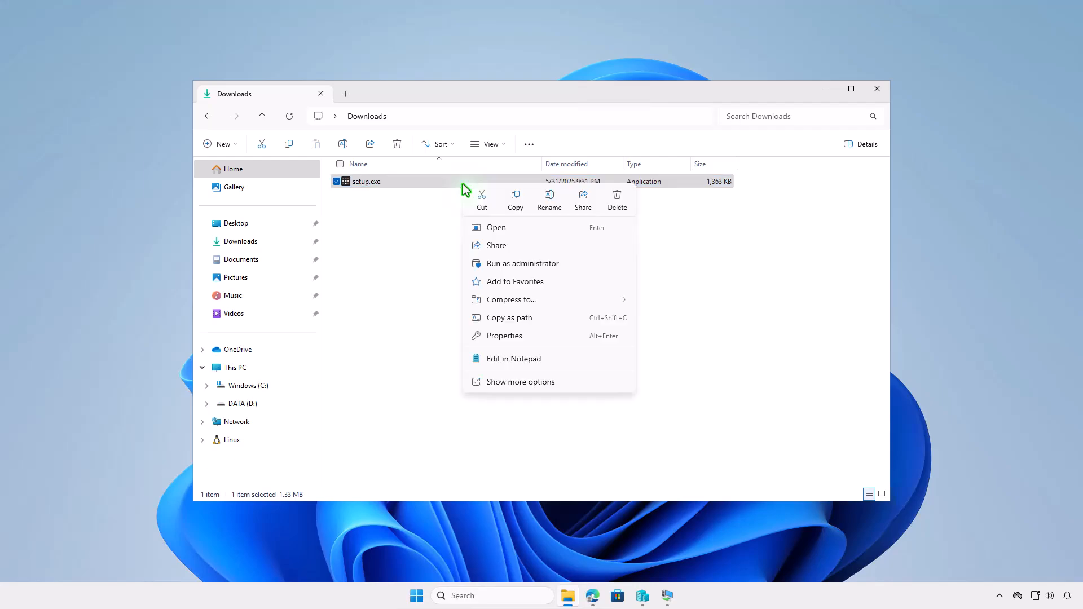
left_click(506, 201)
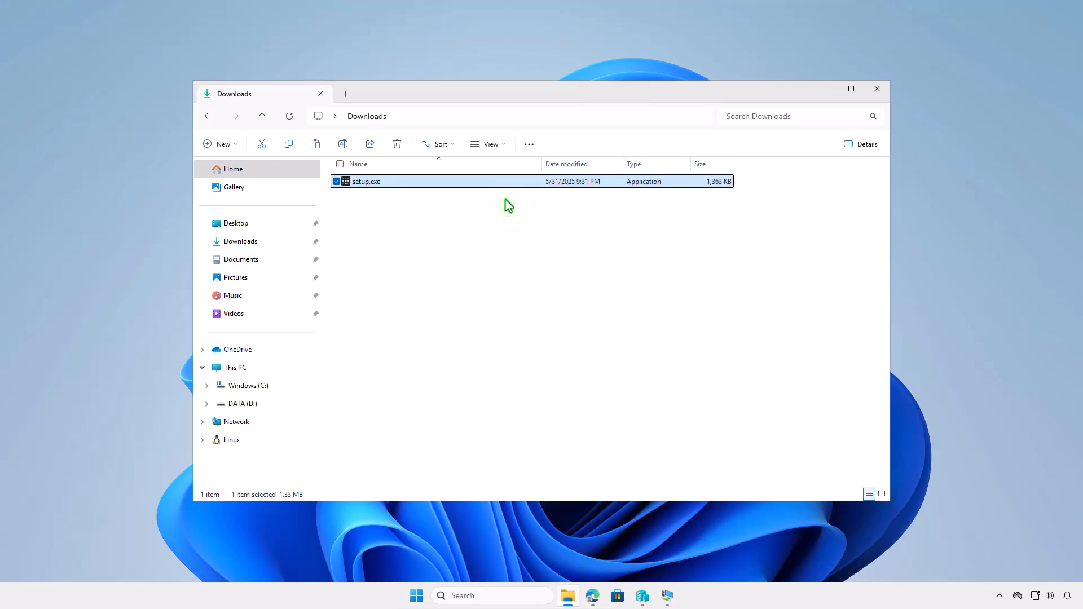
left_click(255, 370)
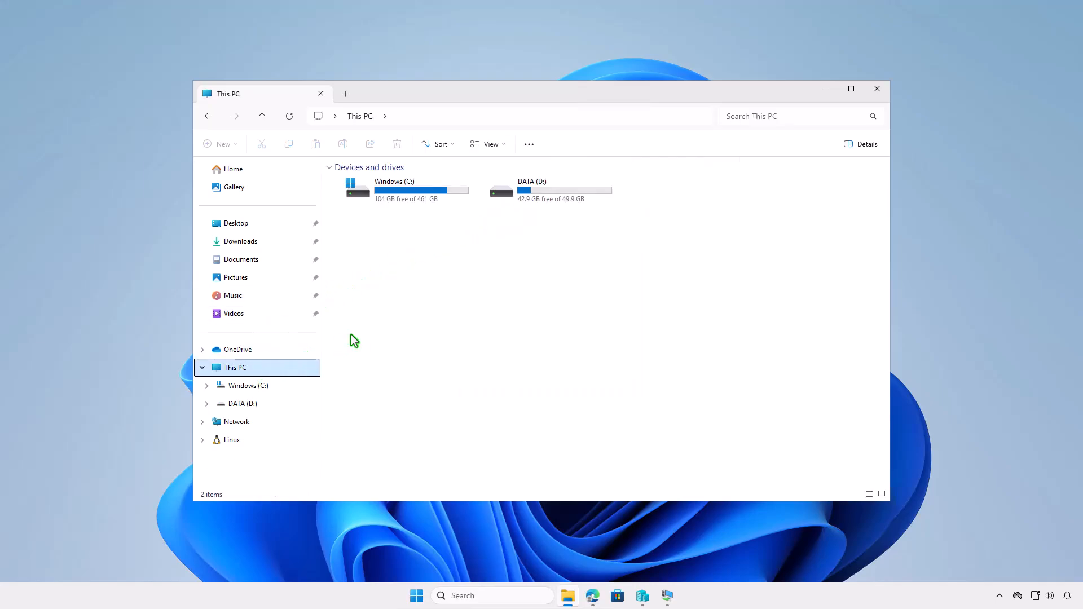
double_click(573, 199)
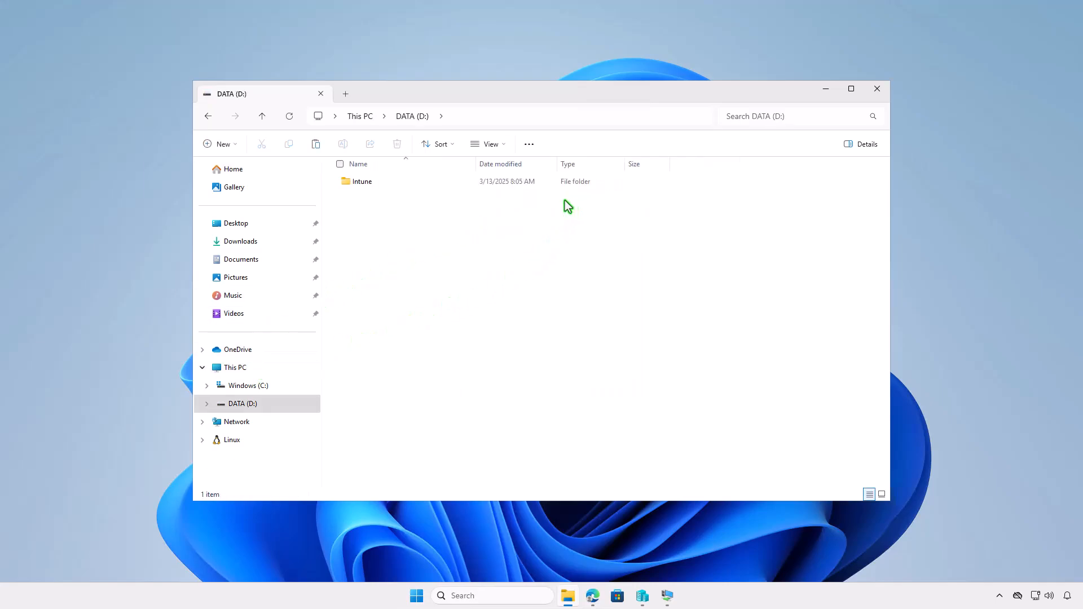
double_click(444, 185)
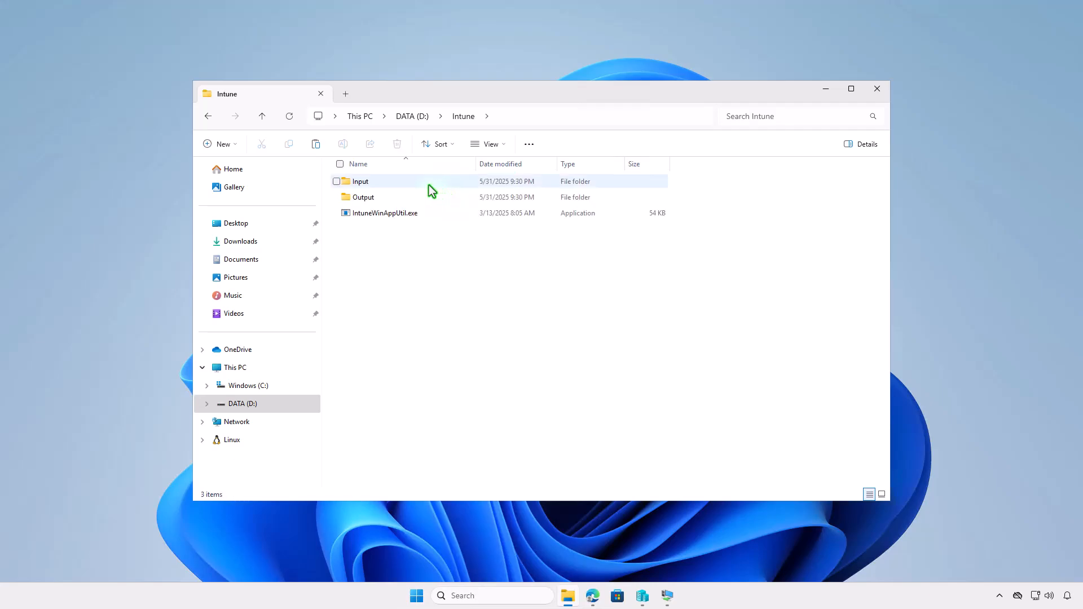
double_click(417, 184)
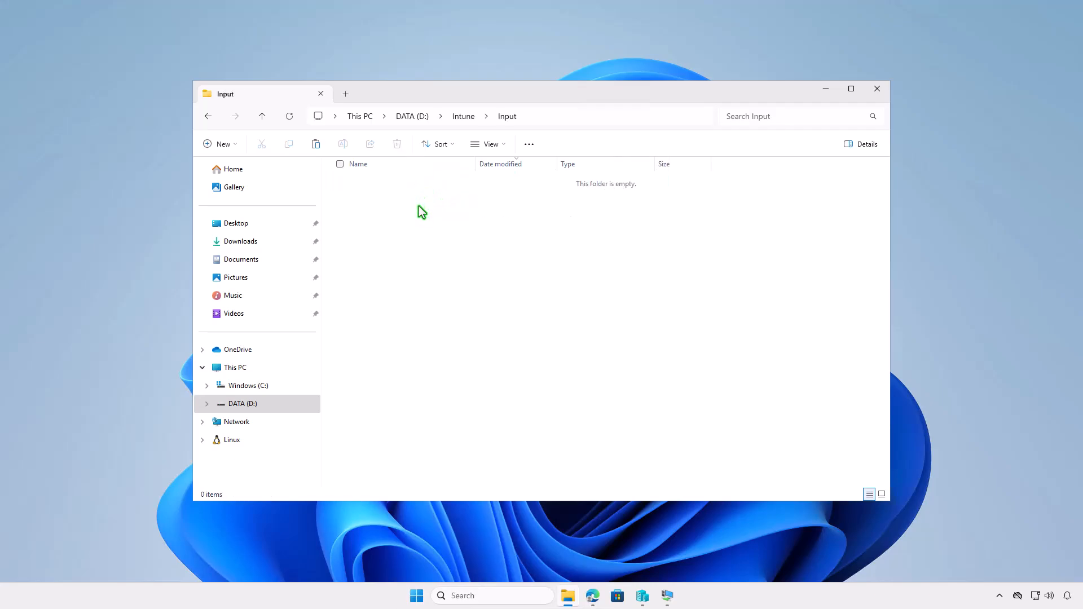
right_click(419, 207)
left_click(437, 228)
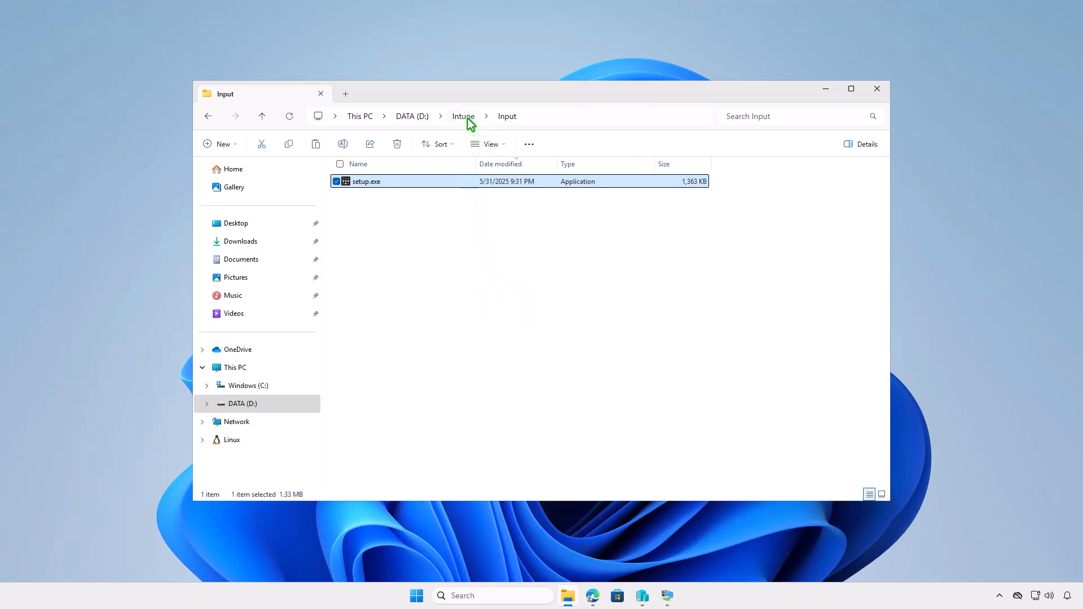
- Return to the parent Intune folder and minimize its window
left_click(467, 118)
left_click(494, 287)
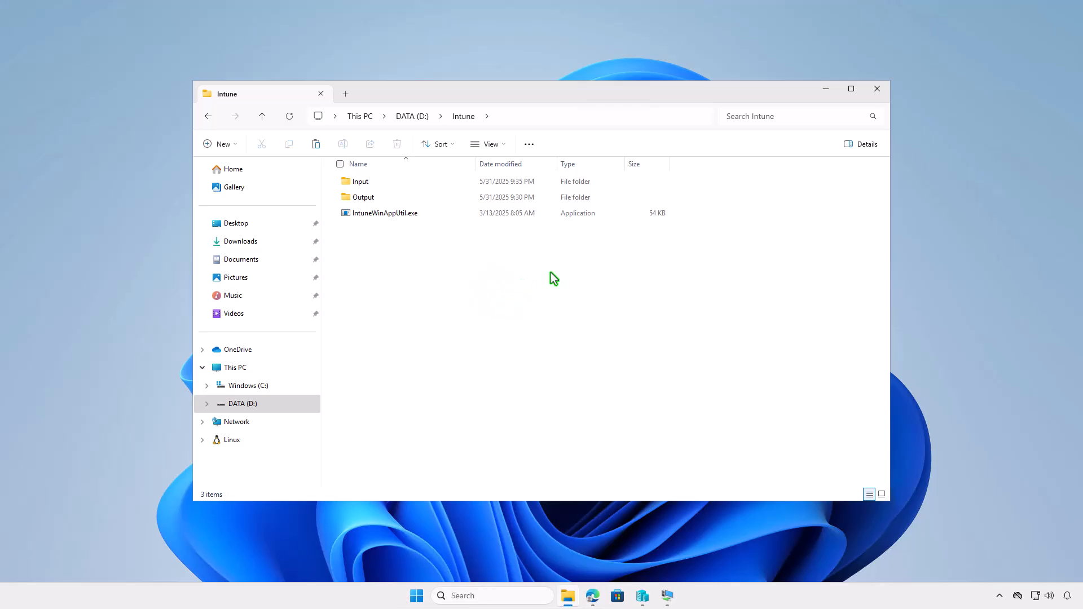
left_click(824, 92)
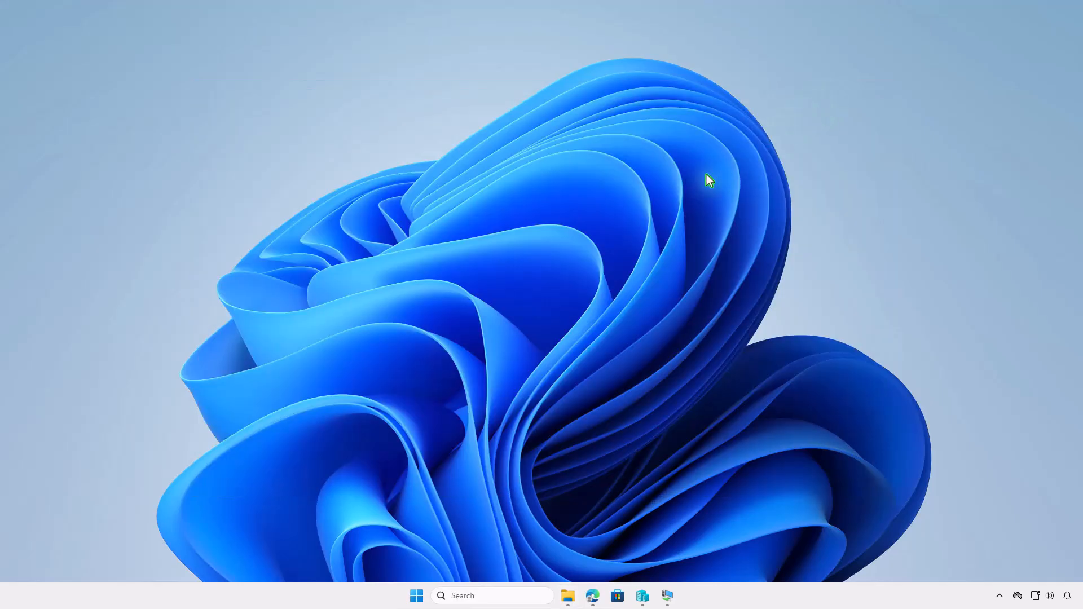
- Open Terminal as administrator and change the working directory to D:\Intune
right_click(404, 597)
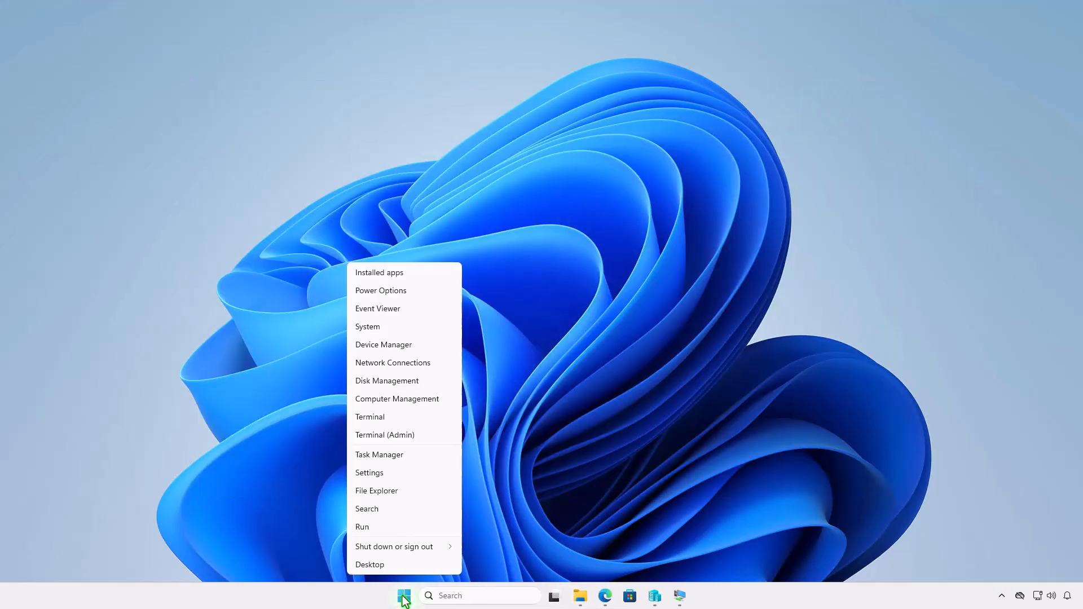
left_click(435, 438)
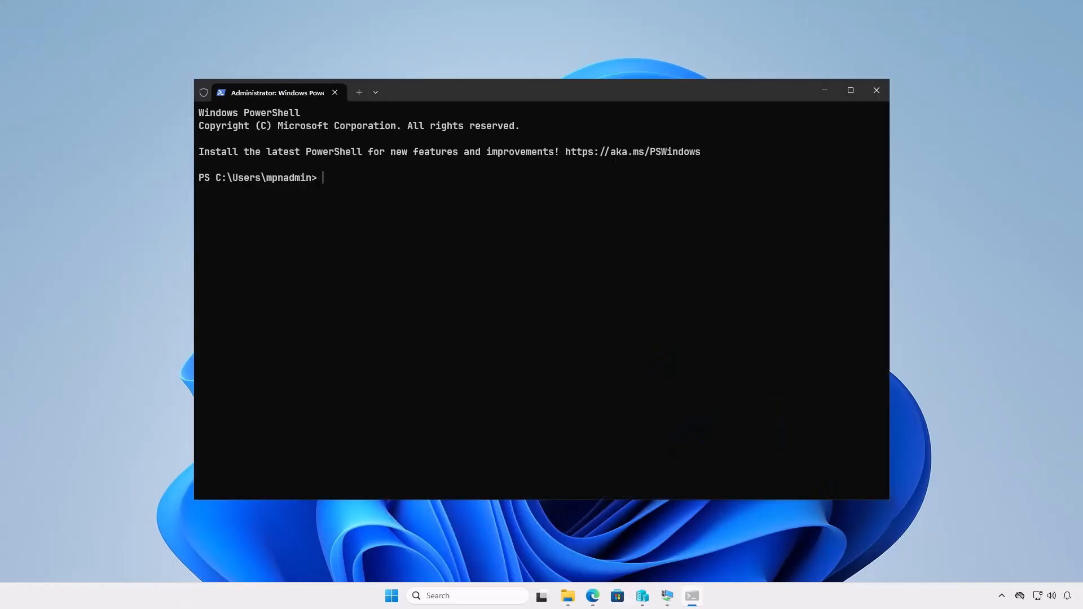
type("cd")
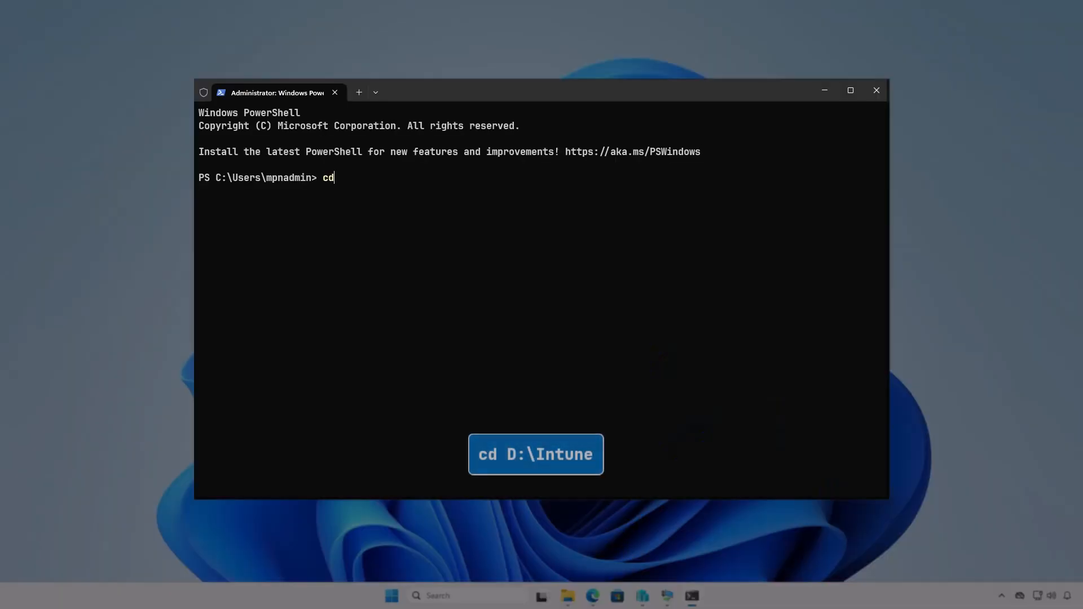
type(" d:\\")
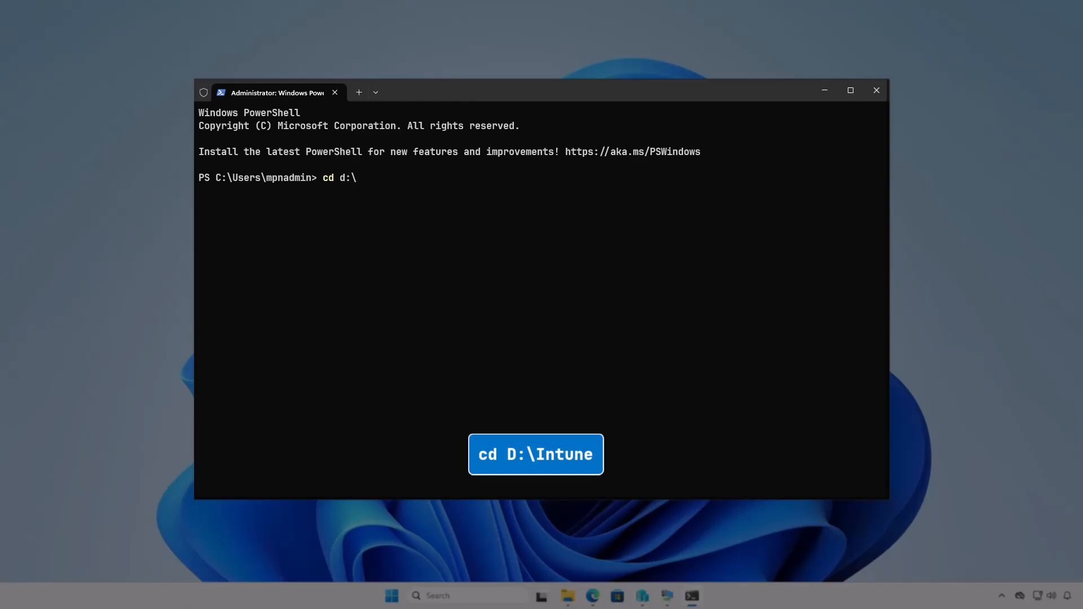
type("In")
key("Tab")
key("Return")
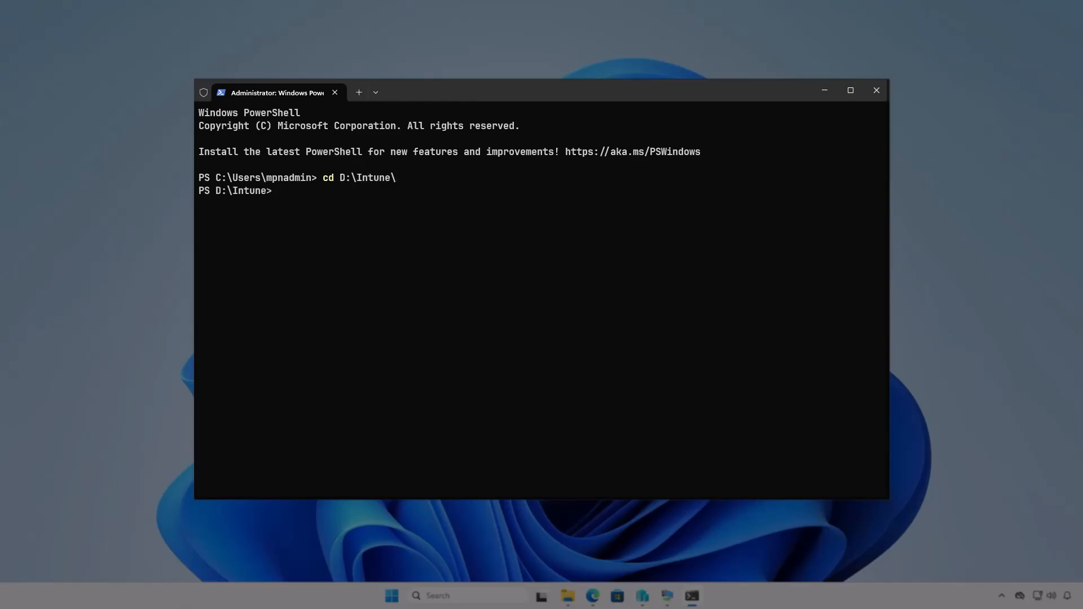
- Run .\IntuneWinAppUtil.exe from the D:\Intune directory
key("Return")
type("int")
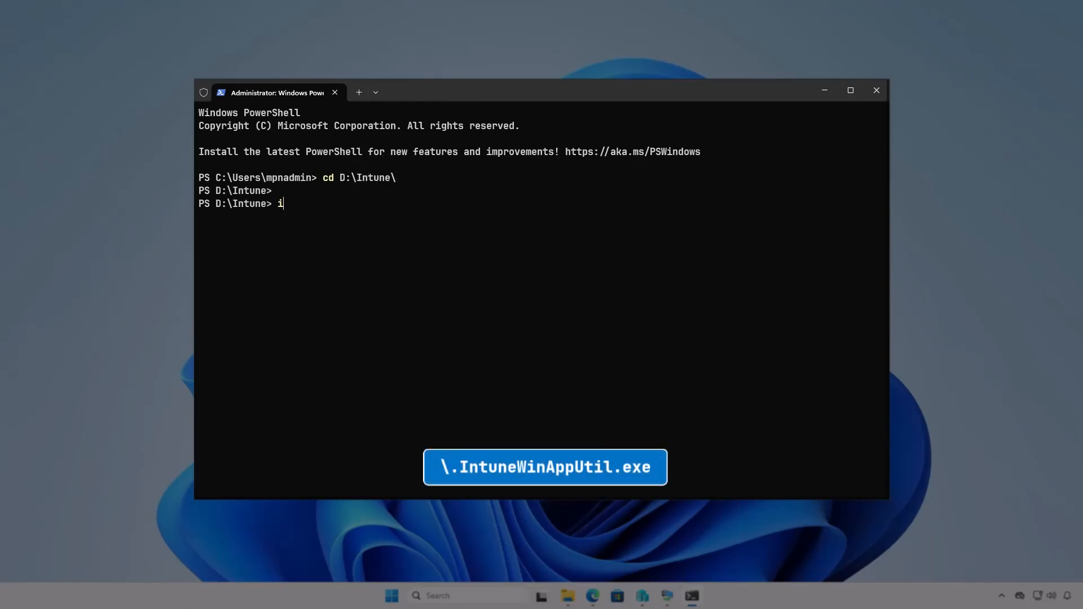
type("u")
key("Tab")
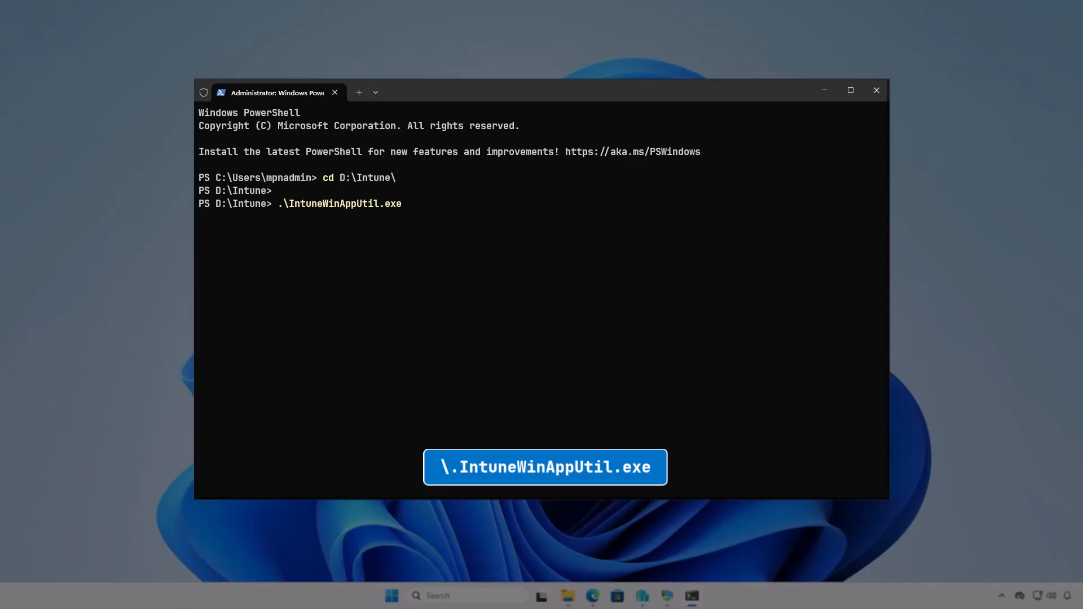
key("Return")
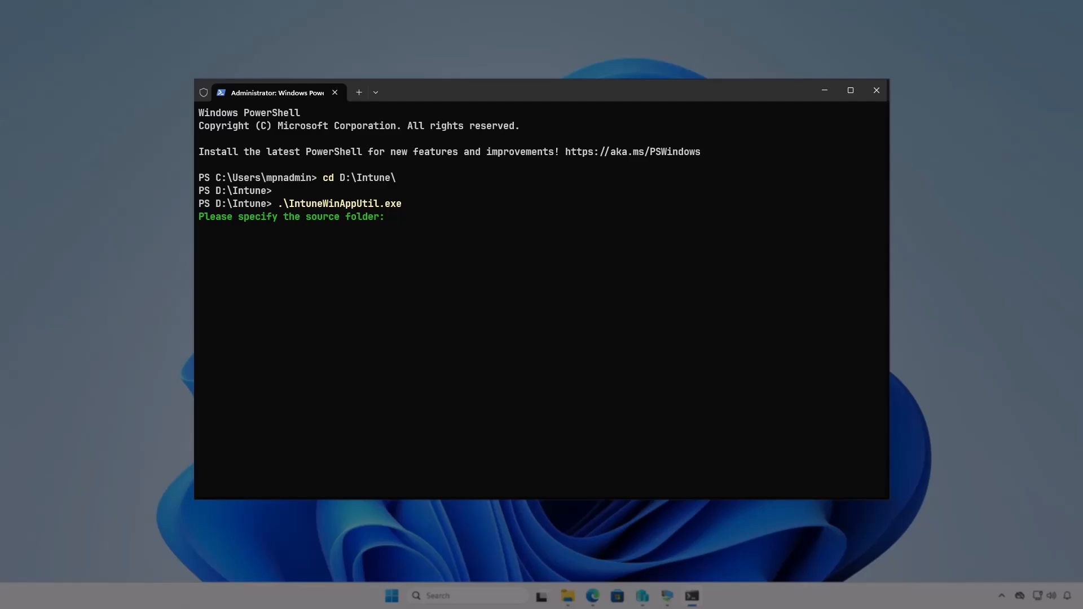
- Specify D:\Intune\Input as the source folder and D:\Intune\Input\setup.exe as the setup file
type("D:\\I")
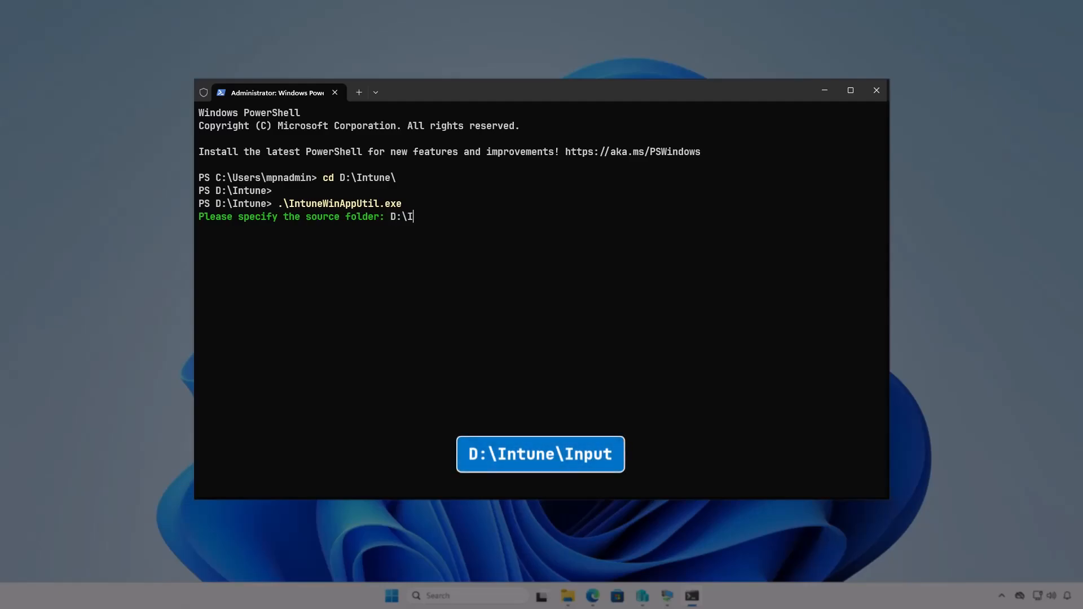
type("ntune\\Input")
key("Return")
type("D")
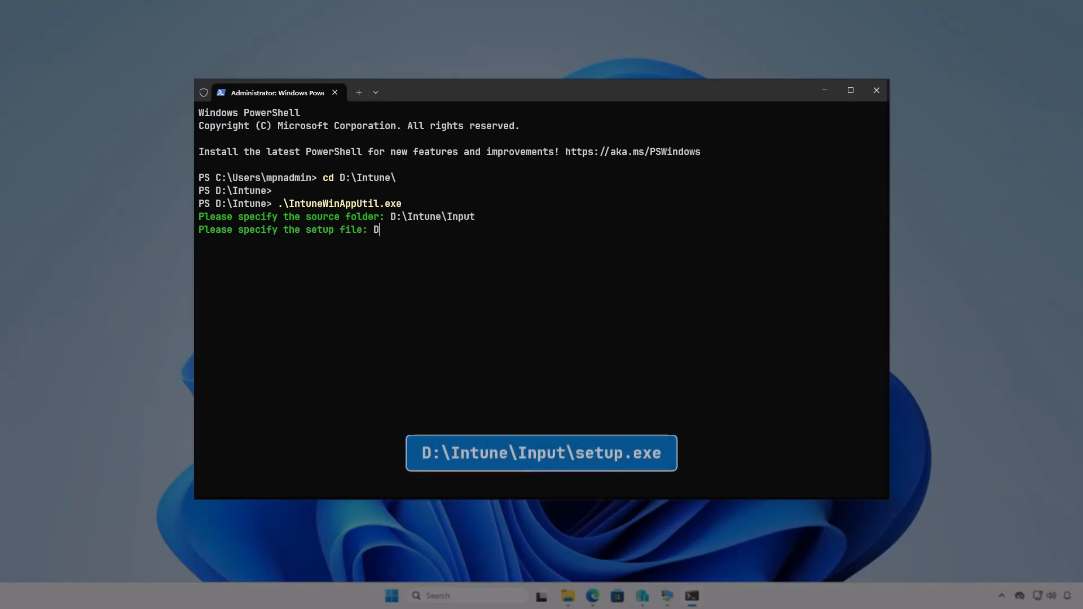
type(":\\Intune\\In")
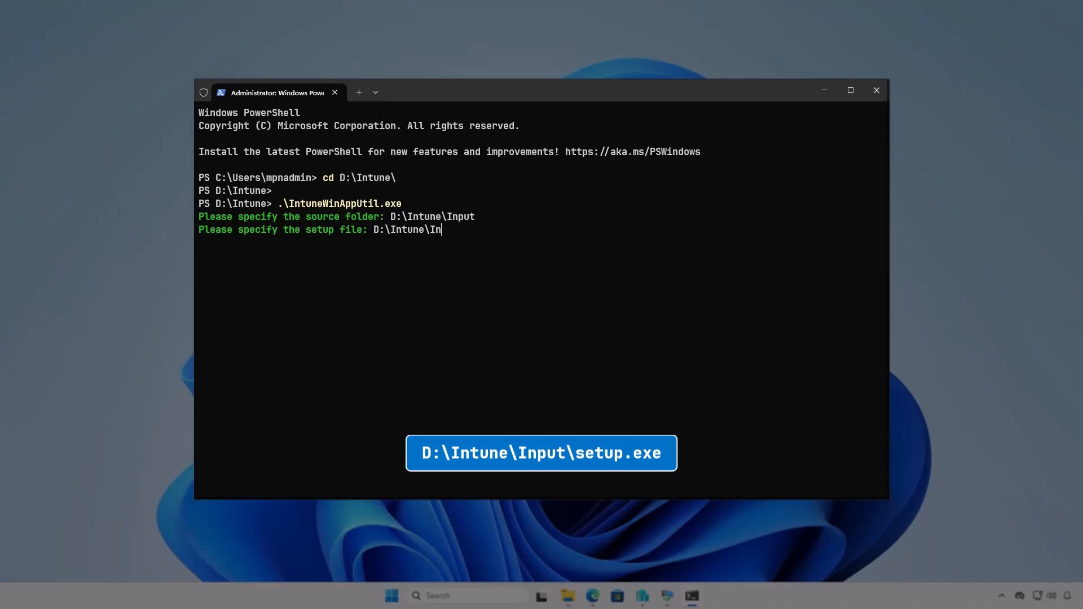
type("put\\setup.exe")
key("Return")
- Specify D:\Intune\Output as the output folder and decline a catalog folder to generate the package
type("D:")
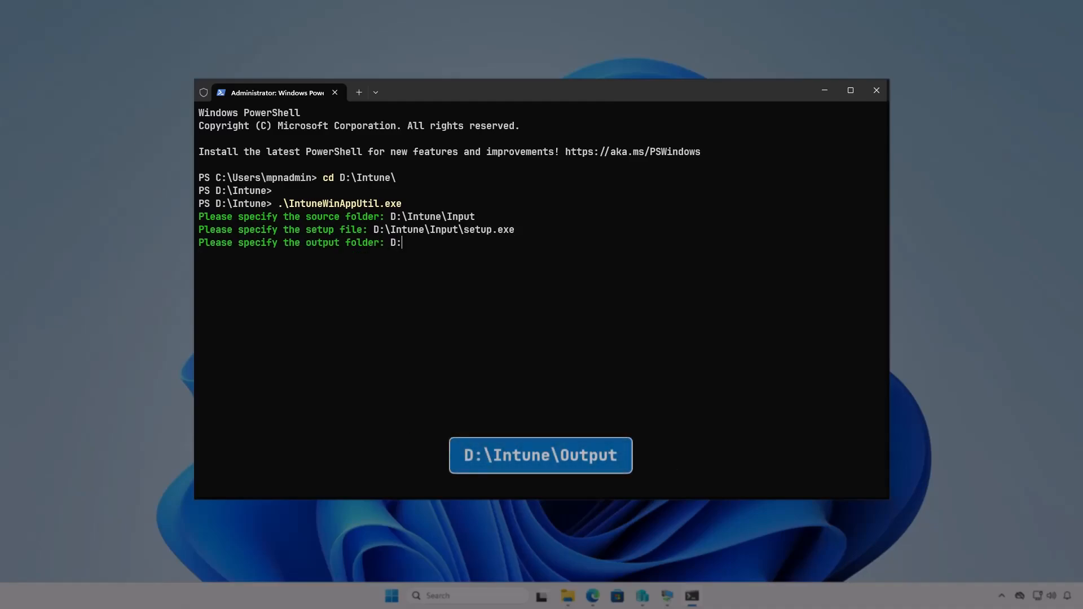
type("\\")
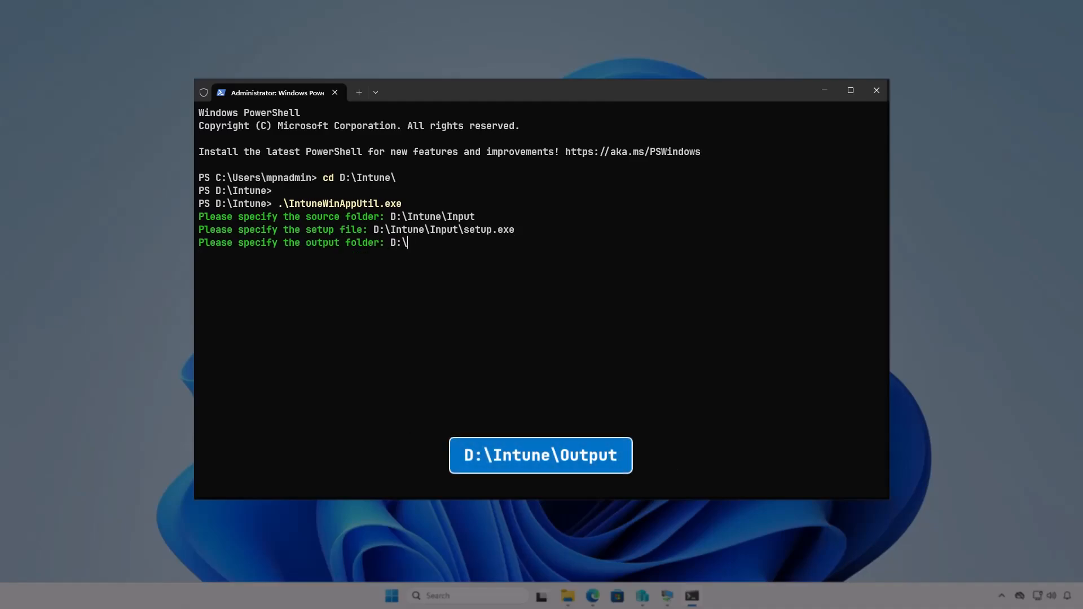
type("Intune\\Output")
key("Return")
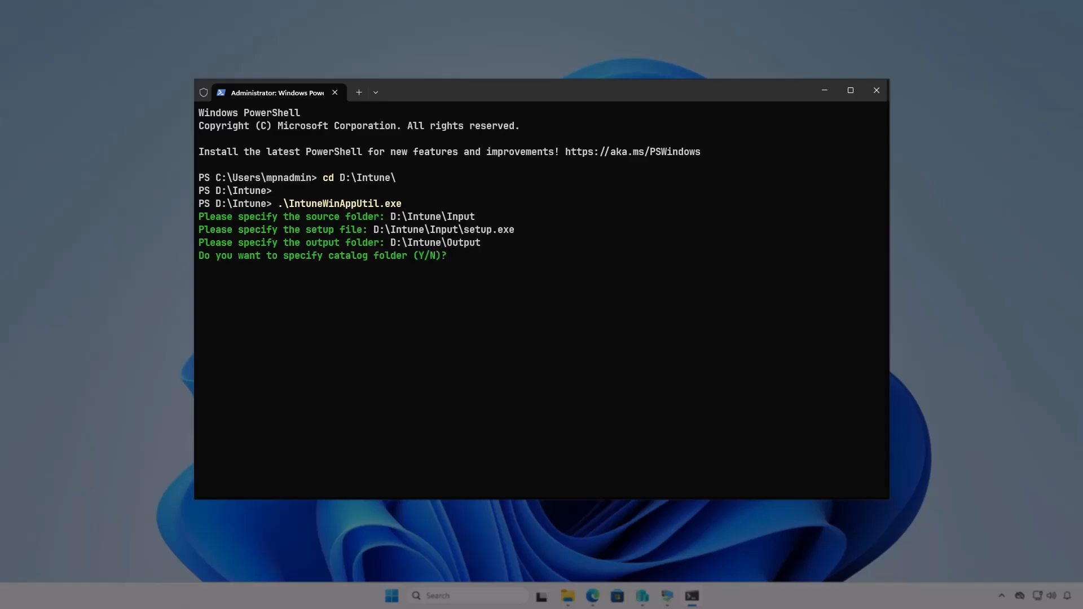
key("n")
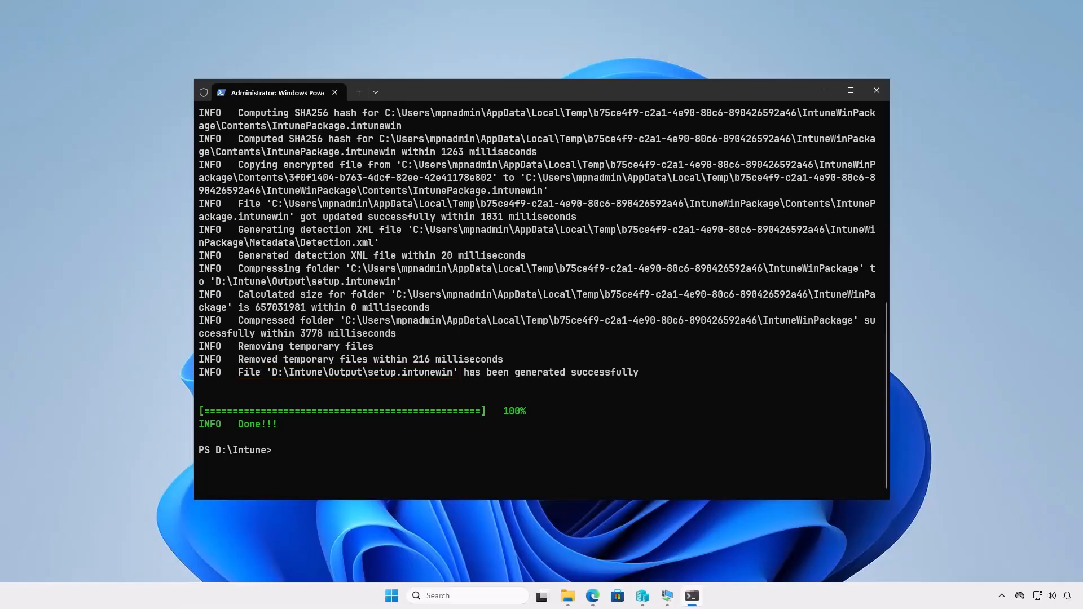
- Minimize the terminal, check the Output folder inside Intune for the generated package, and minimize the folder window
left_click(827, 90)
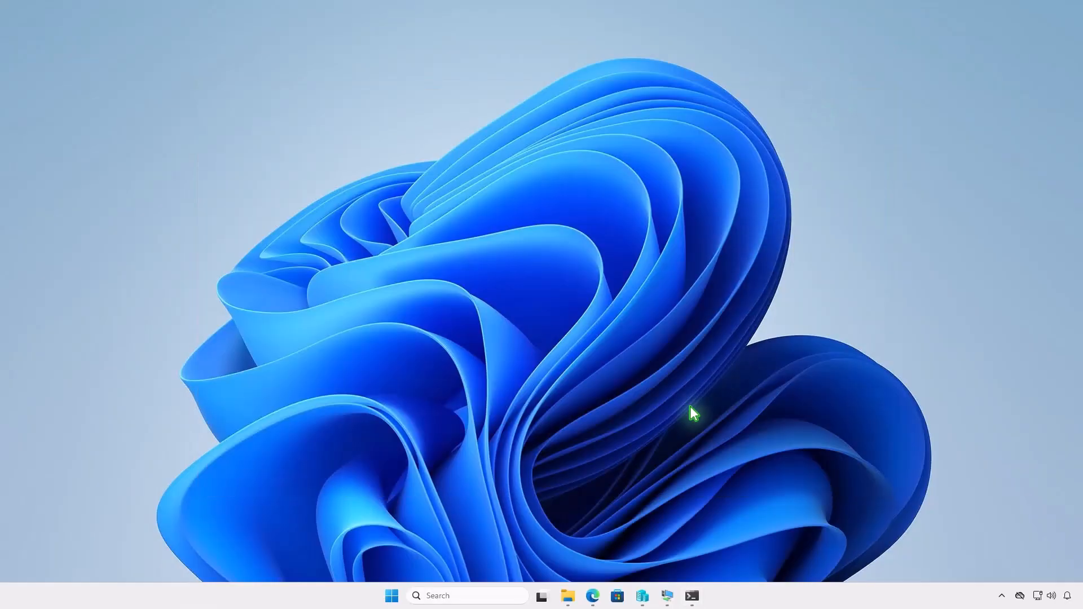
left_click(567, 596)
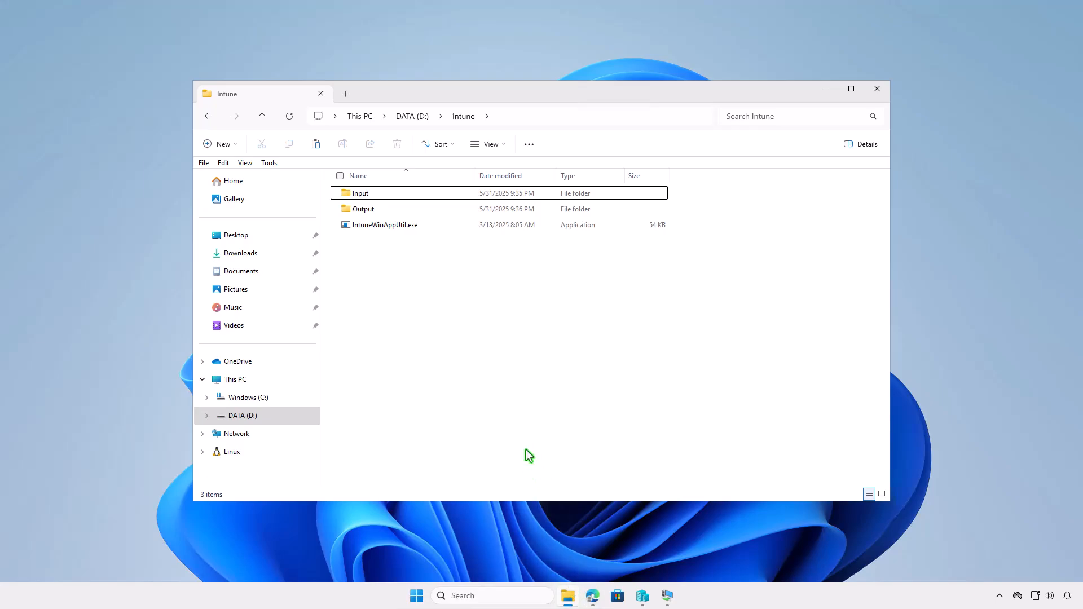
double_click(420, 210)
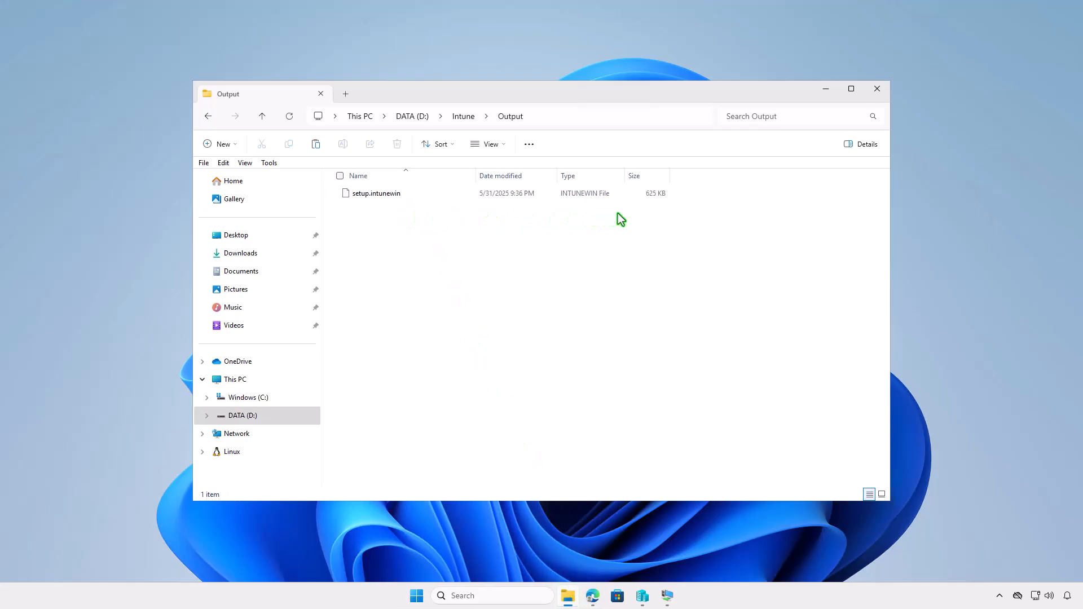
left_click(825, 89)
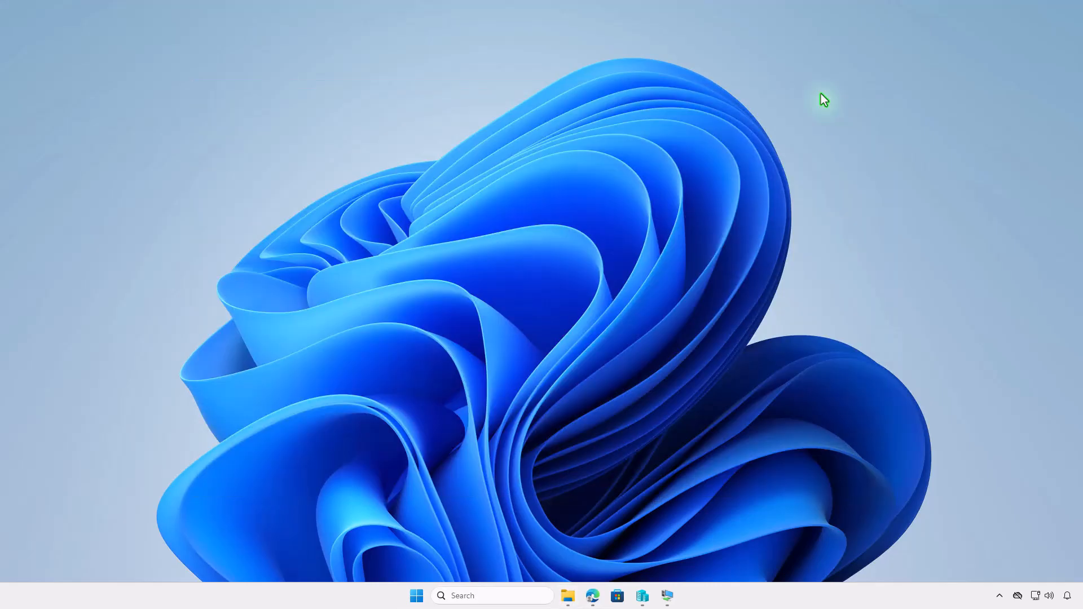
- Switch to the Microsoft Intune admin center in Edge and open the Windows apps list
left_click(592, 598)
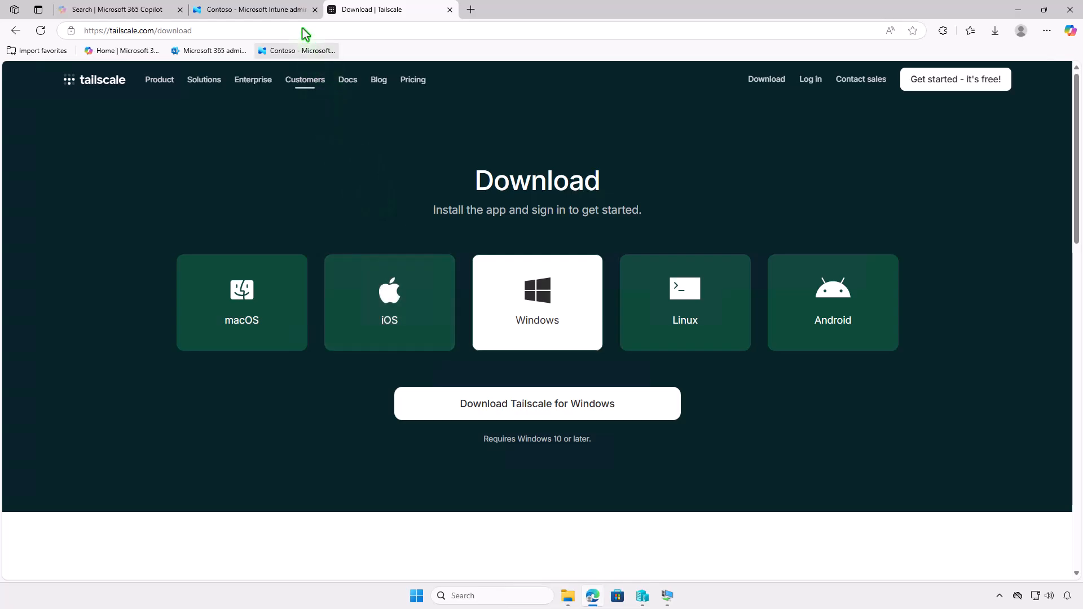
left_click(289, 17)
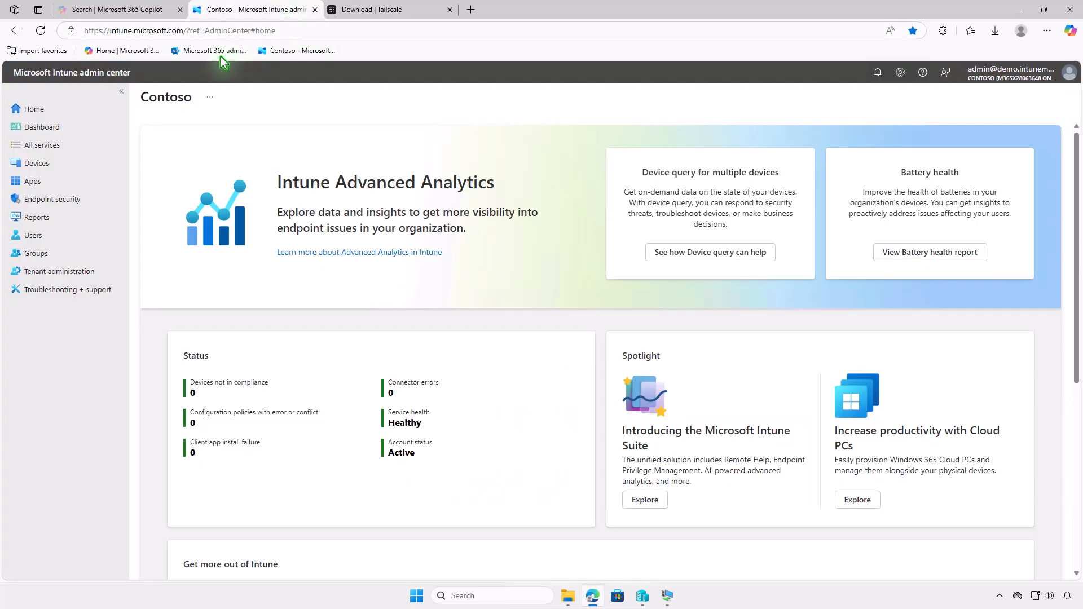
left_click(70, 180)
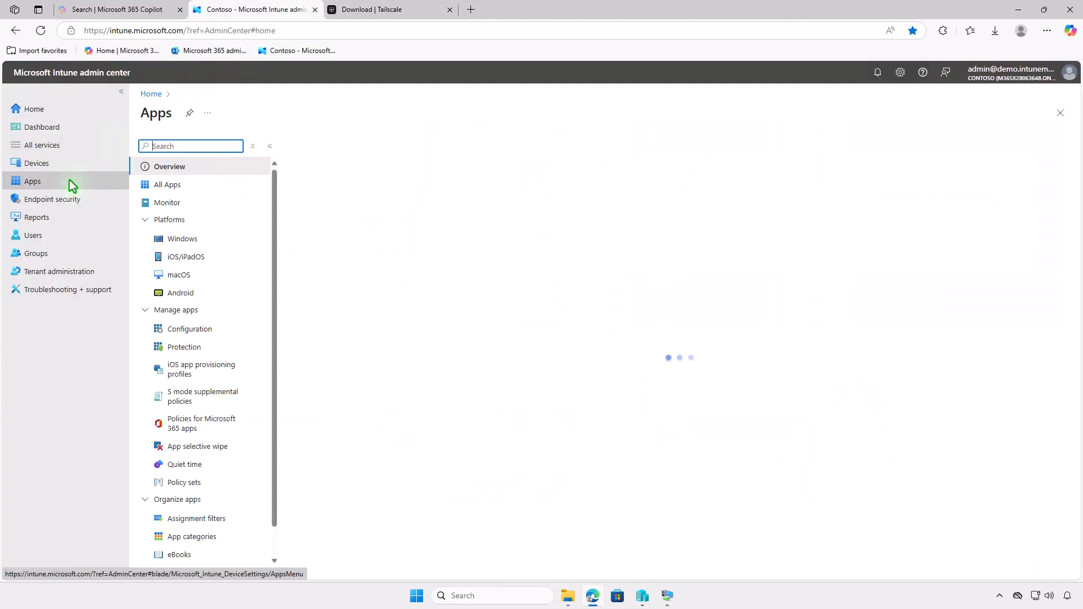
left_click(224, 243)
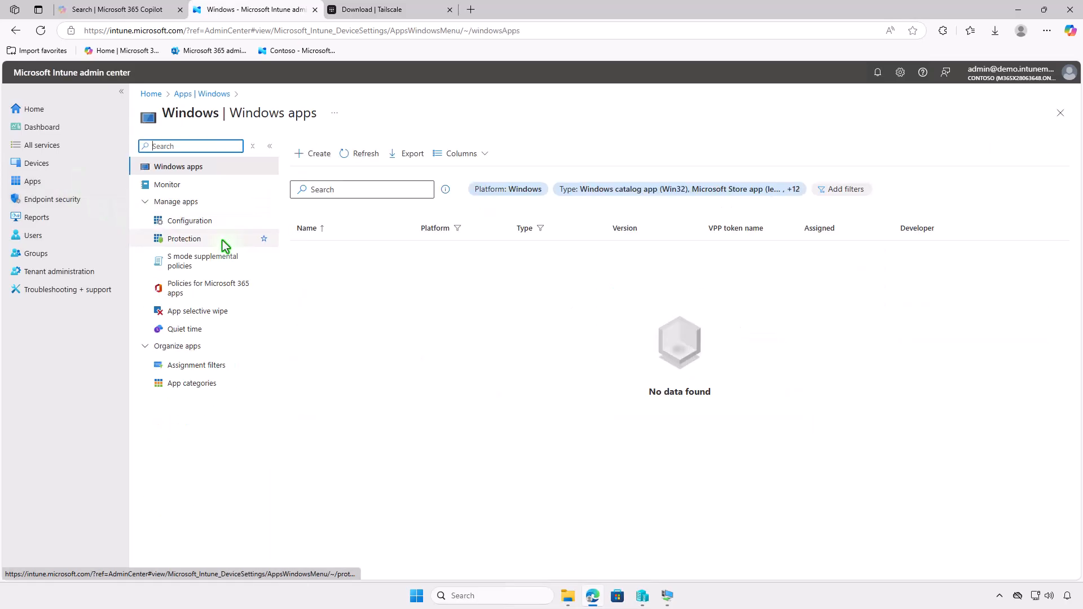
- Start creating a new app of type Windows app (Win32)
left_click(309, 154)
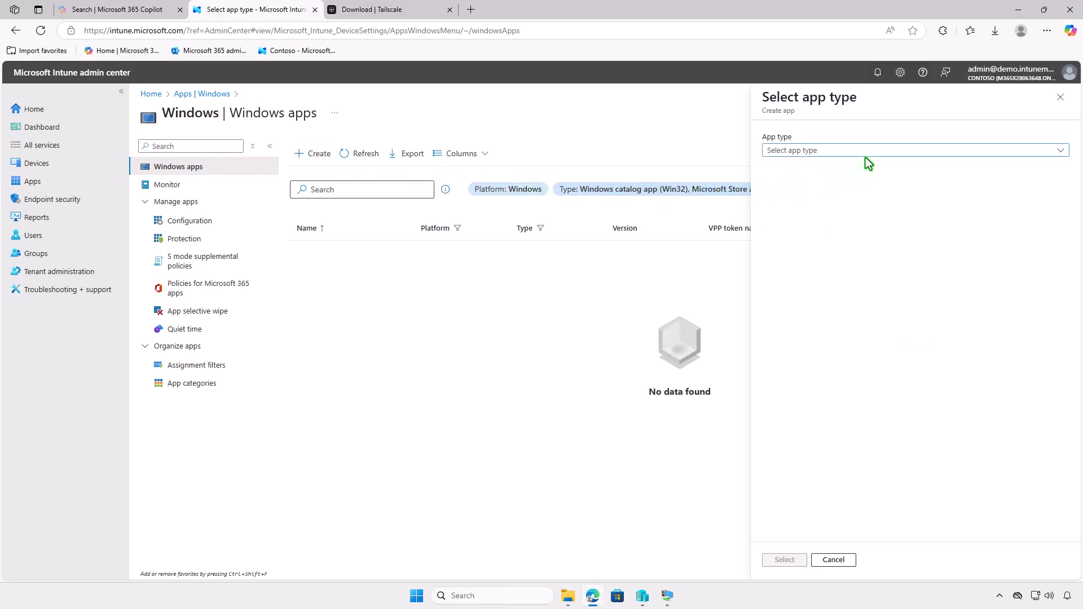
left_click(872, 146)
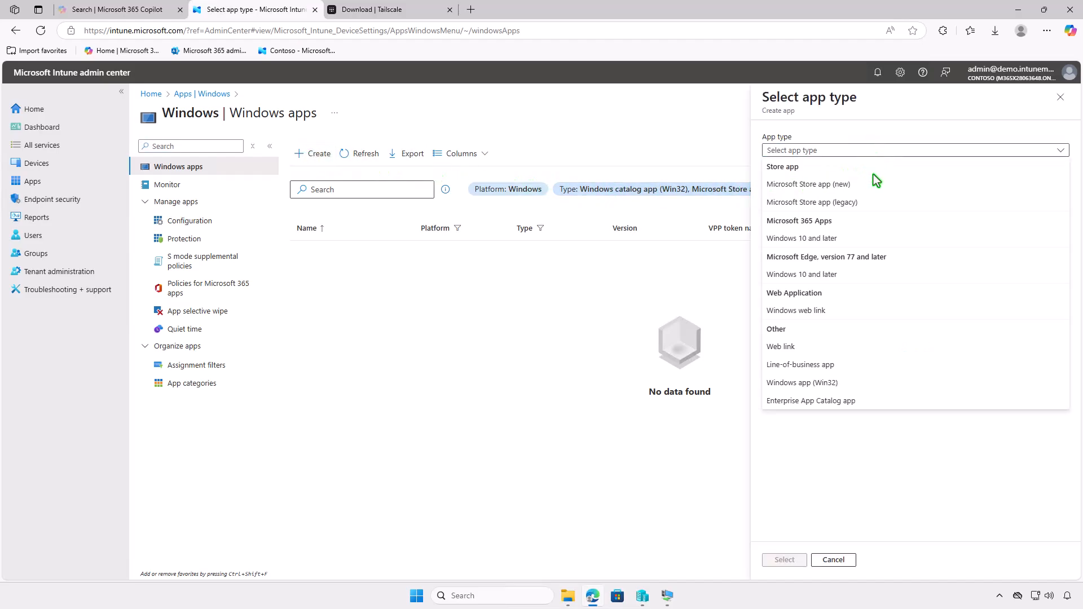
left_click(852, 378)
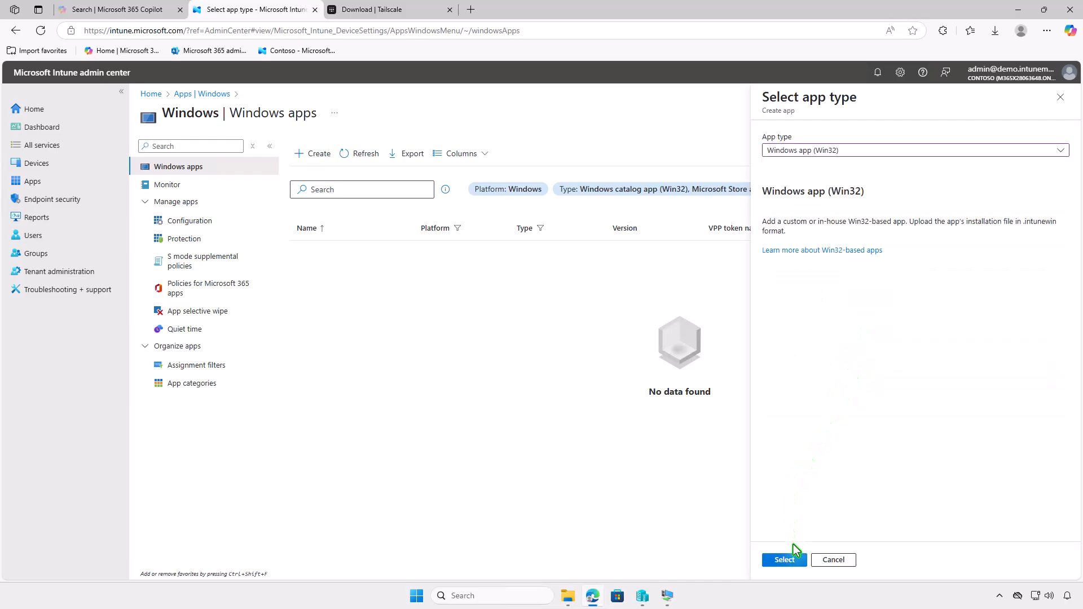
left_click(794, 559)
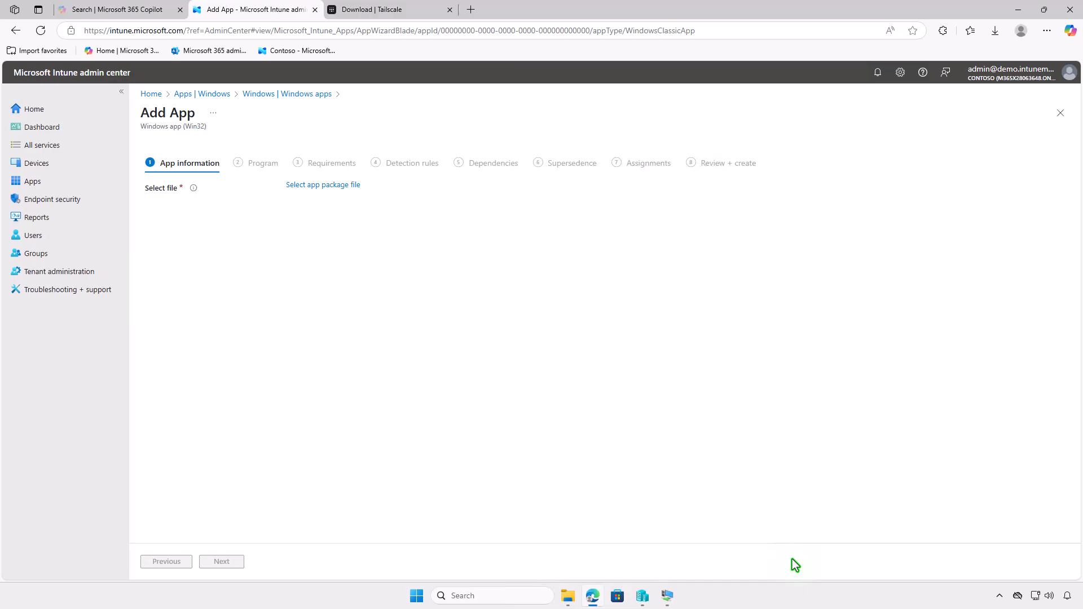
- Select setup.intunewin from D:\Intune\Output as the app package file and confirm it
left_click(340, 186)
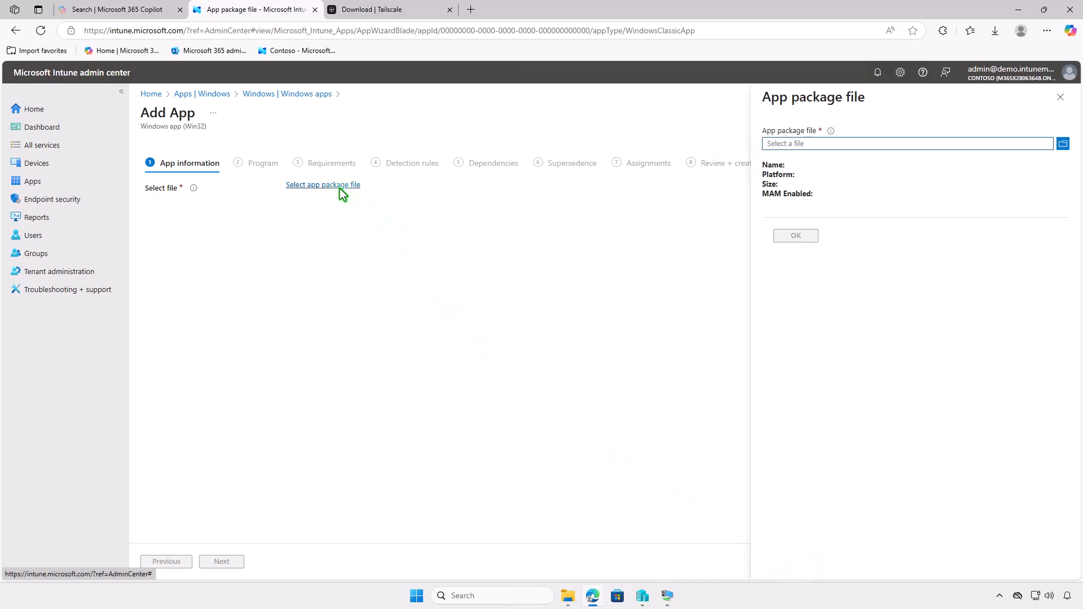
left_click(898, 146)
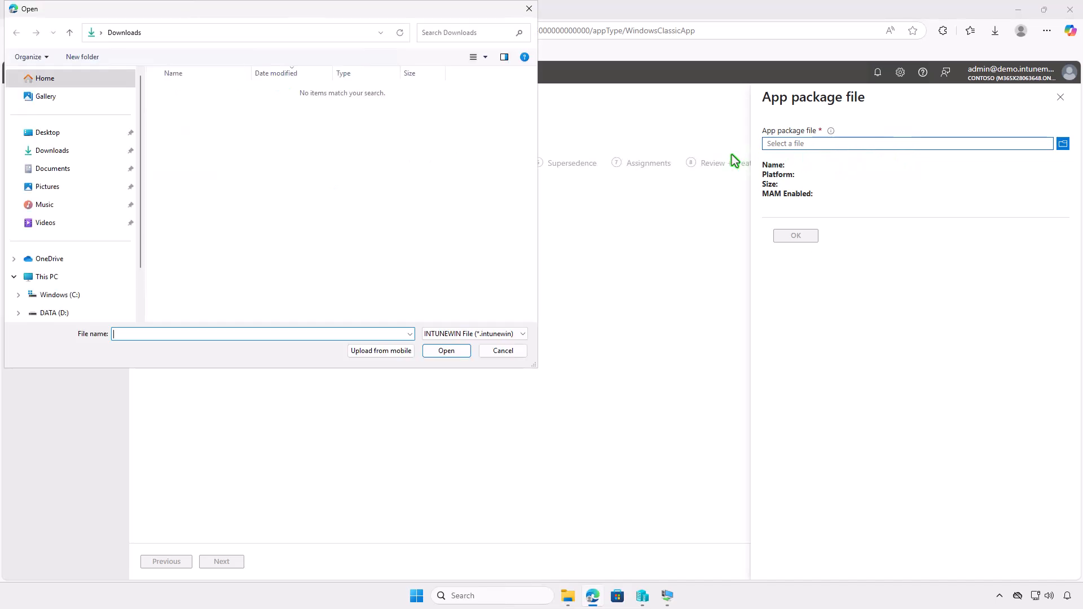
left_click(117, 274)
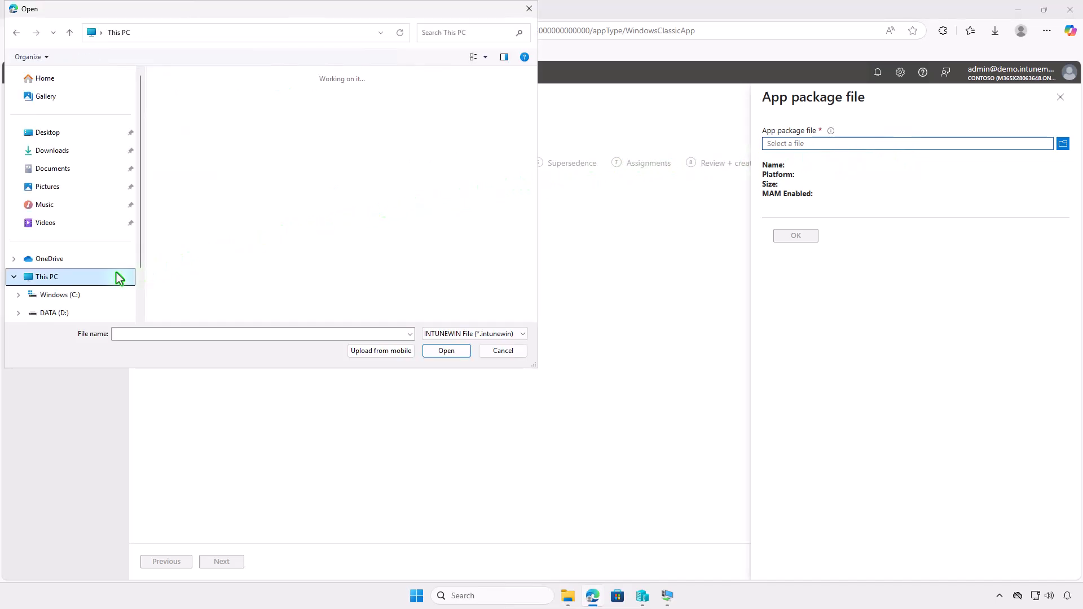
double_click(359, 111)
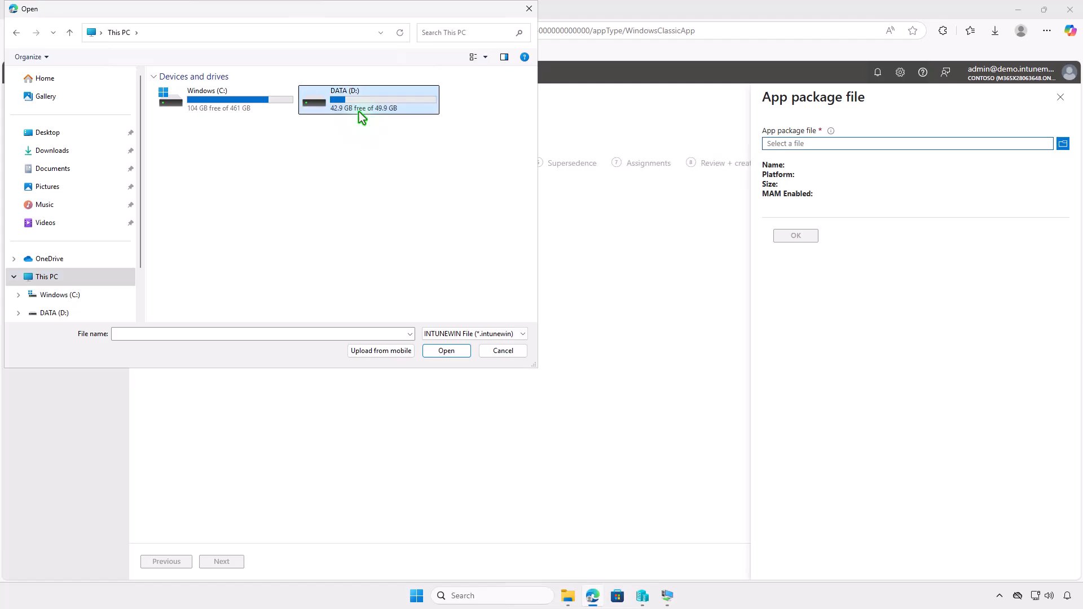
double_click(275, 92)
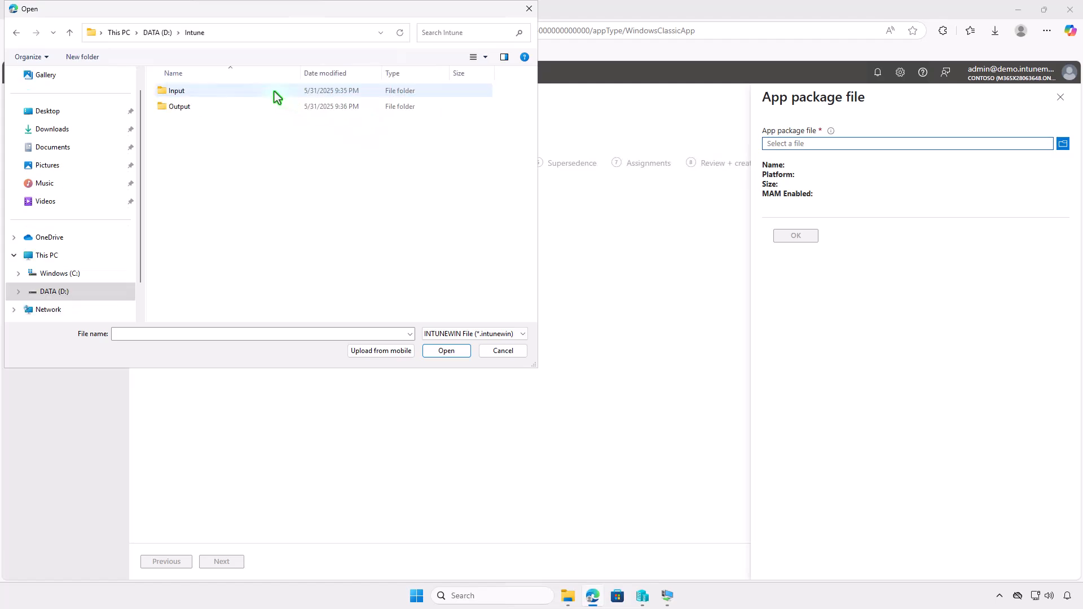
double_click(262, 105)
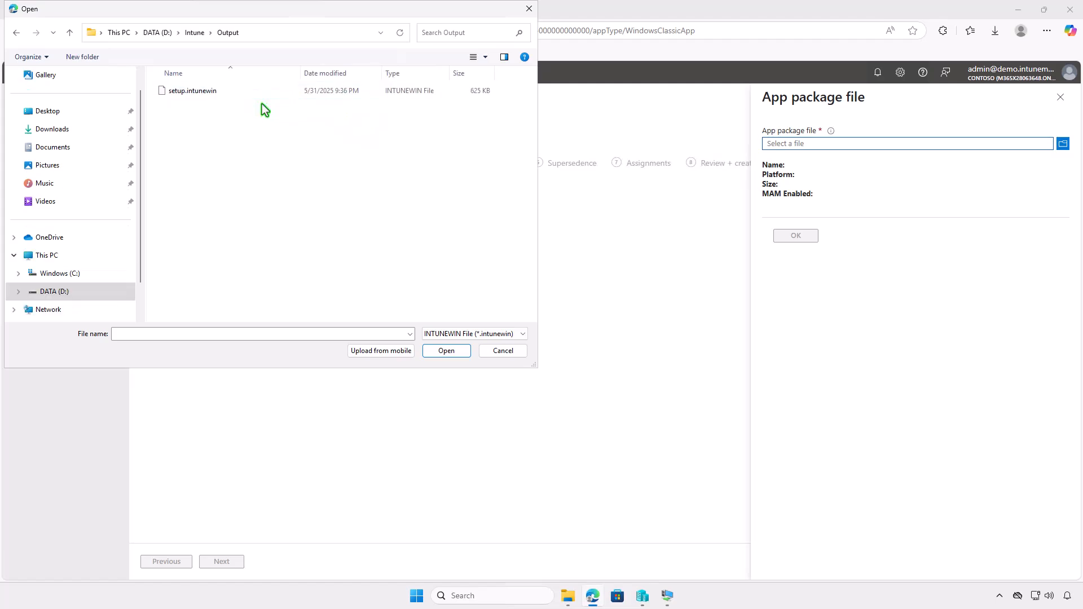
left_click(249, 93)
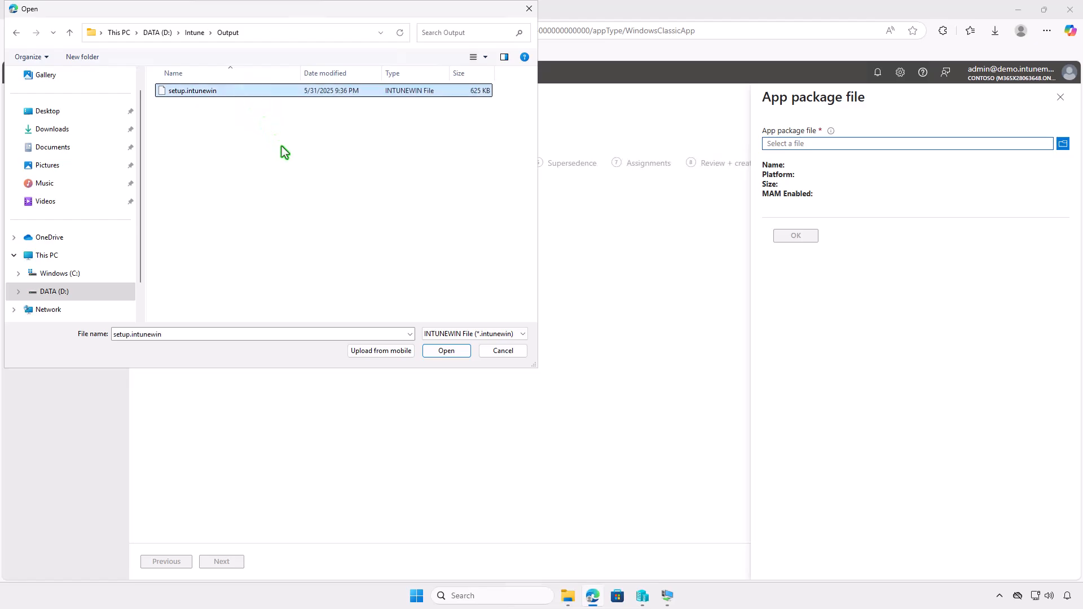
left_click(444, 352)
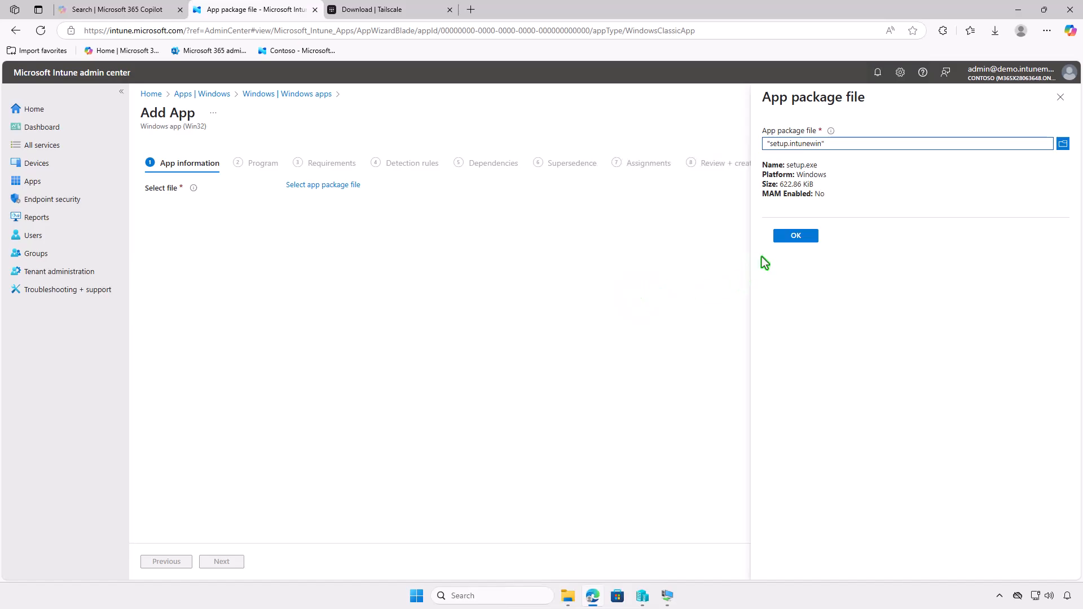
left_click(793, 238)
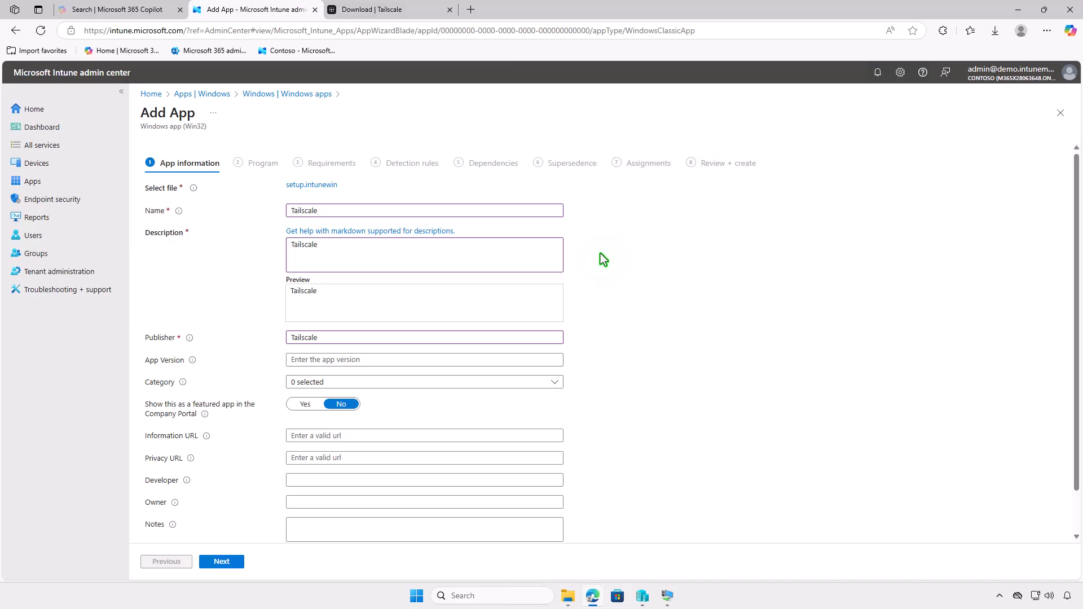
- Upload Rdoemci7_400x400.jpg from the Downloads folder as the Tailscale app's logo
scroll(600, 254, "down", 1)
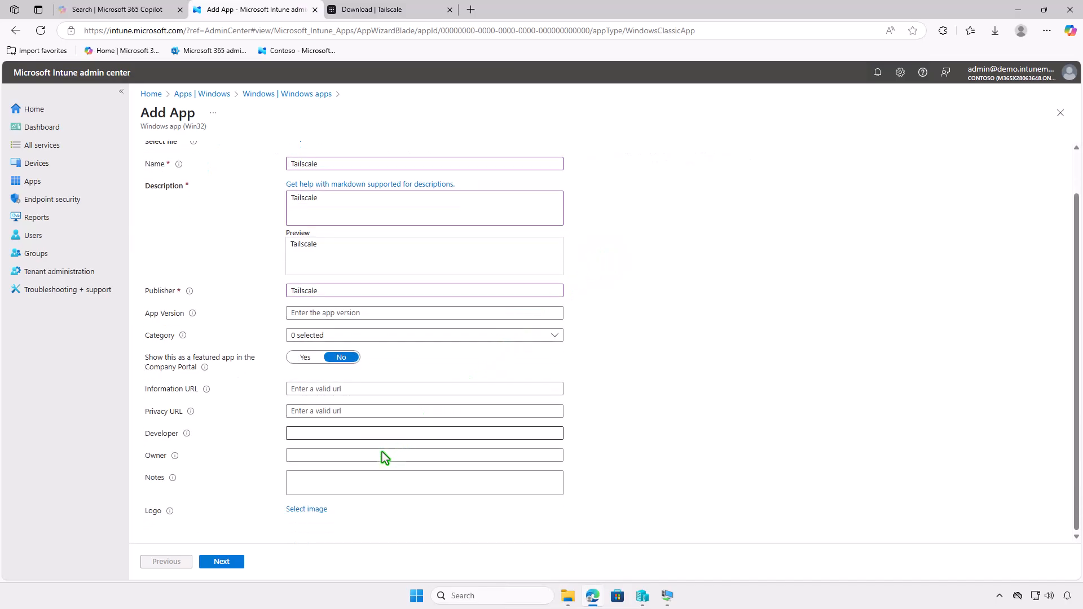
left_click(319, 509)
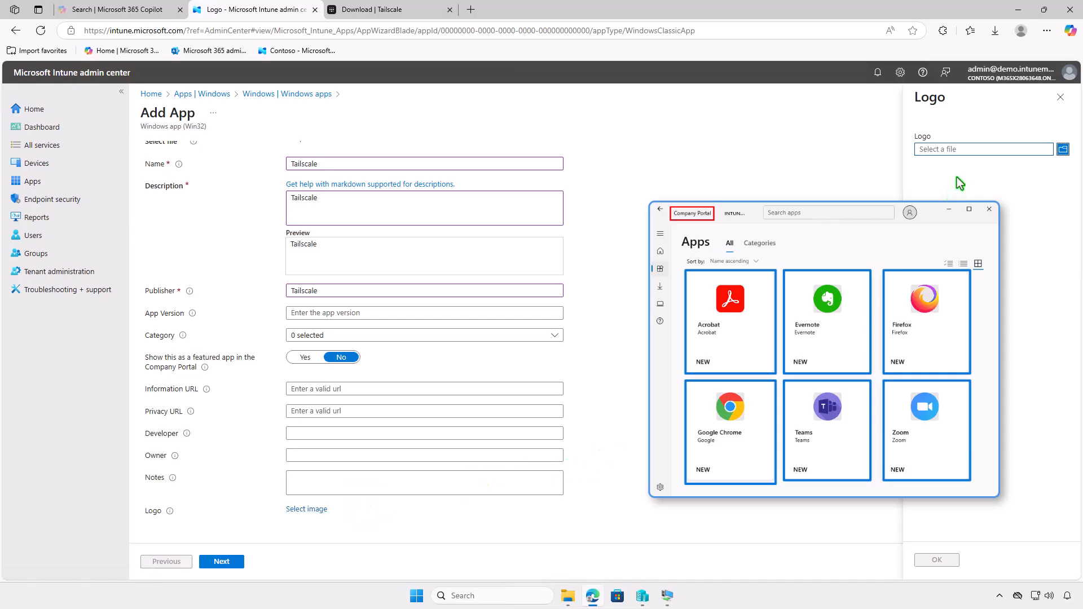
left_click(966, 151)
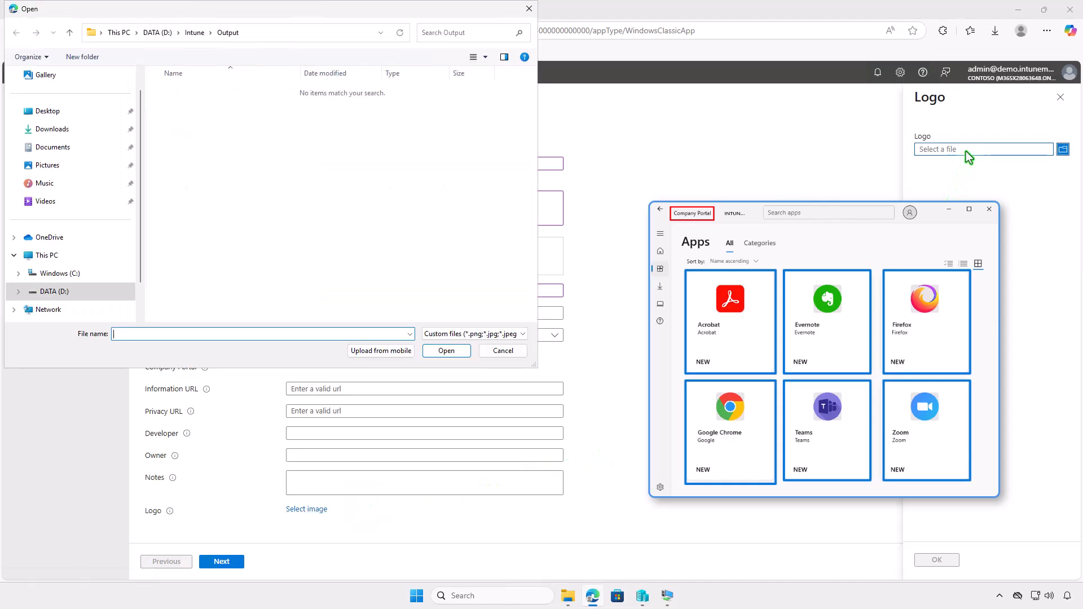
left_click(82, 129)
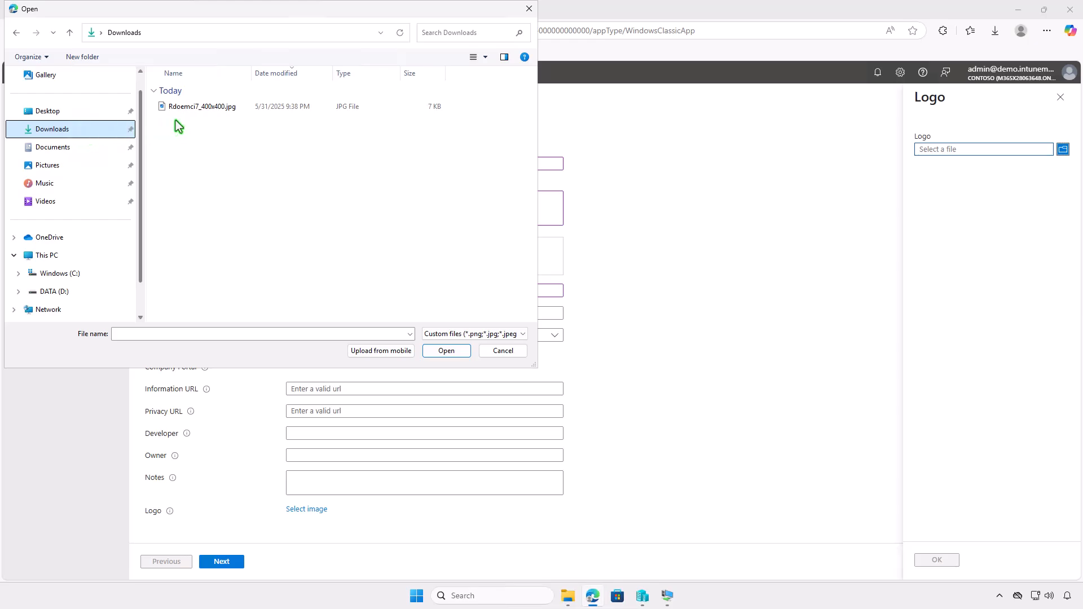
left_click(194, 109)
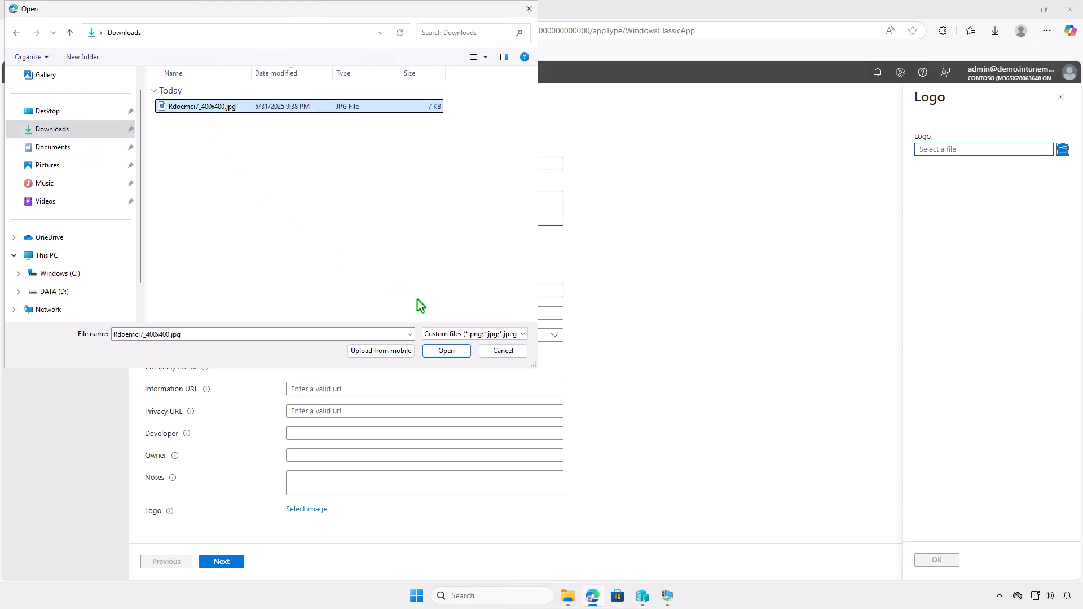
left_click(446, 352)
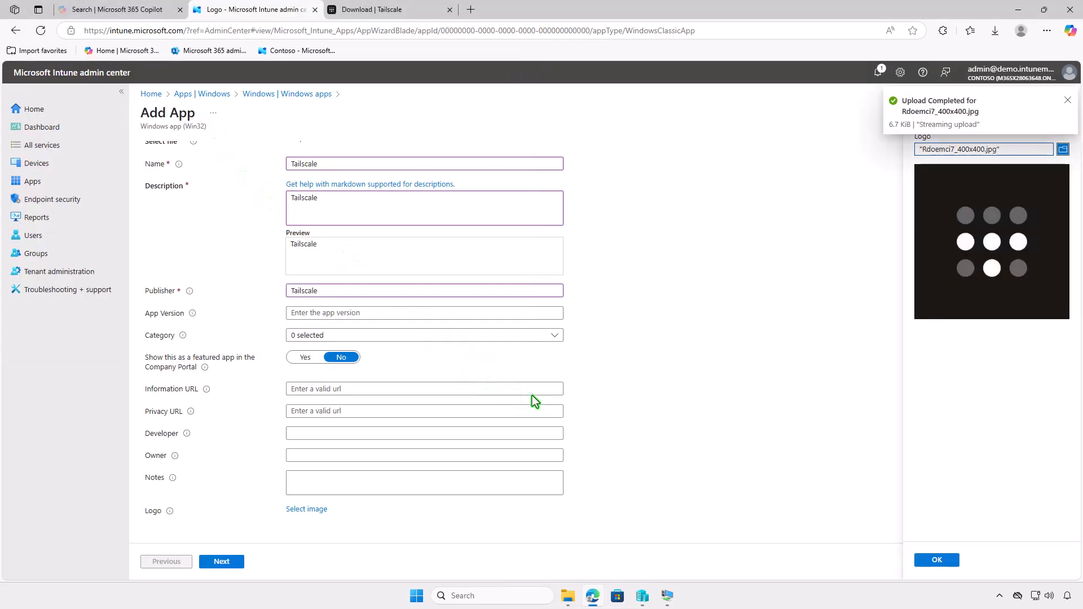
left_click(932, 563)
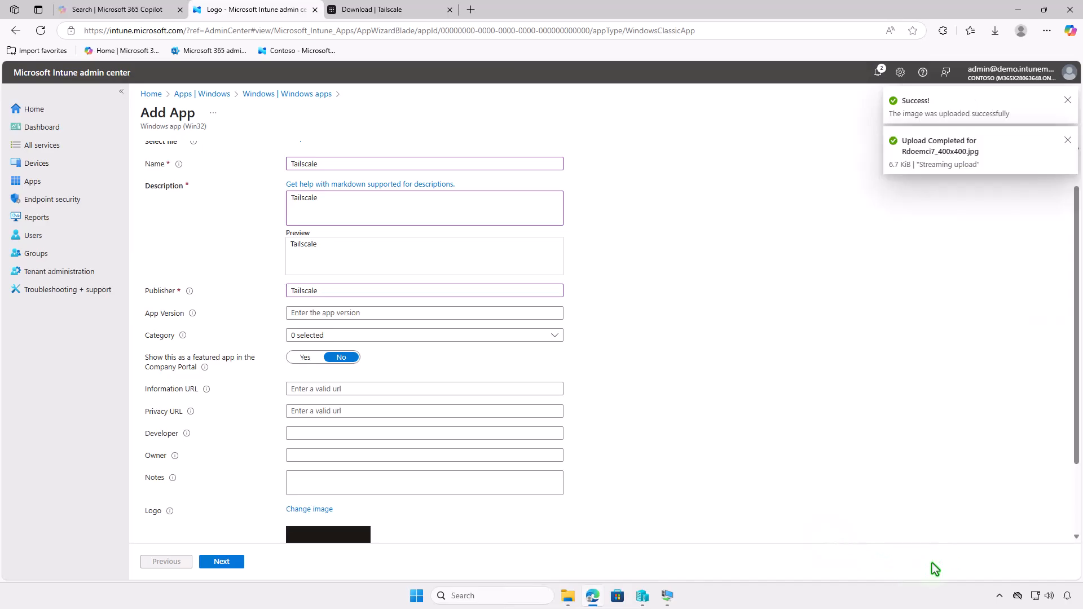
scroll(704, 458, "down", 2)
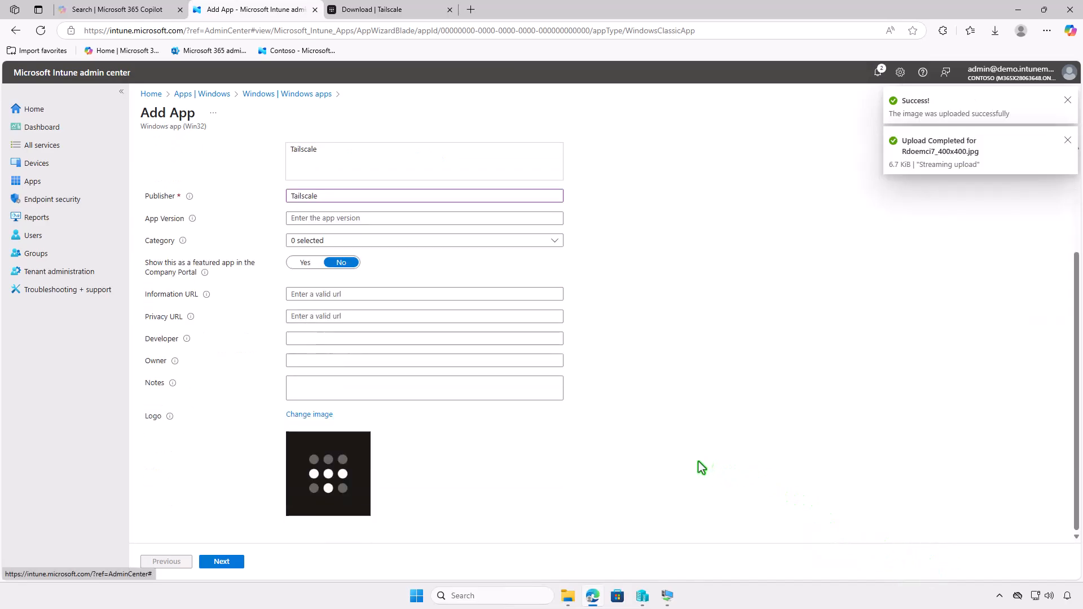
- Set the program's install command to setup.exe /quiet /norestart and its uninstall command to setup.exe /uninstall /quiet, and continue to the requirements
left_click(232, 562)
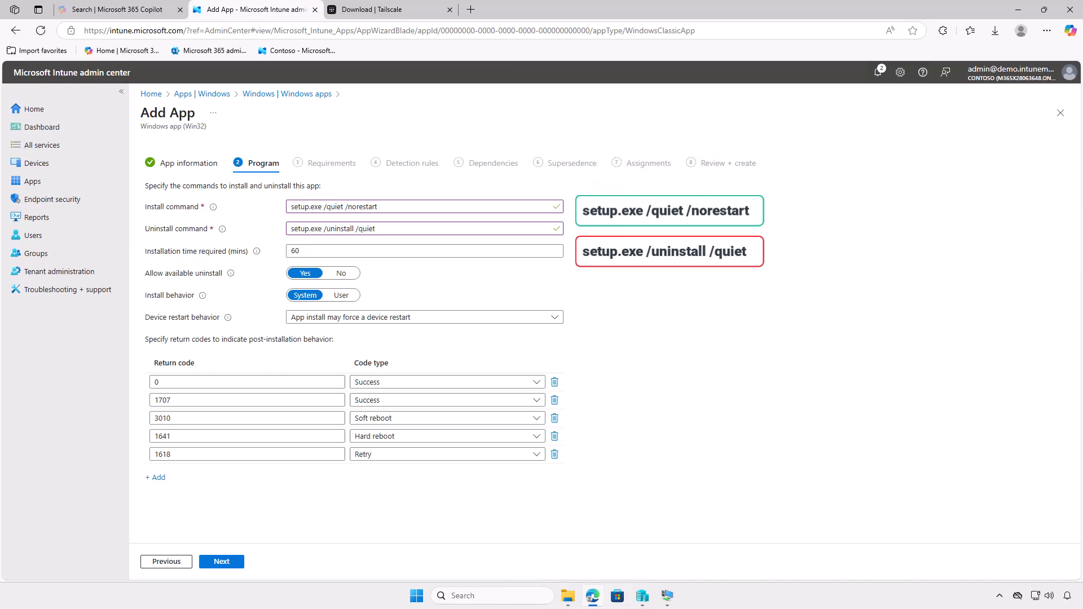
left_click(225, 565)
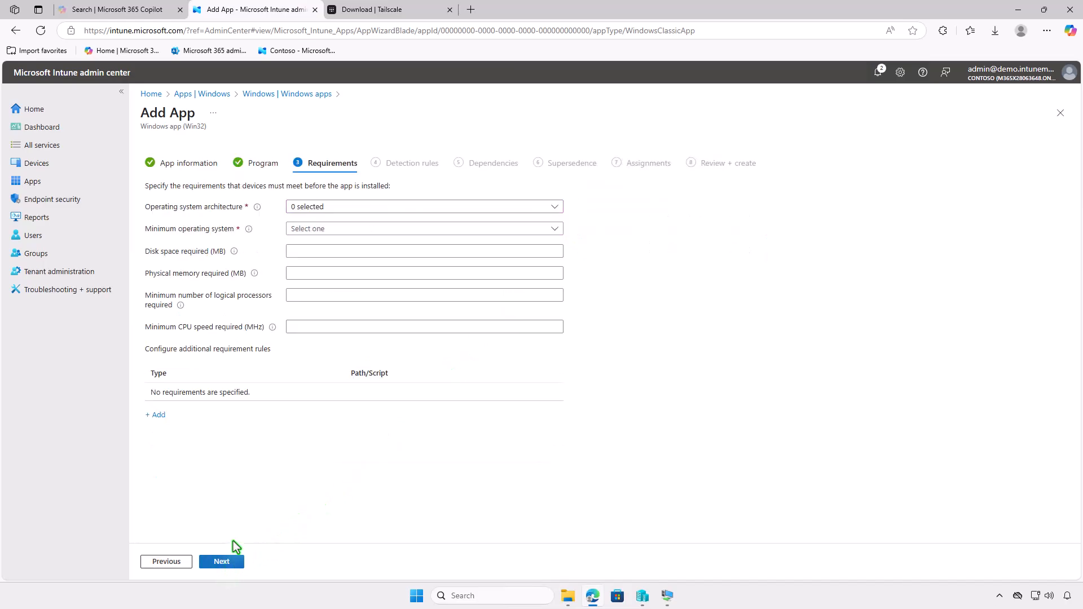
- Require a 64-bit operating system architecture with Windows 10 1607 as the minimum operating system, and continue to the detection rules
left_click(361, 207)
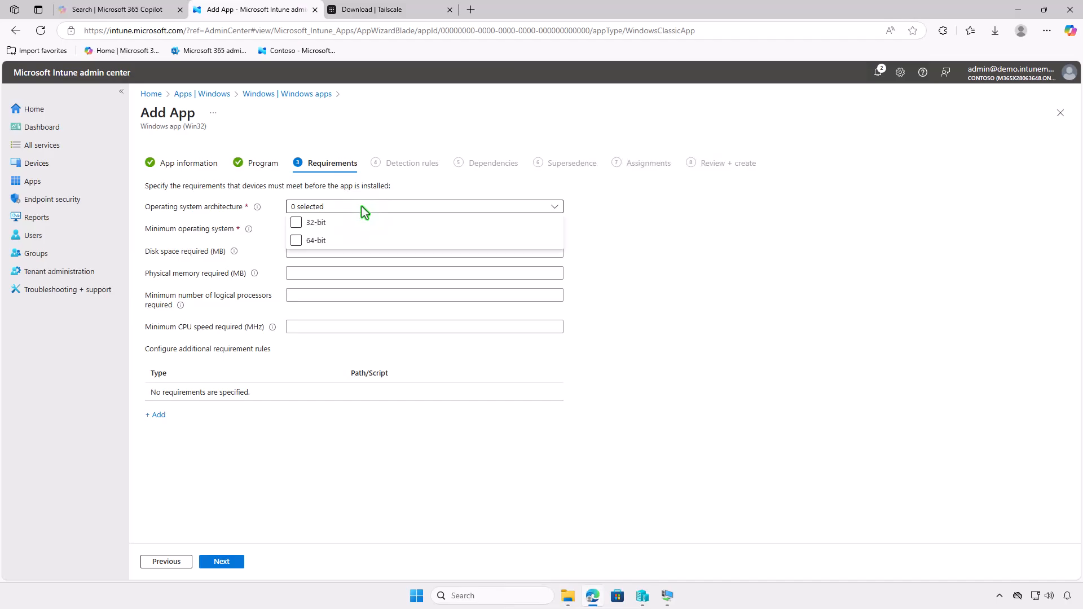
left_click(324, 240)
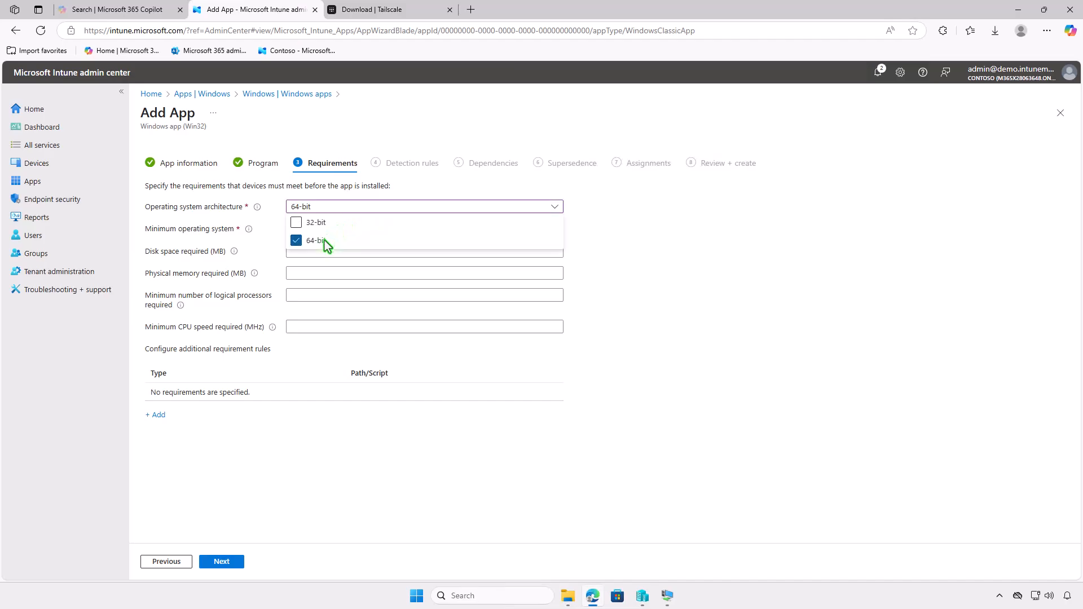
left_click(261, 255)
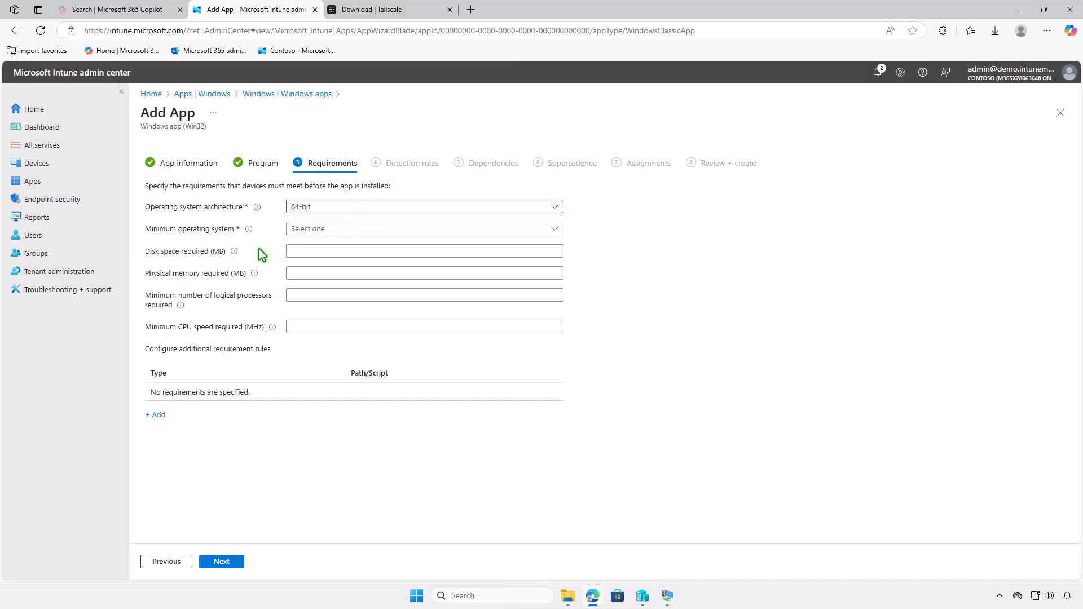
left_click(334, 234)
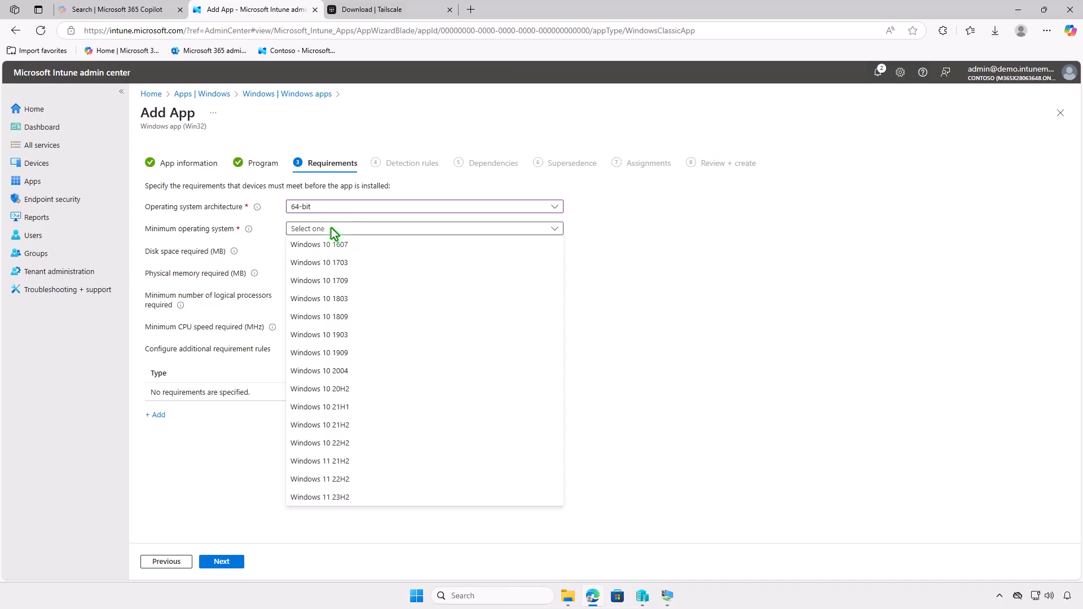
left_click(363, 246)
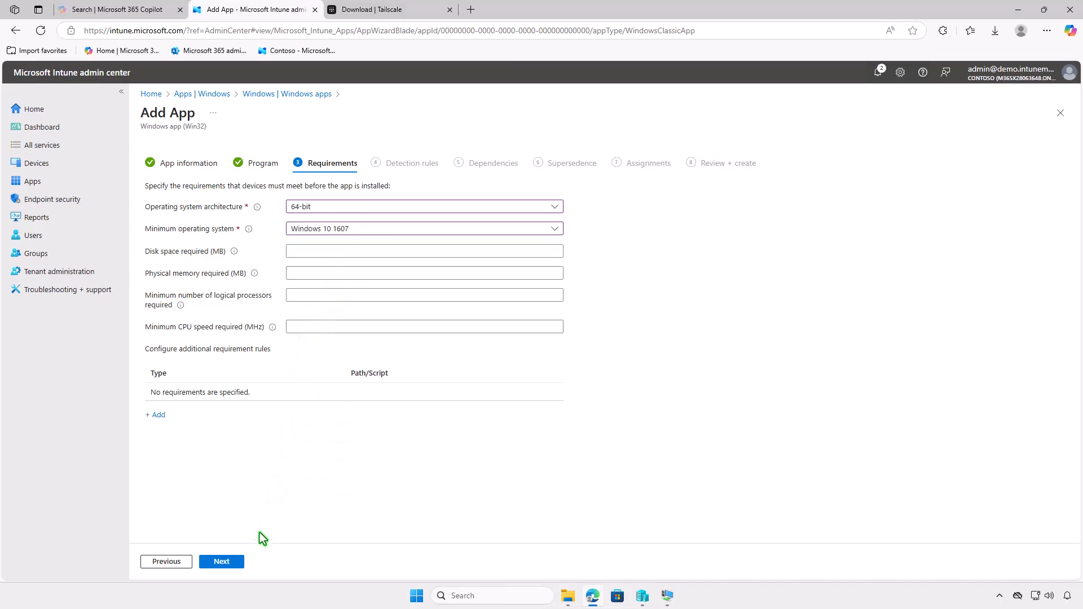
left_click(233, 565)
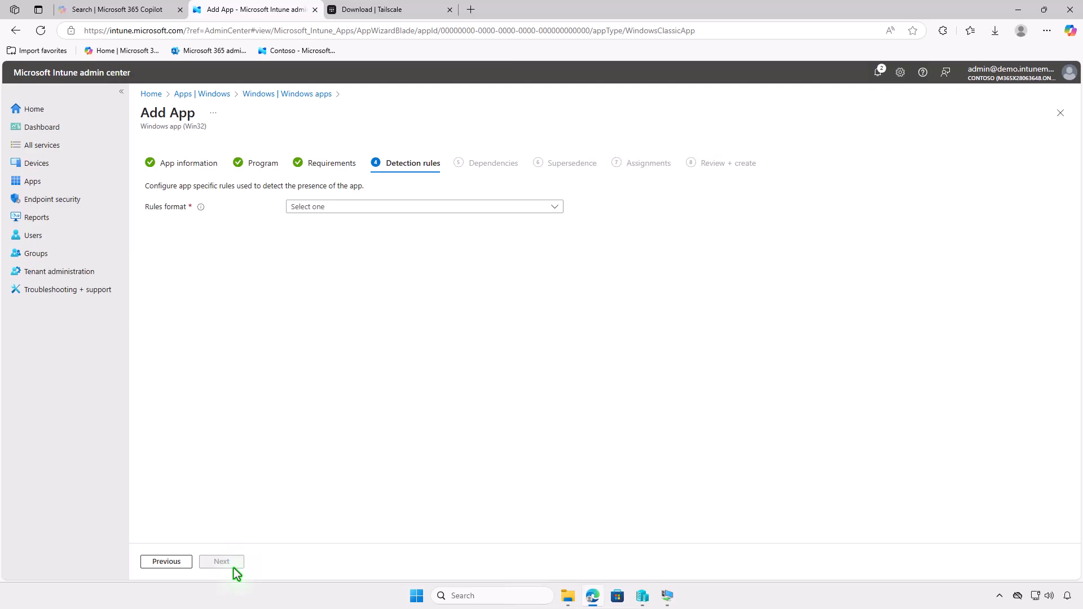
- Add a manually configured file detection rule for tailscale.exe in %ProgramFiles%\Tailscale, using the detection method File or folder exists
left_click(420, 205)
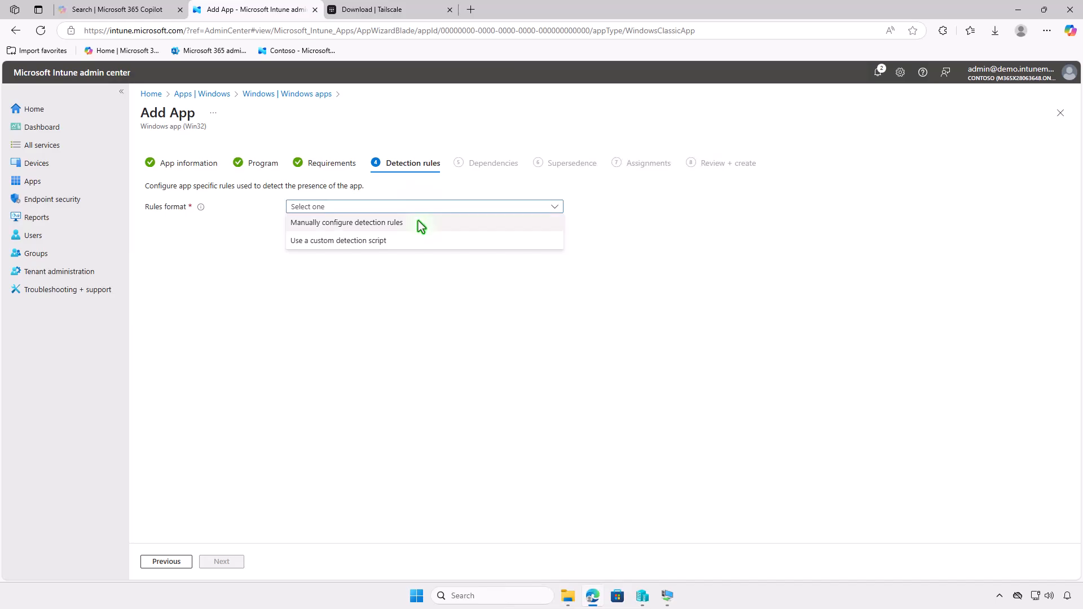
left_click(418, 222)
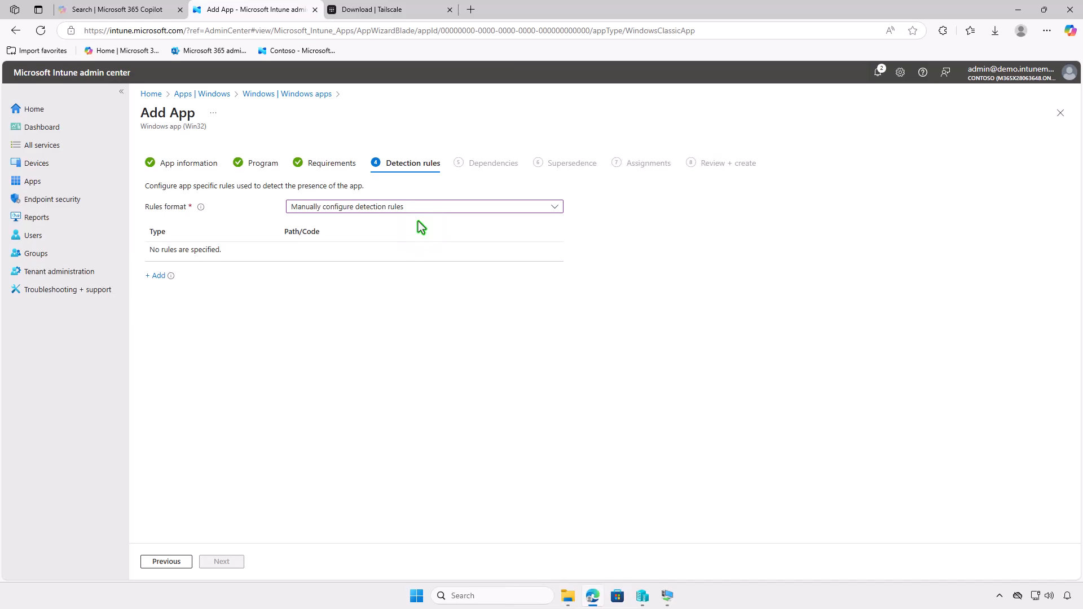
left_click(157, 276)
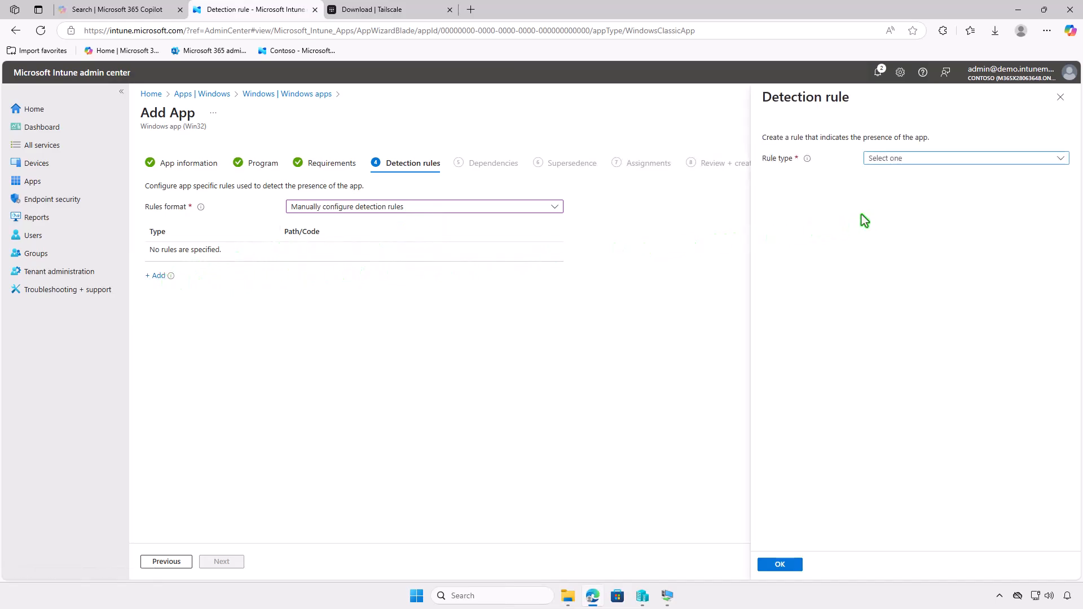
left_click(943, 156)
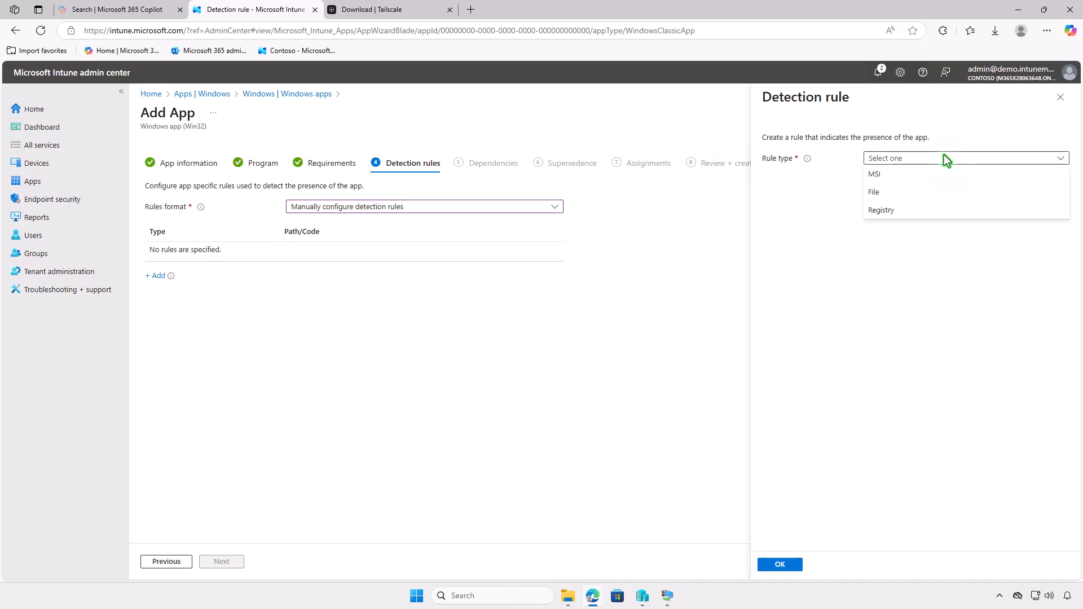
left_click(949, 190)
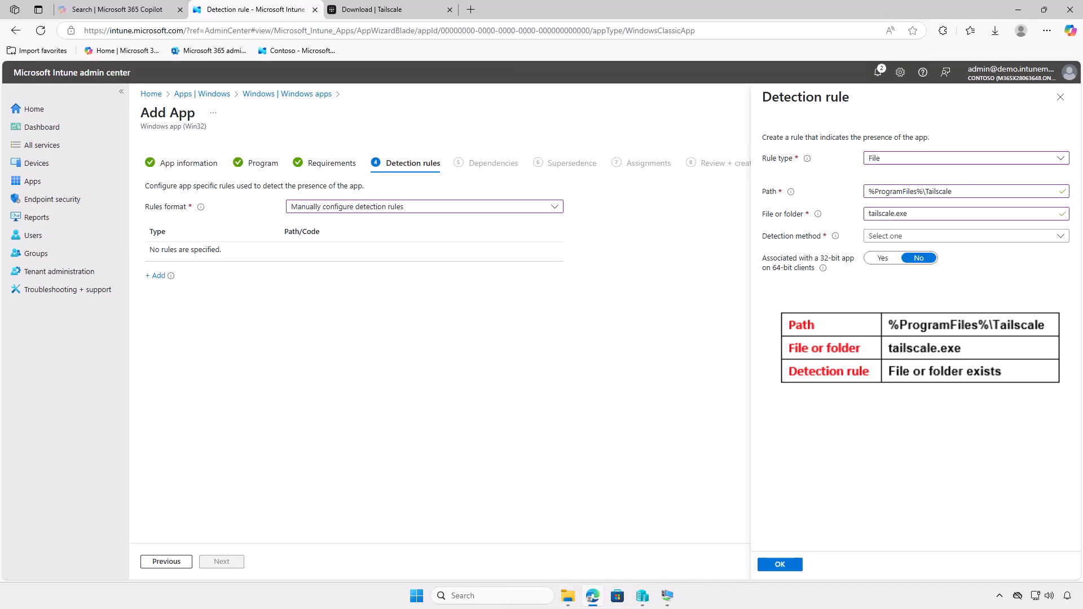
left_click(986, 239)
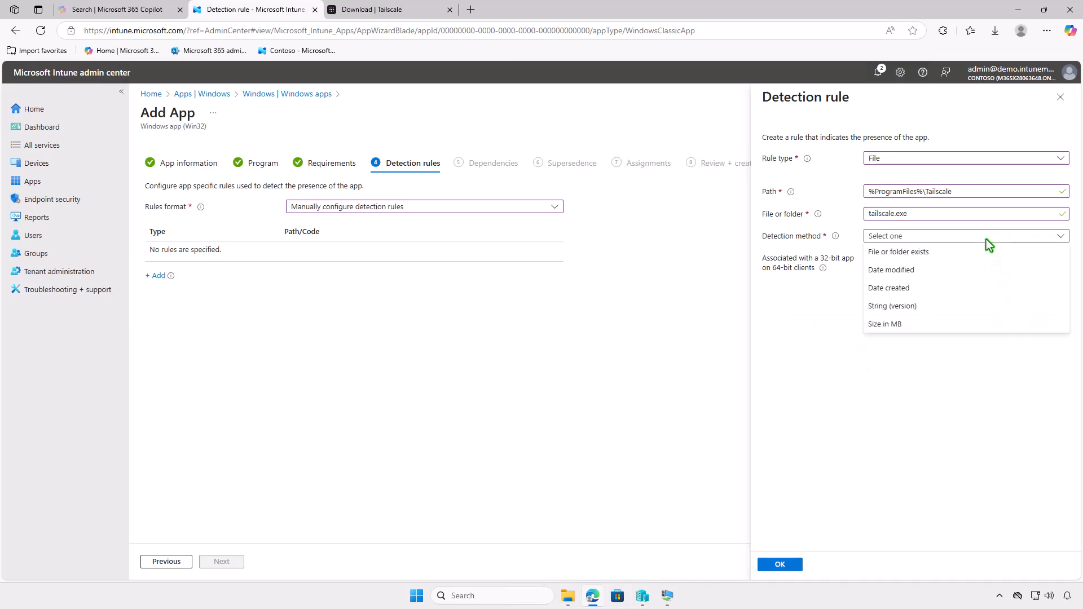
left_click(986, 252)
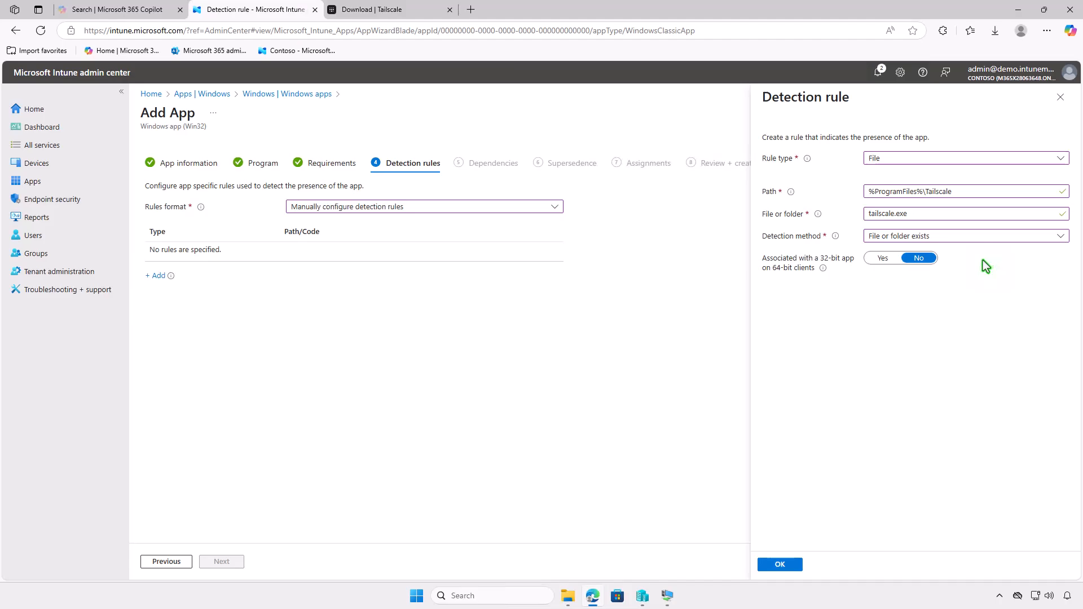
left_click(792, 565)
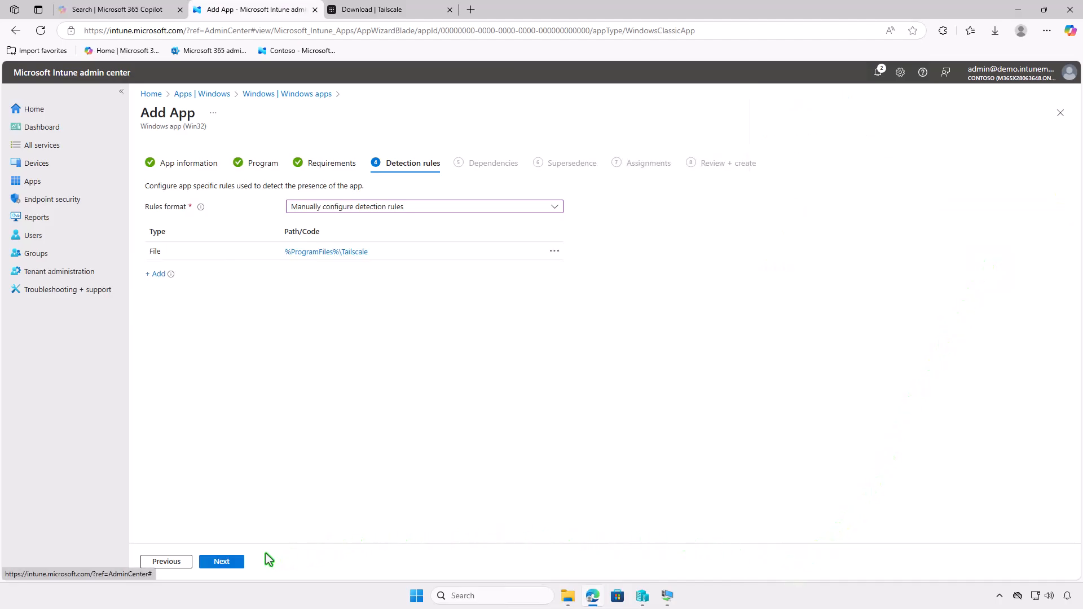
- Proceed to the app's assignments without adding any dependencies or superseded apps
left_click(228, 563)
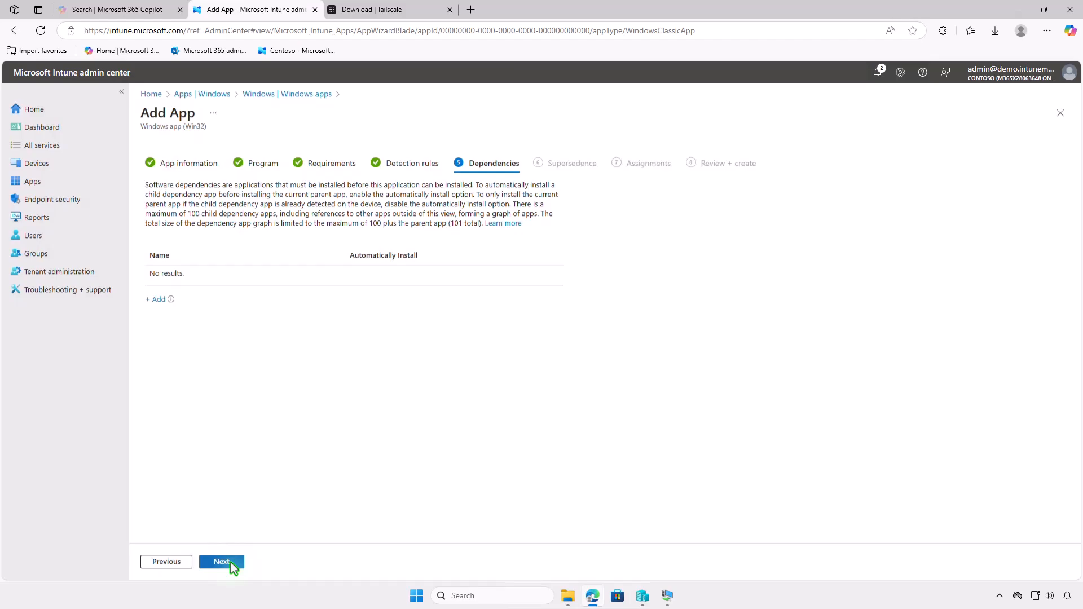
left_click(234, 567)
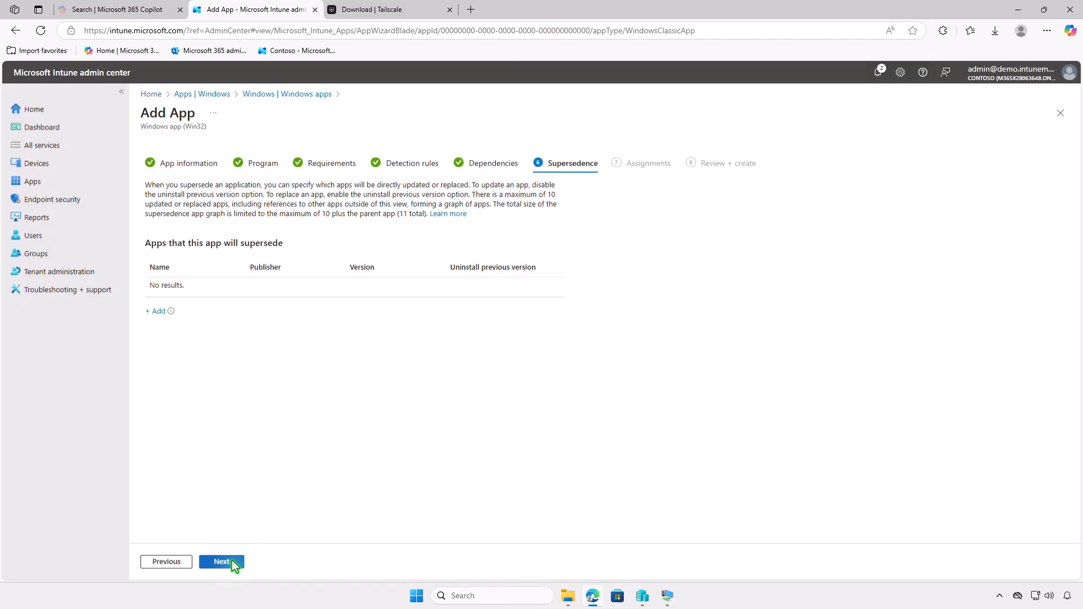
left_click(232, 561)
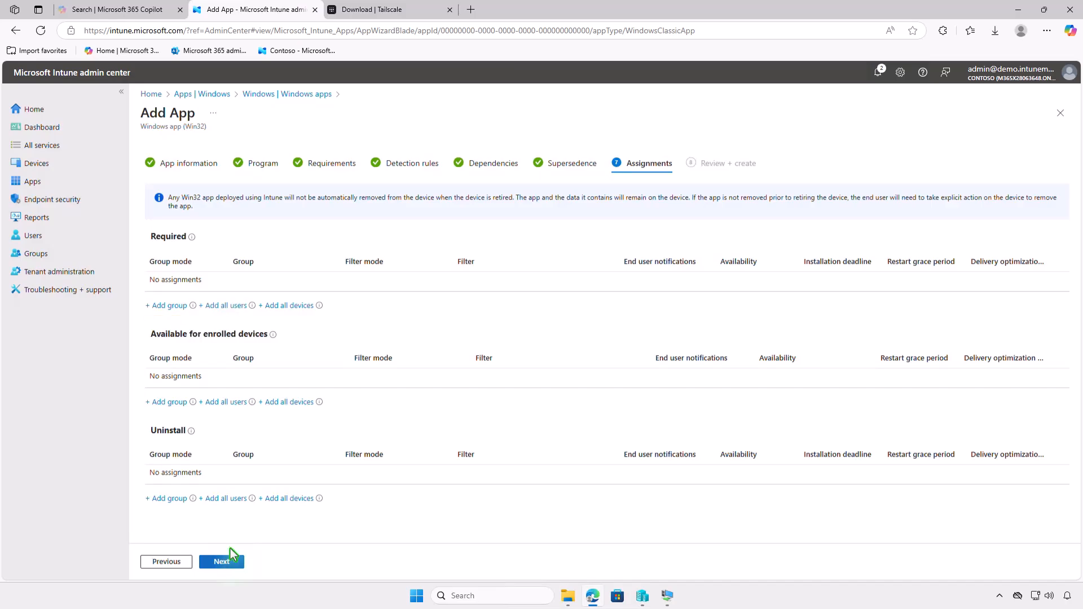
- Assign the app as required to the Test_Devices group and review the assignment's settings without changing them
left_click(179, 308)
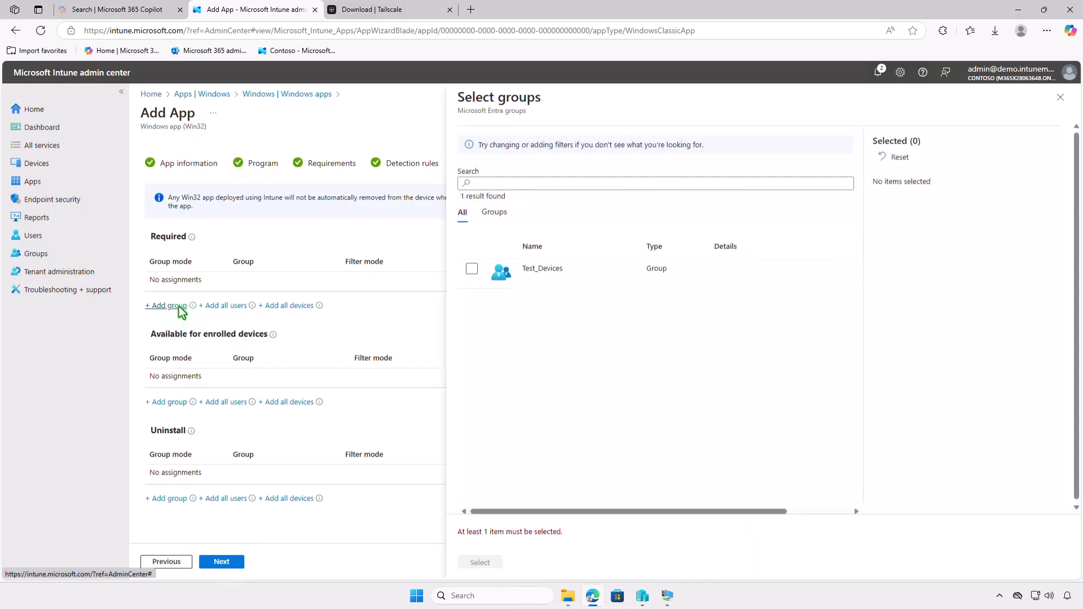
left_click(472, 270)
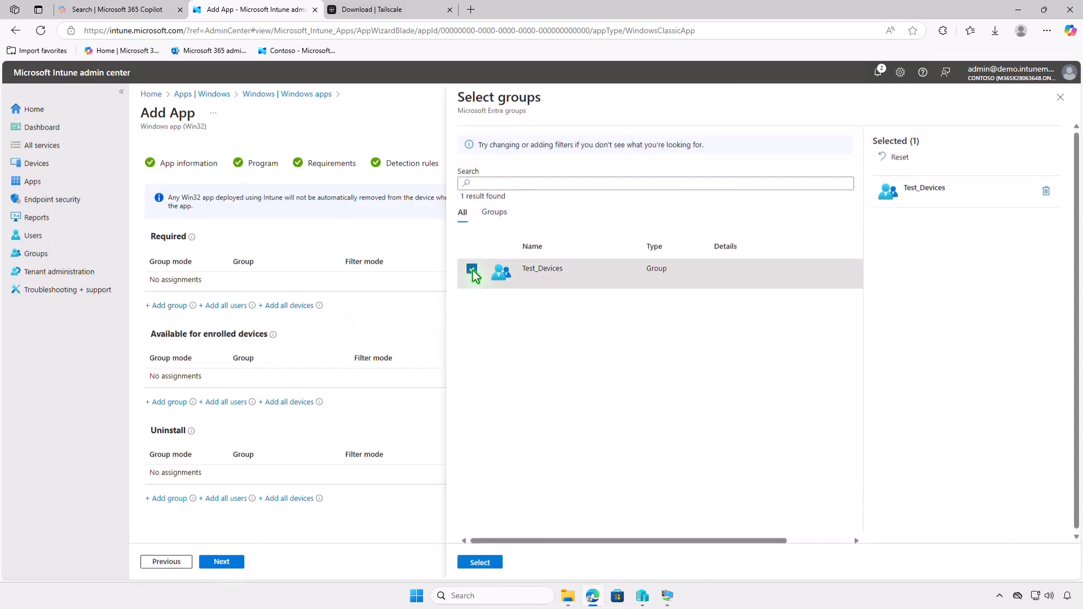
left_click(486, 562)
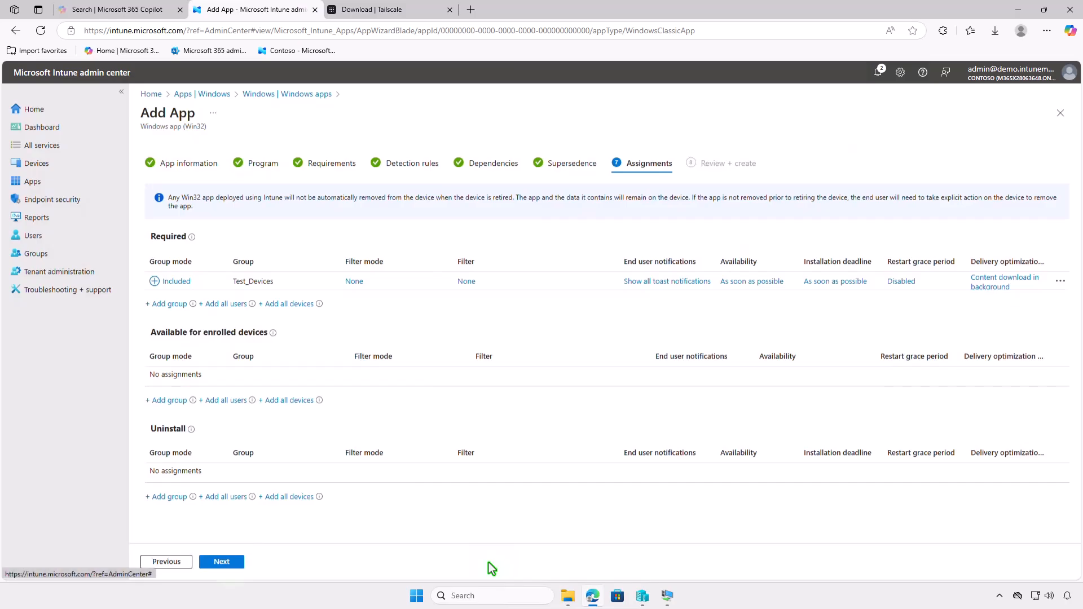
left_click(657, 283)
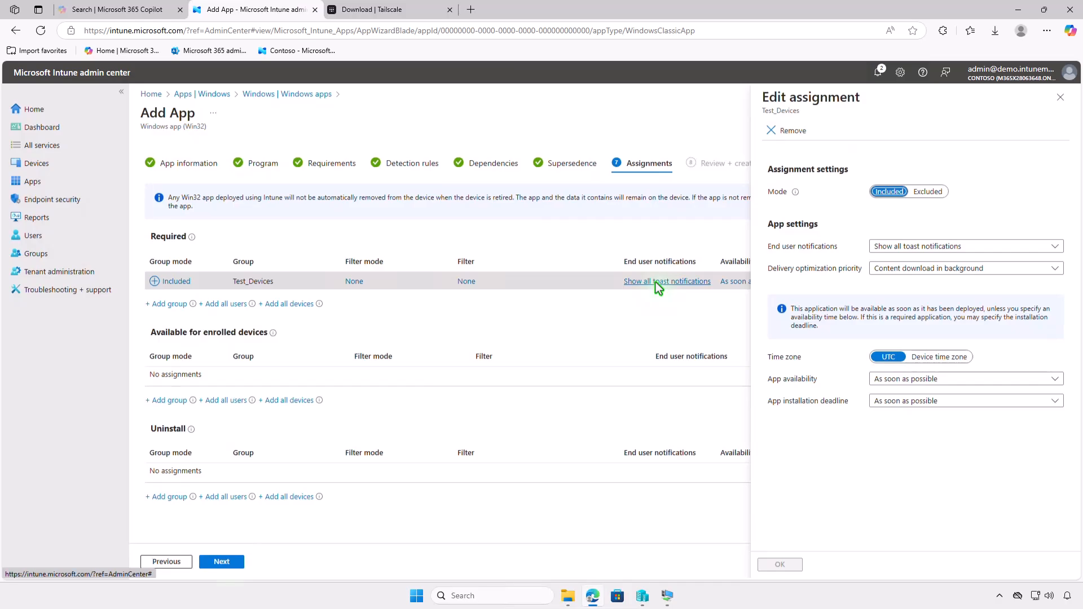
left_click(1060, 99)
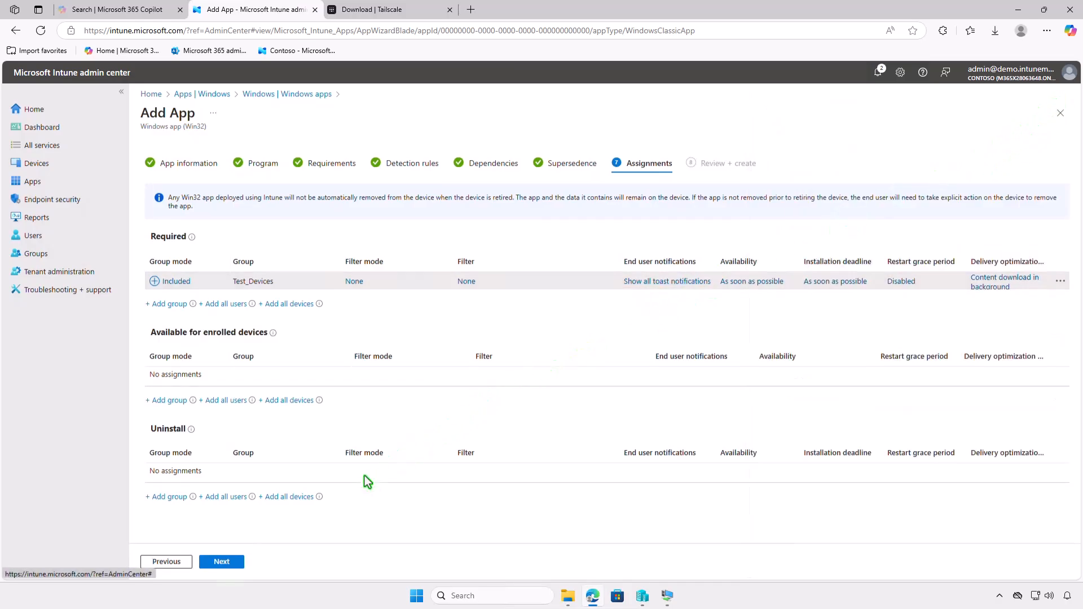
- Finish the assignments, create the Tailscale app, and minimize the browser window
left_click(236, 563)
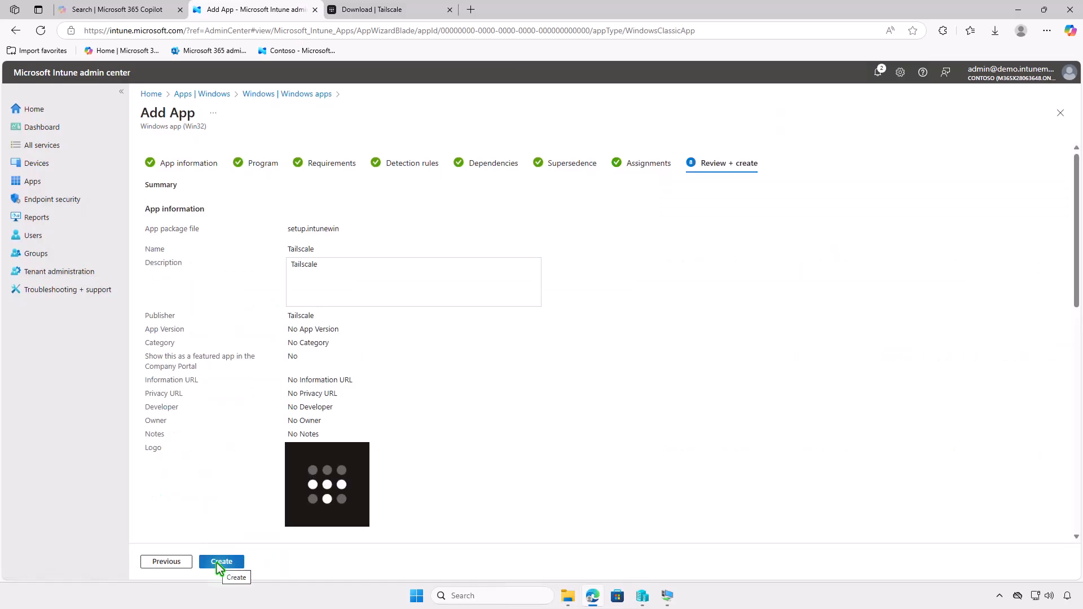
left_click(220, 561)
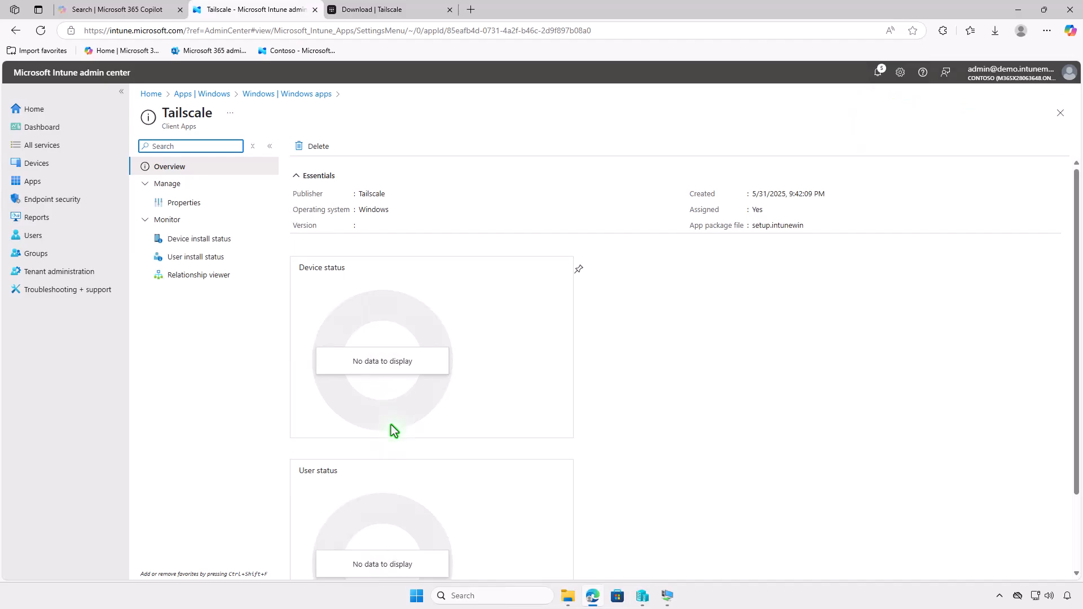
left_click(1017, 16)
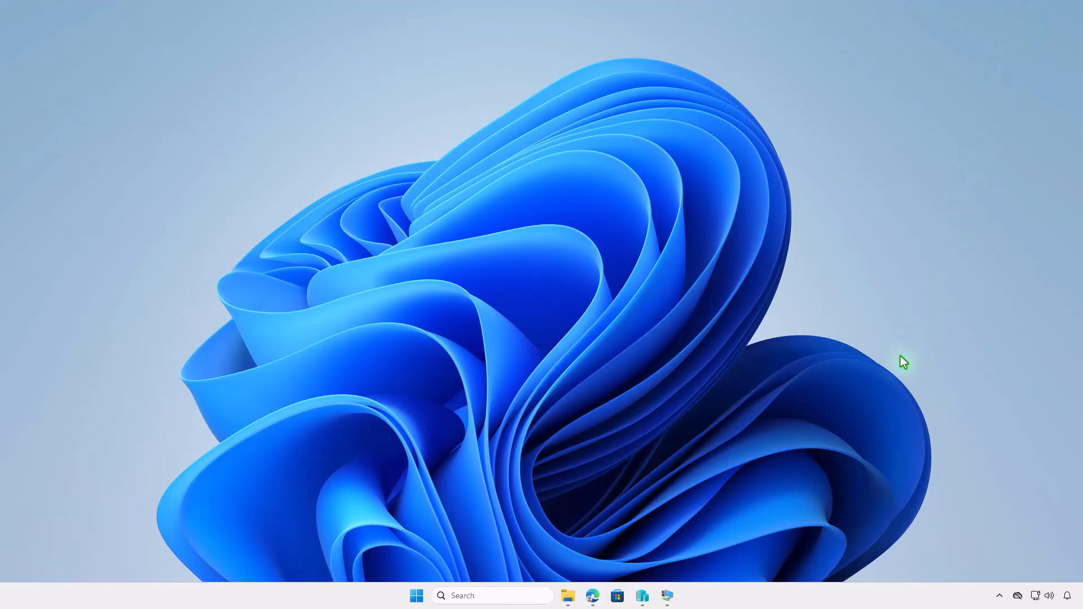
- Switch to the WIN10-CTL virtual machine, examine the Contoso MDM connection's management details and device sync section in the account settings, and minimize Settings
left_click(667, 595)
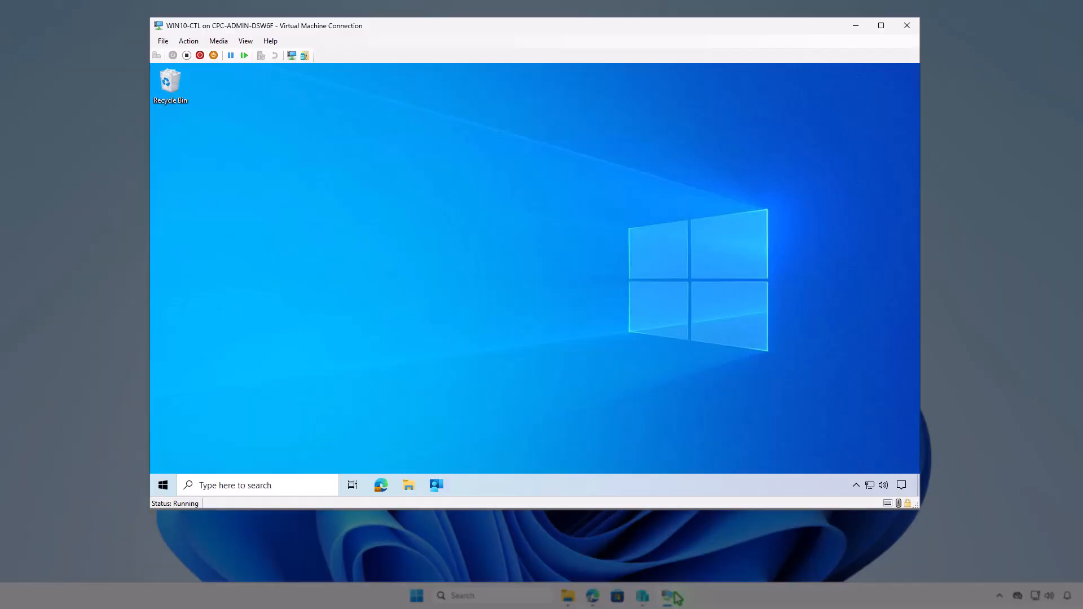
left_click(163, 485)
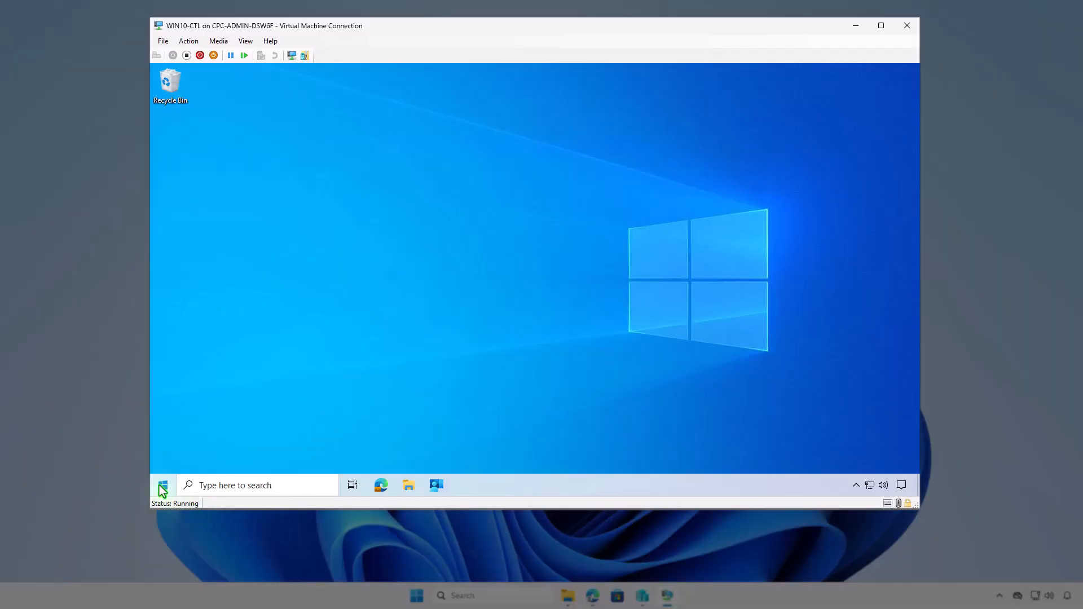
left_click(168, 354)
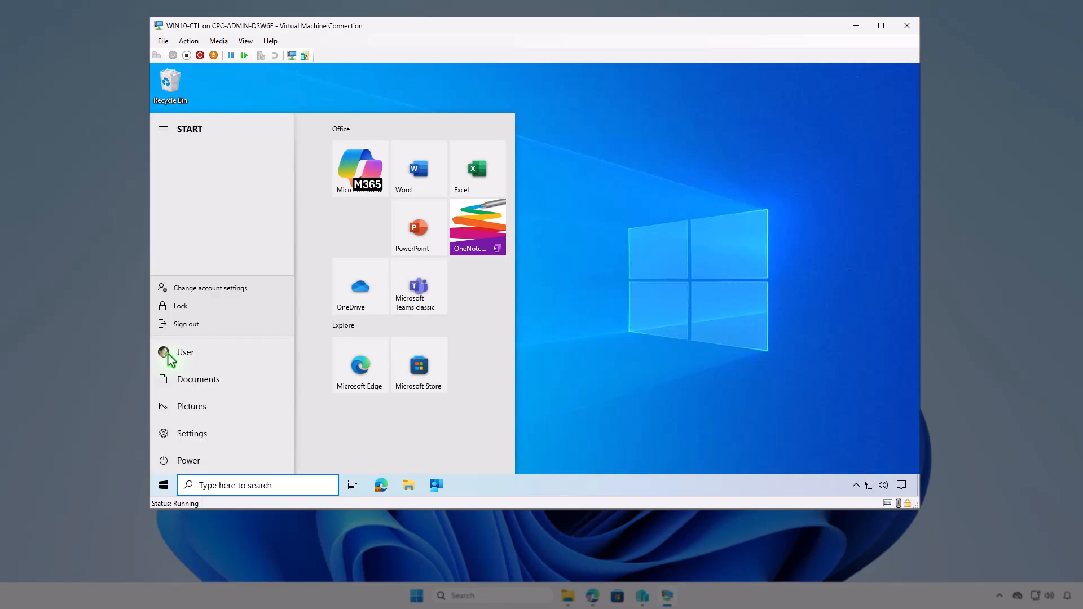
left_click(248, 291)
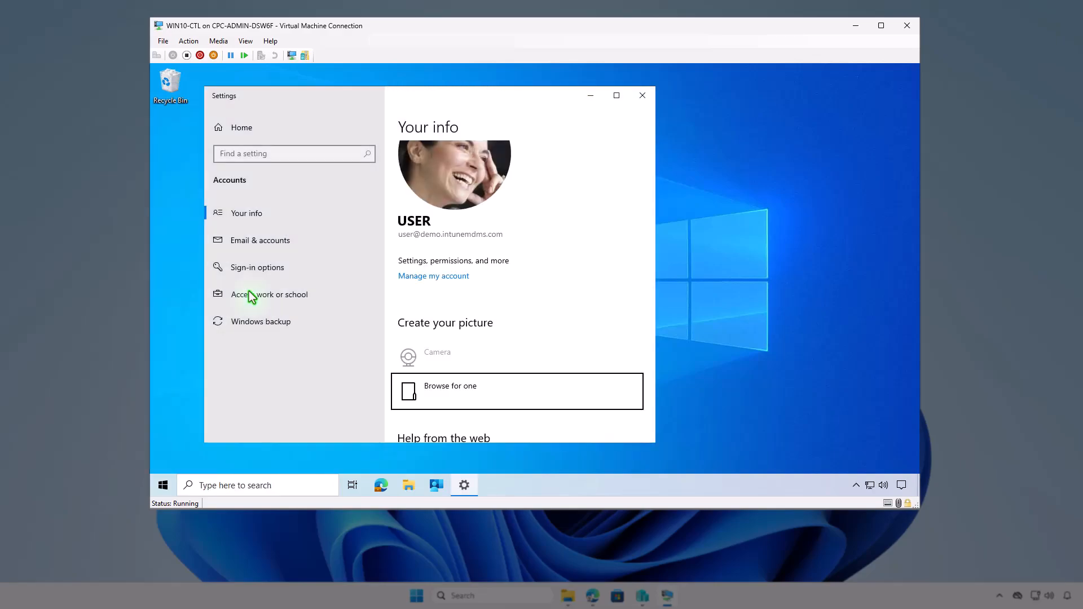
left_click(323, 291)
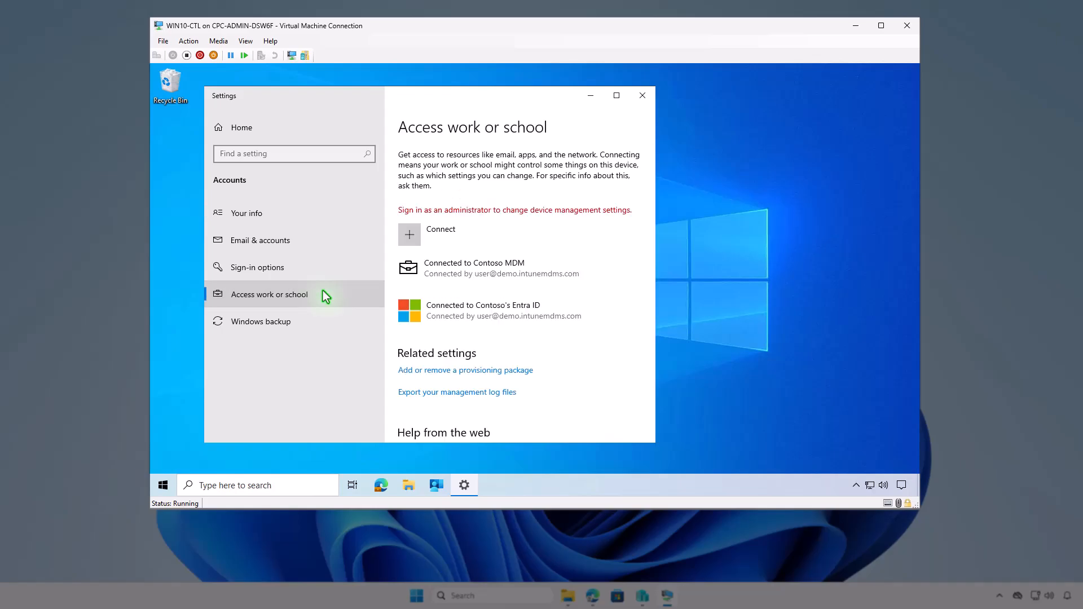
left_click(501, 266)
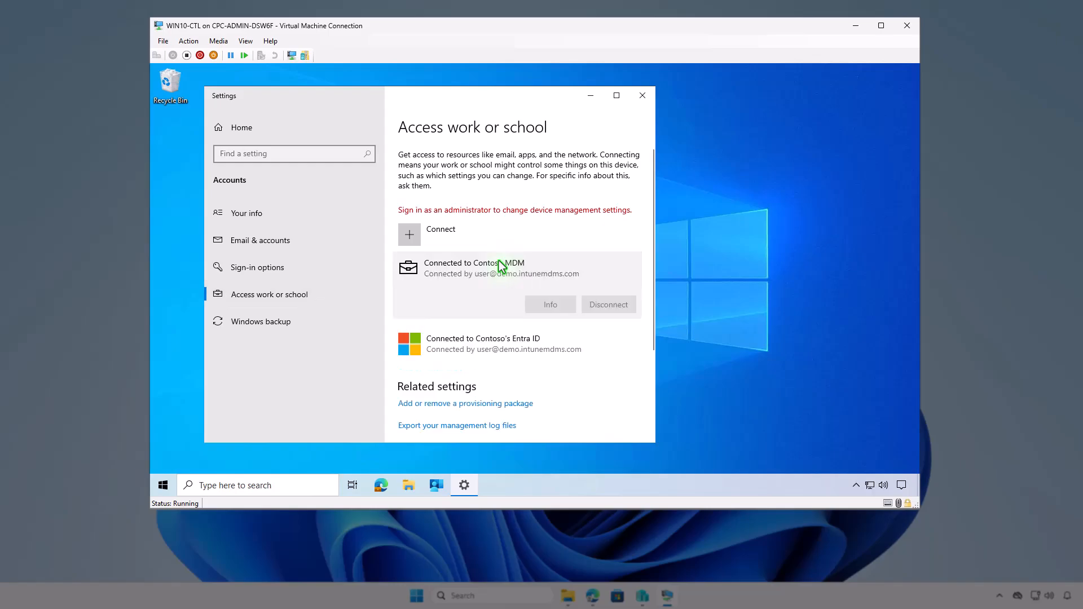
left_click(560, 304)
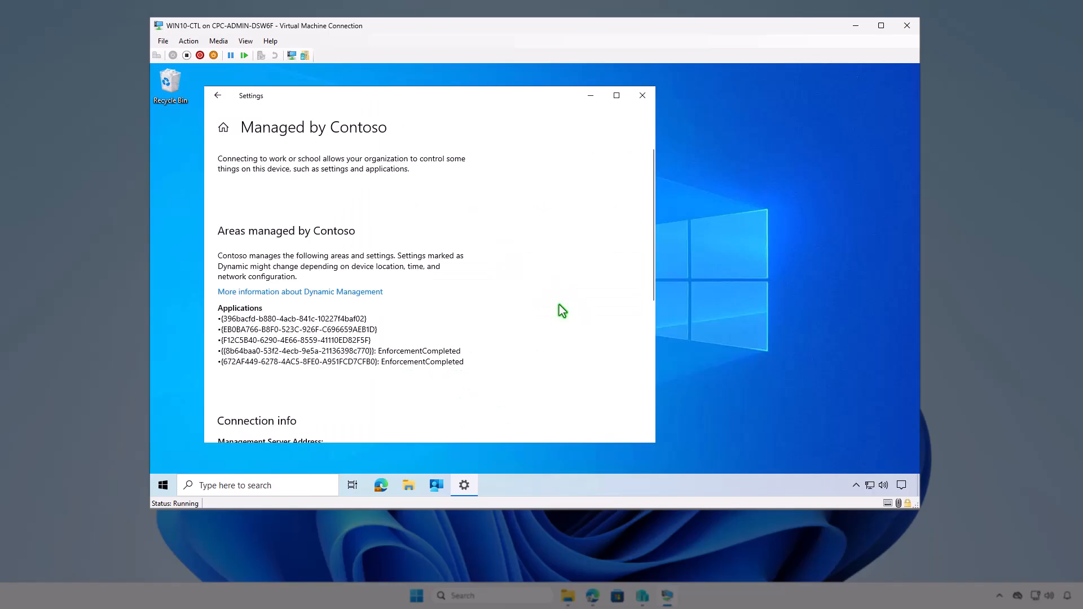
scroll(559, 310, "down", 5)
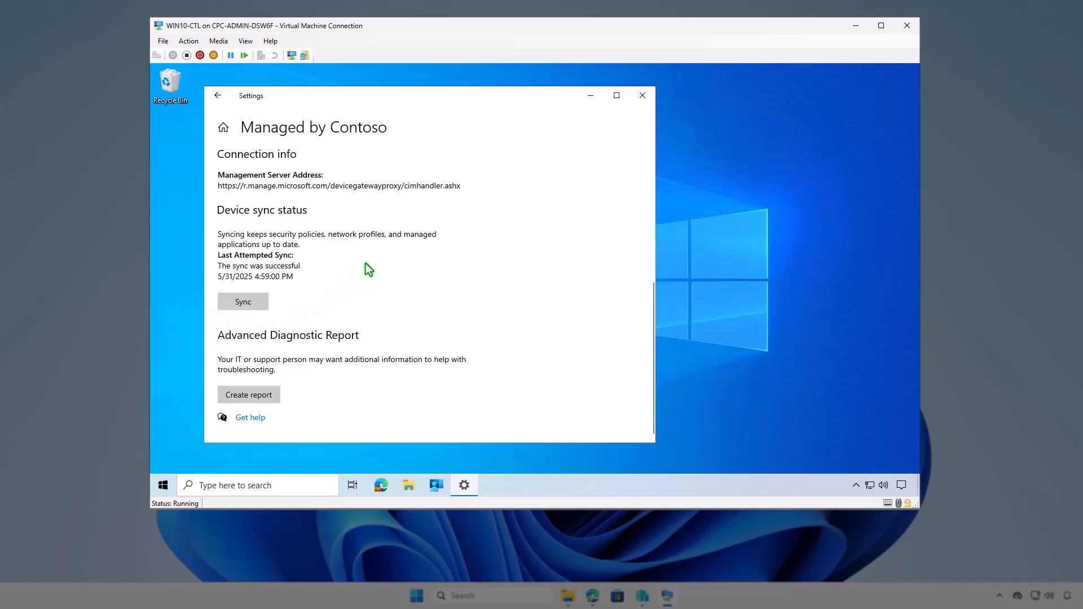
left_click(592, 97)
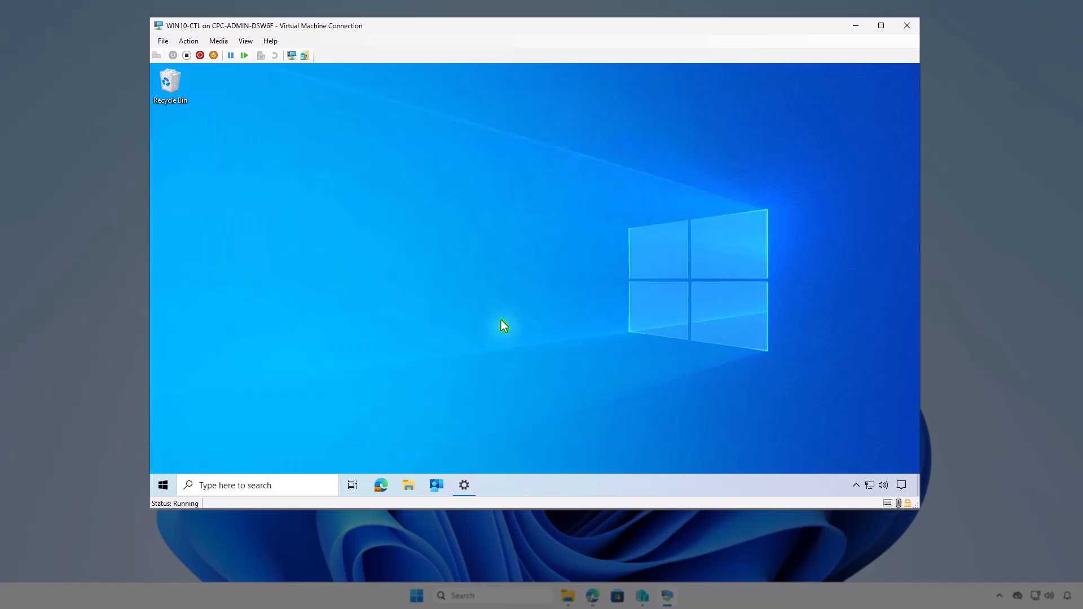
- Sync the device from the Company Portal settings, check the notifications about the Tailscale installation, and minimize Company Portal
left_click(428, 487)
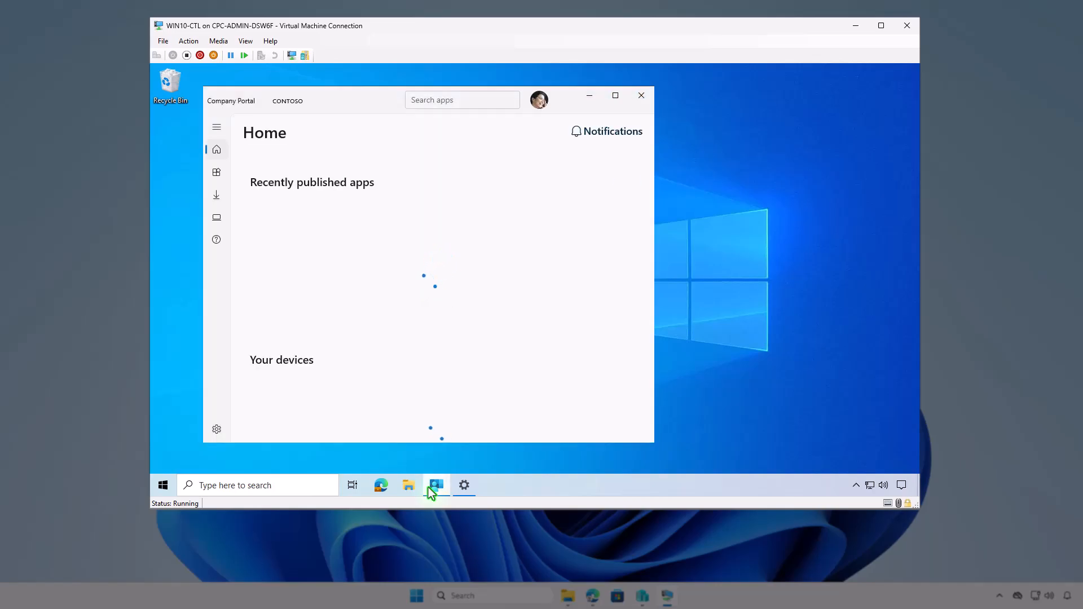
left_click(213, 433)
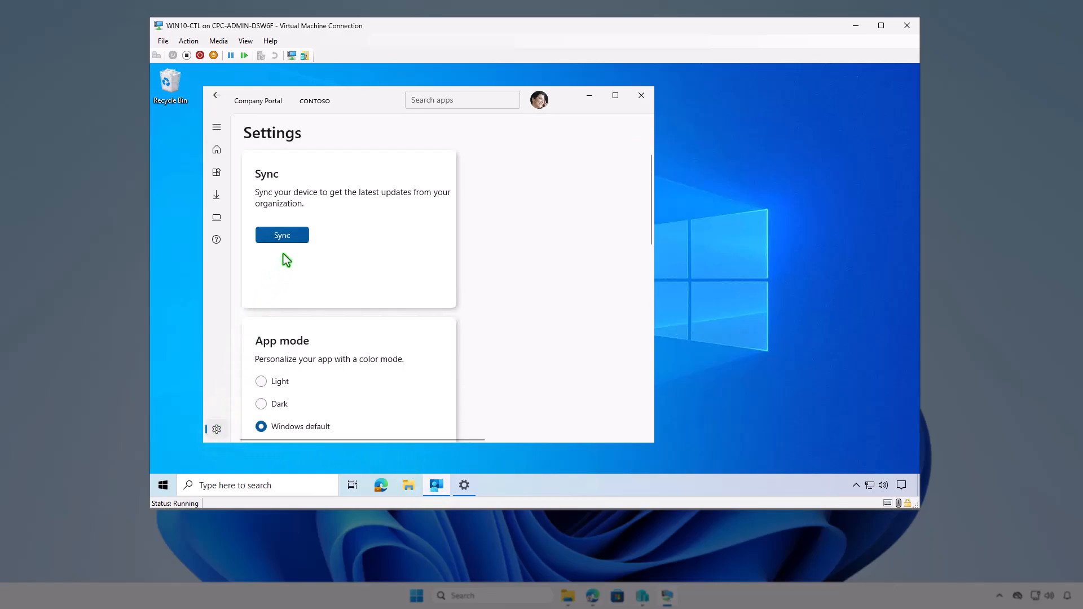
left_click(296, 237)
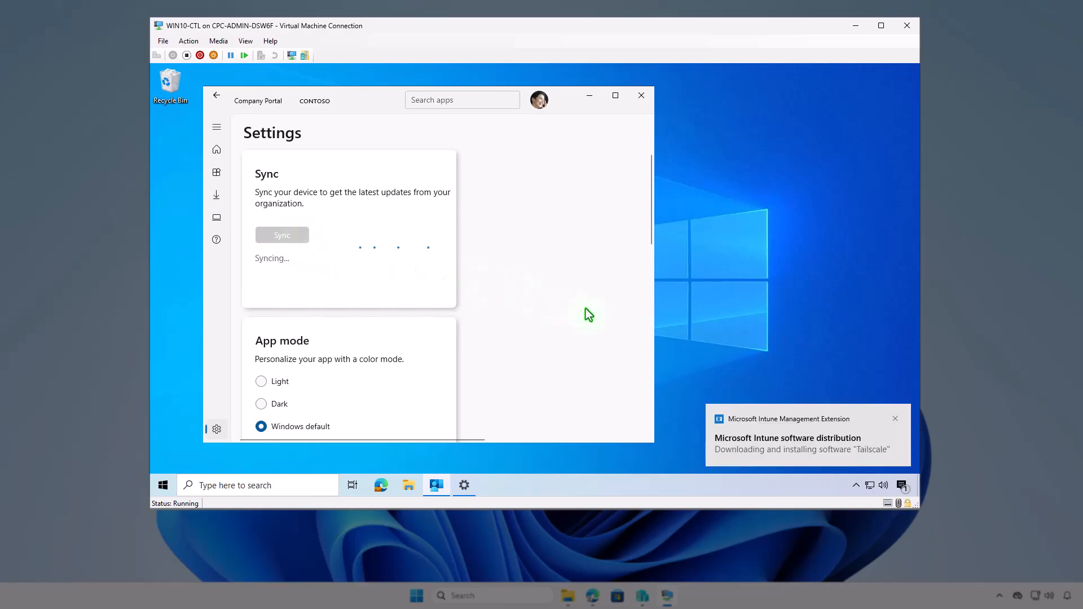
left_click(902, 487)
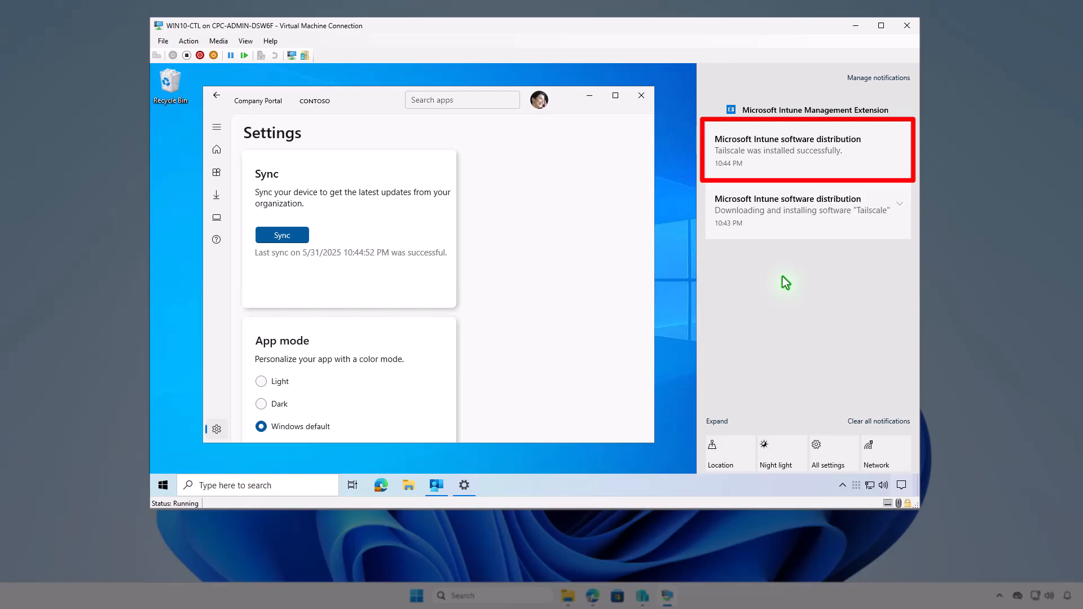
left_click(590, 99)
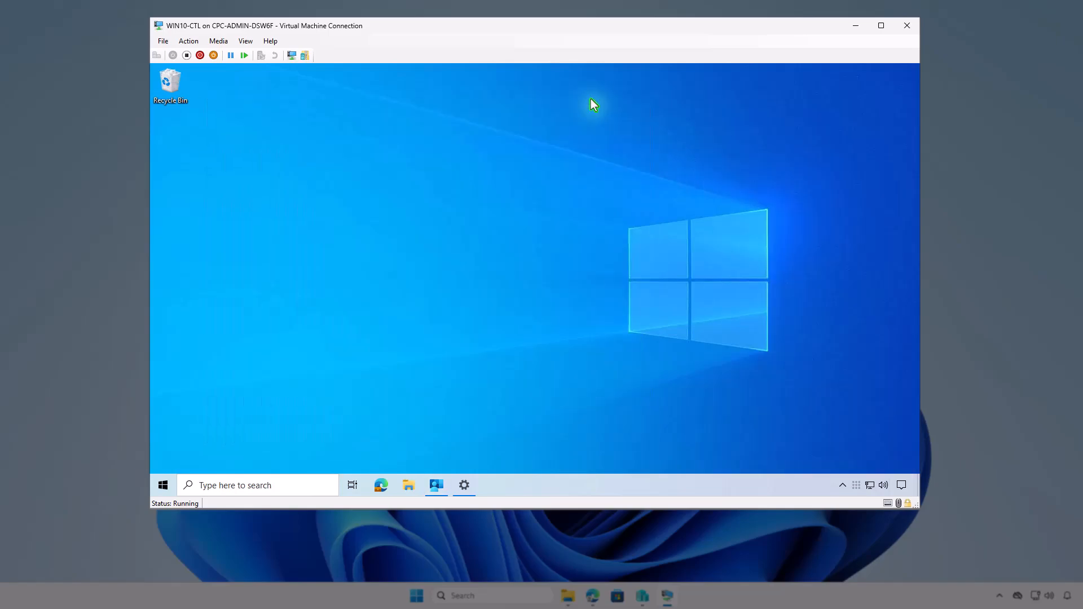
- Search the virtual machine's installed apps for "tai" to check for Tailscale, close Settings, and minimize the virtual machine window
right_click(170, 484)
left_click(206, 175)
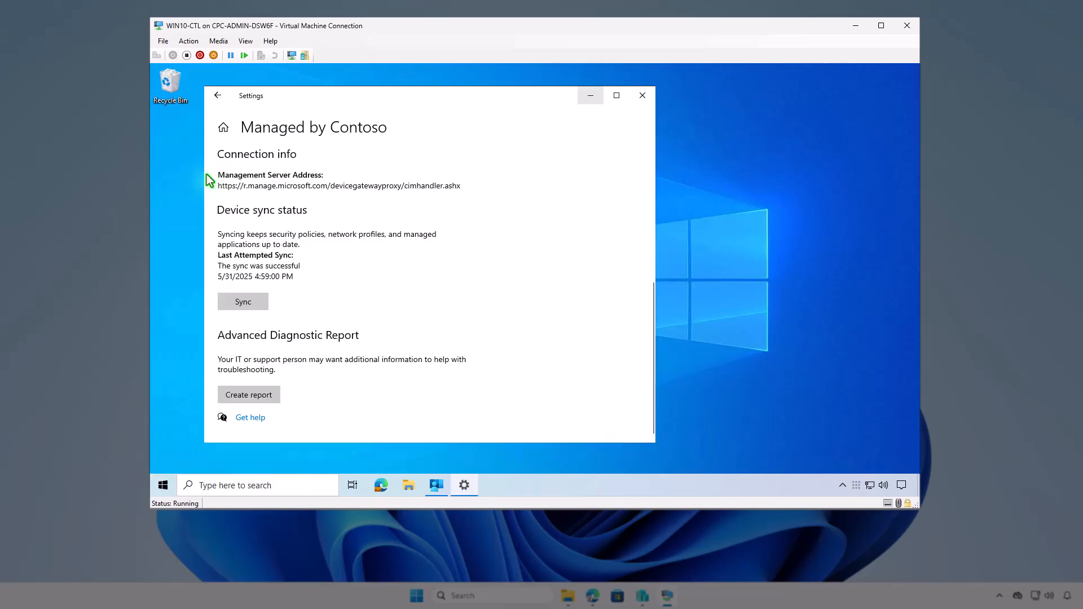
left_click(486, 231)
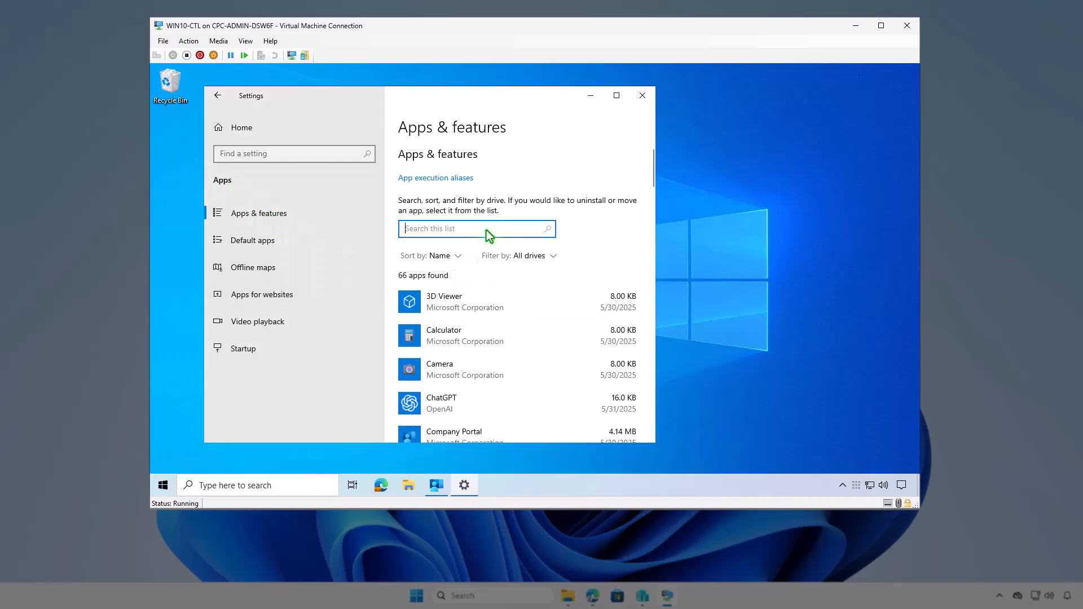
type("ta")
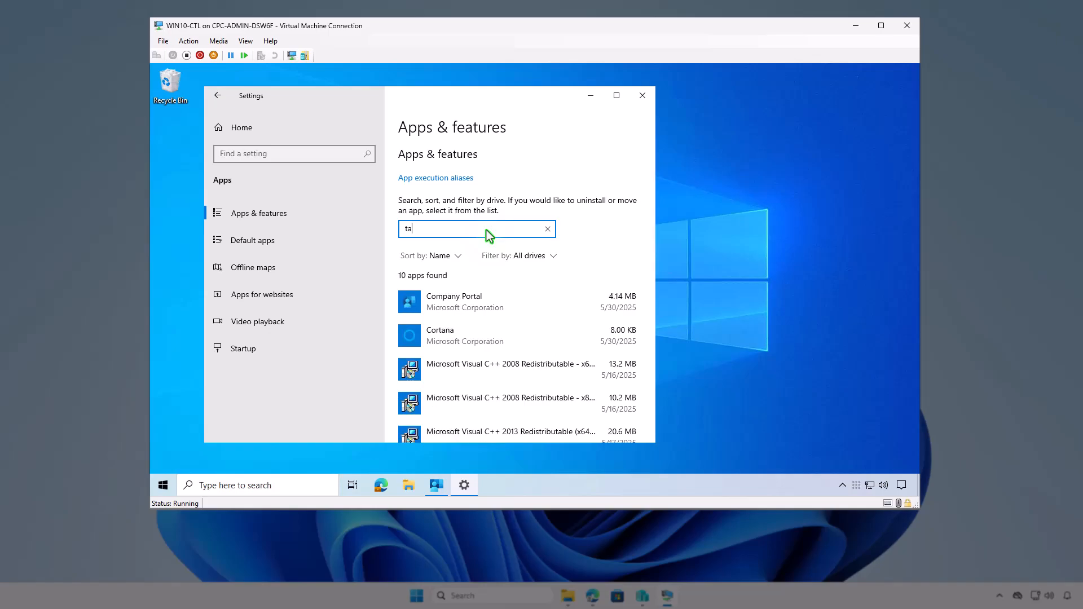
type("i")
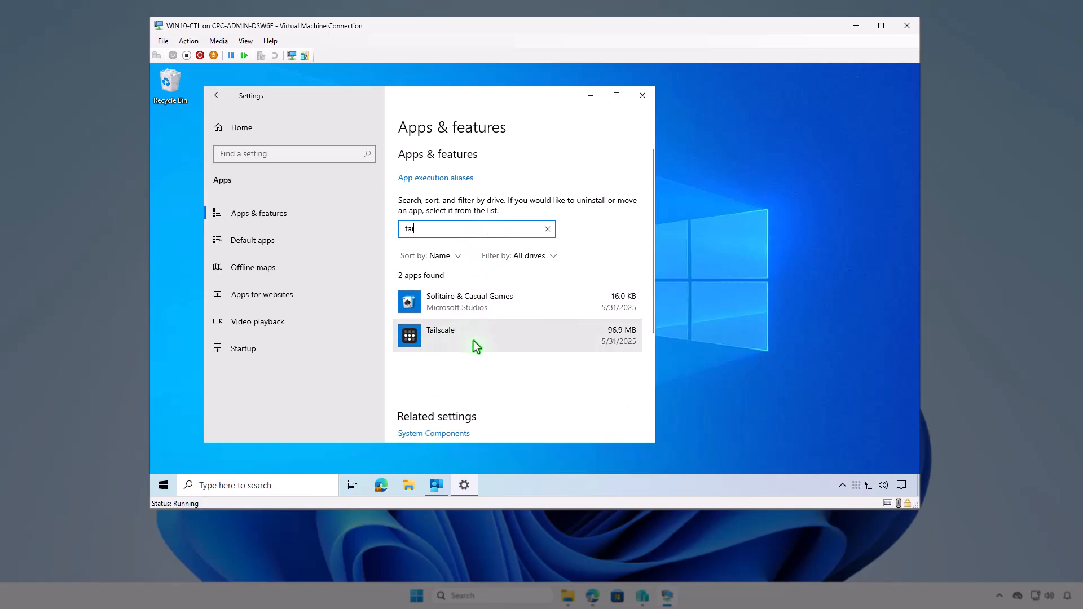
left_click(642, 96)
left_click(855, 27)
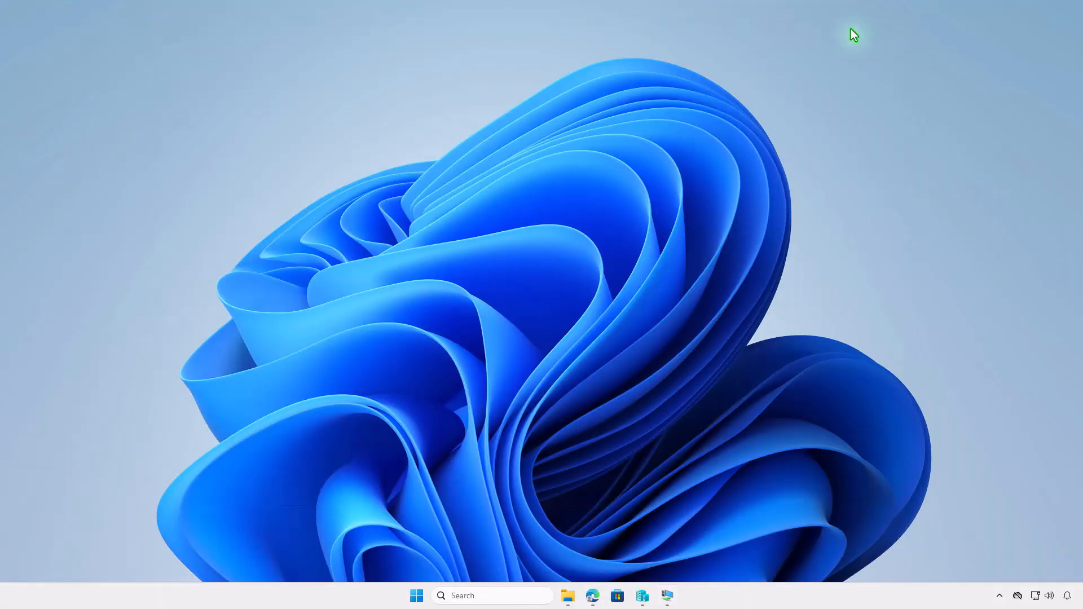
- Switch to the browser, reload the Tailscale app overview in Intune, and check its device install status
left_click(592, 595)
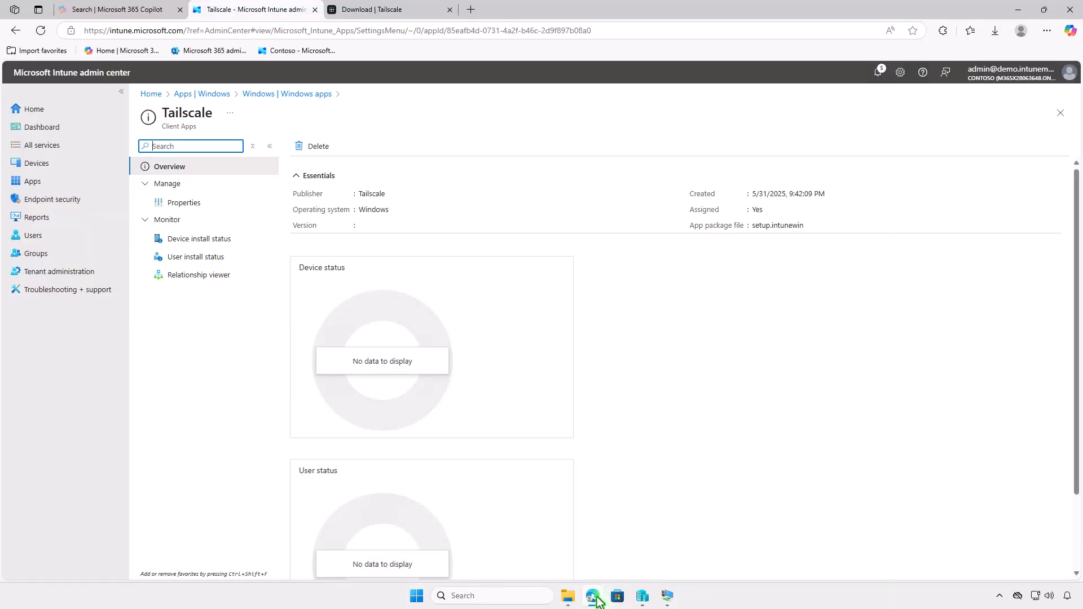
left_click(40, 30)
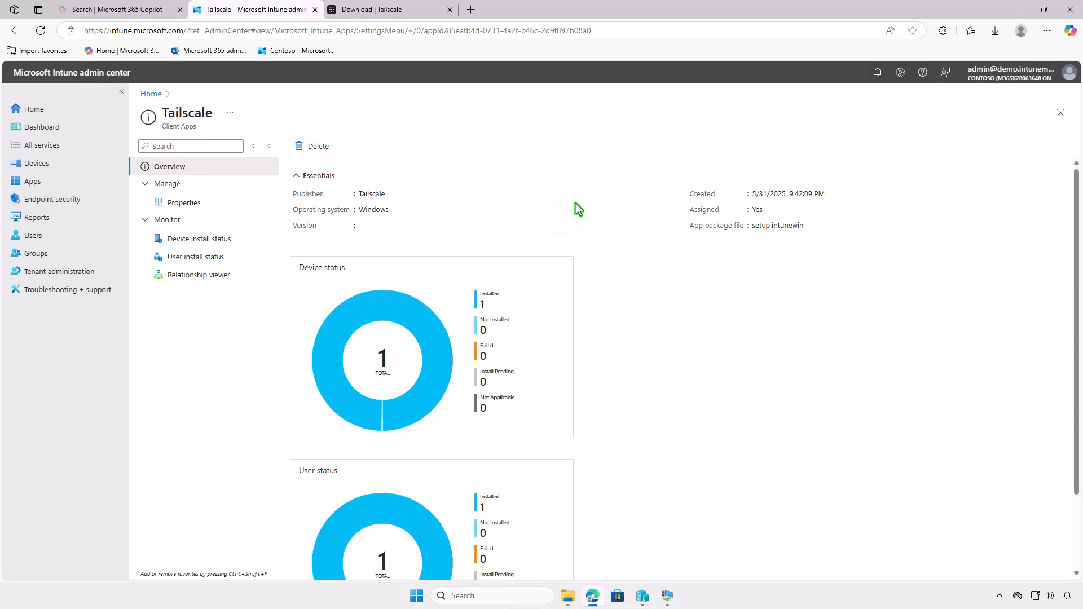
left_click(238, 240)
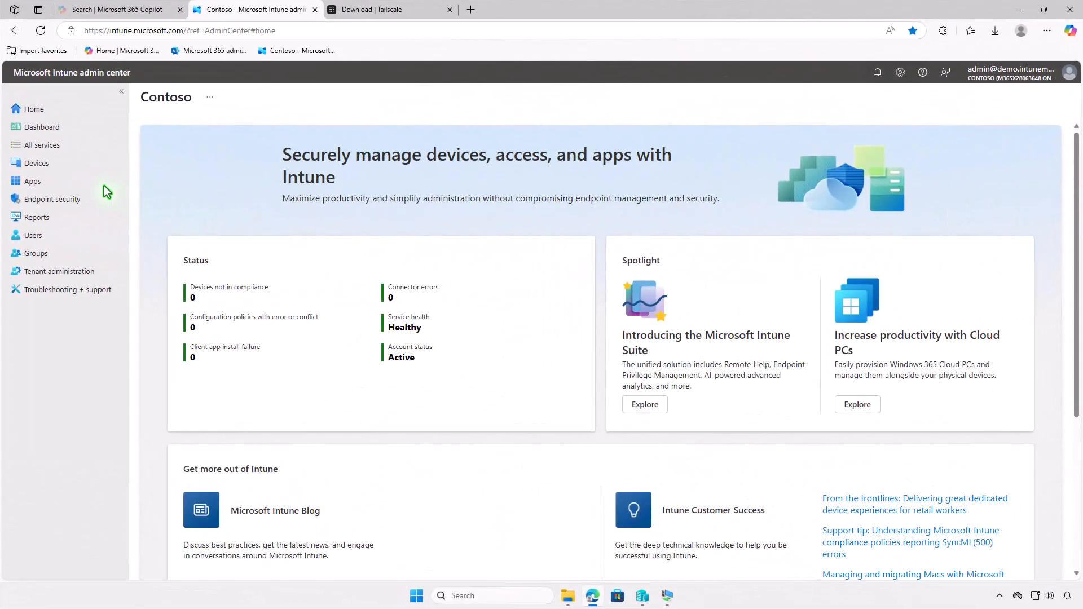
- Open the properties of the Tailscale app from the Windows apps in Intune
left_click(81, 181)
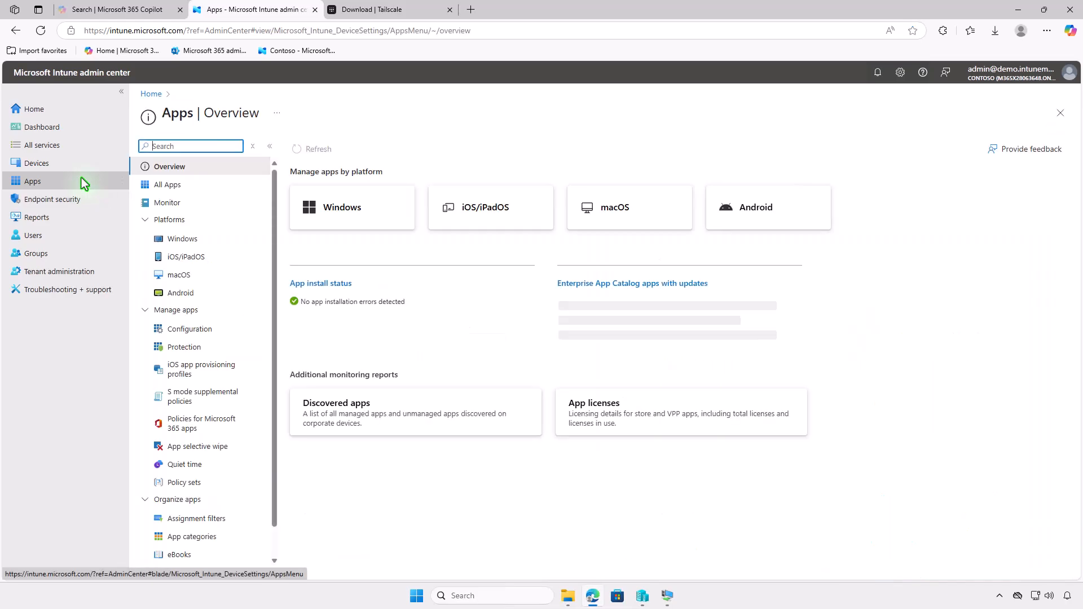
left_click(207, 240)
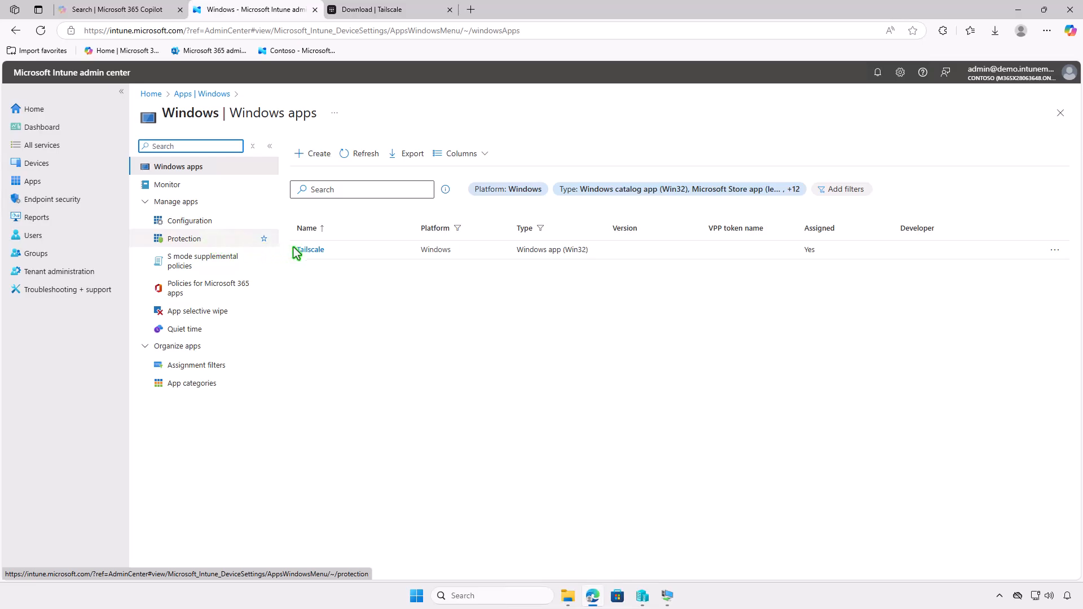
left_click(311, 250)
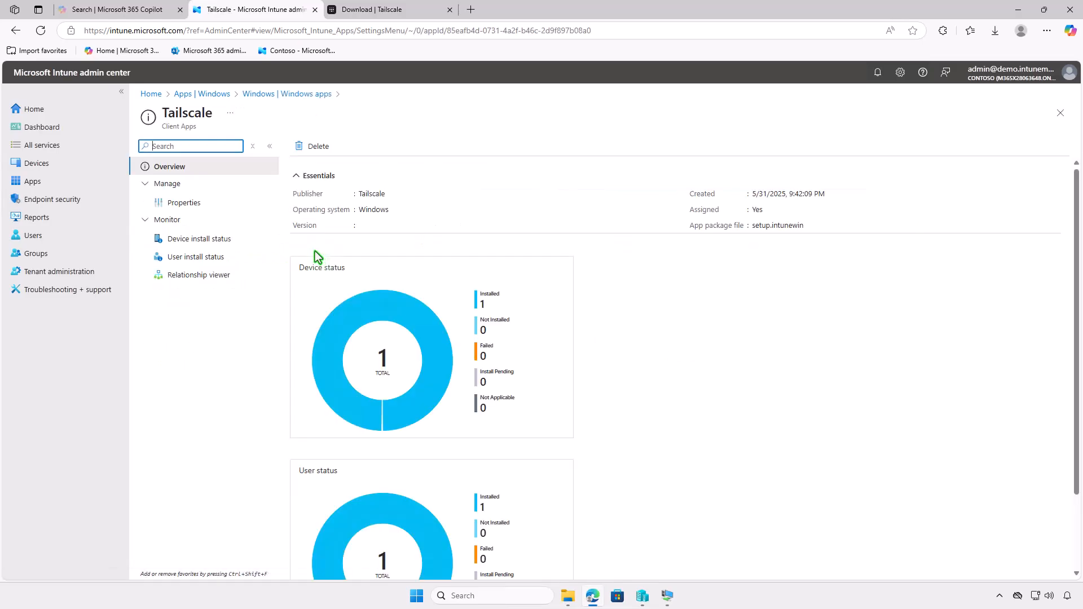
left_click(222, 202)
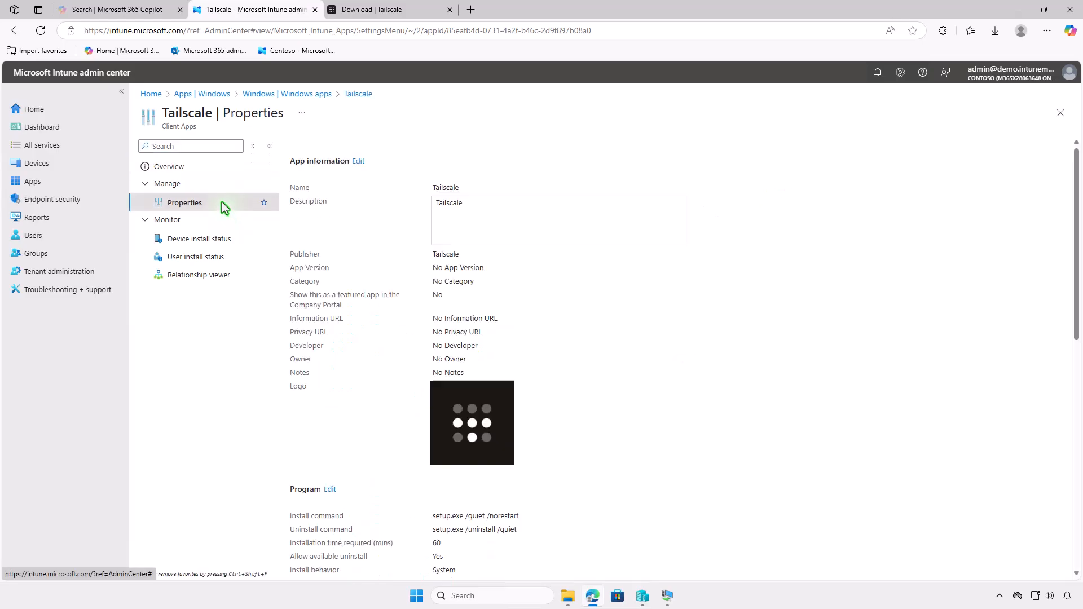
- Edit the Tailscale app's assignments and delete the required assignment for the Test_Devices group
scroll(383, 298, "down", 3)
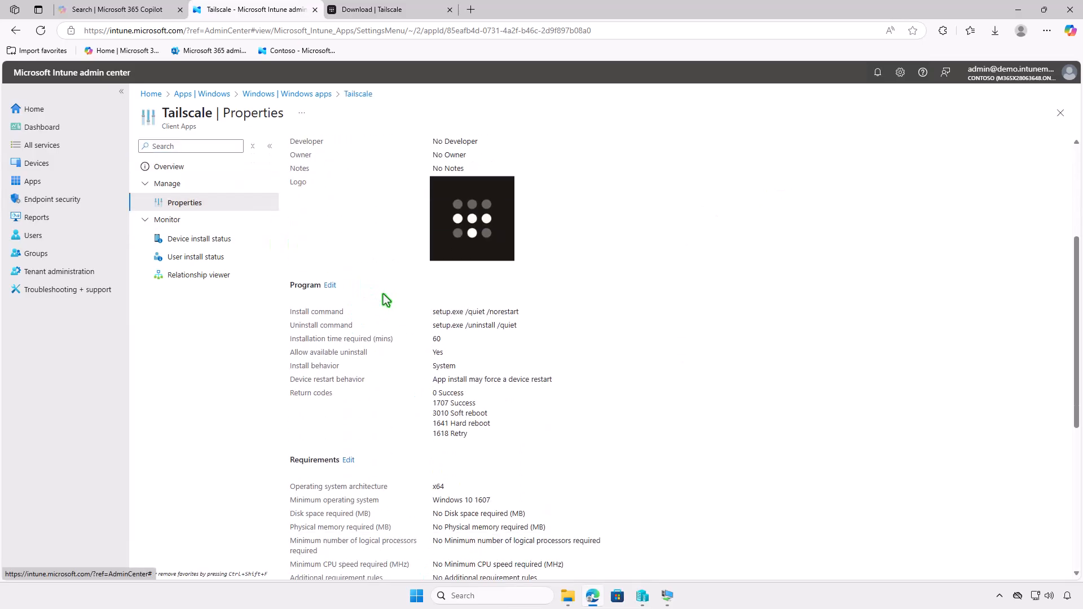
scroll(383, 294, "down", 5)
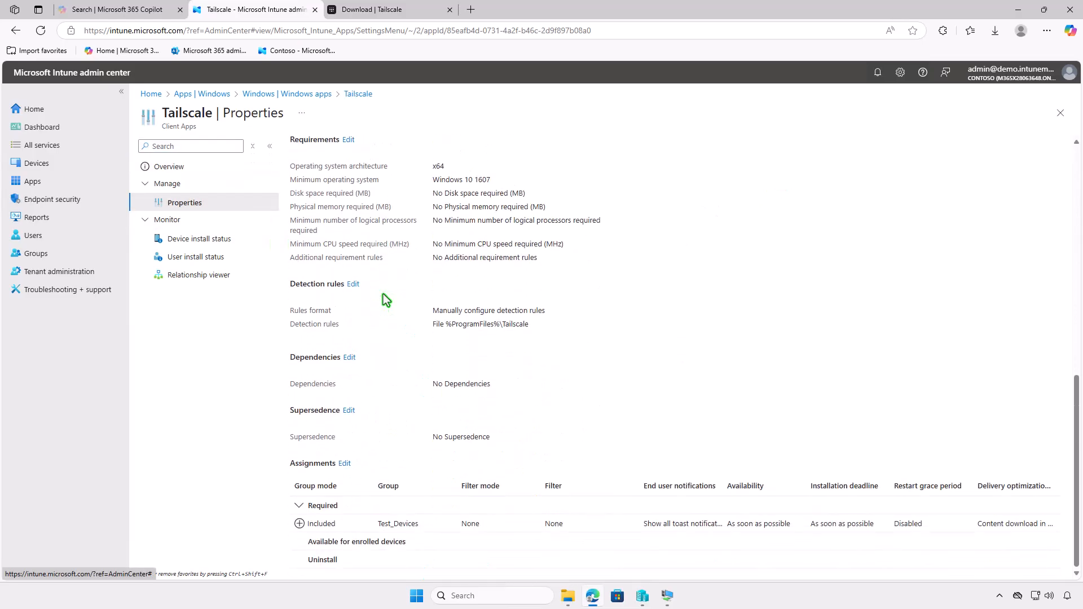
left_click(346, 464)
left_click(1060, 281)
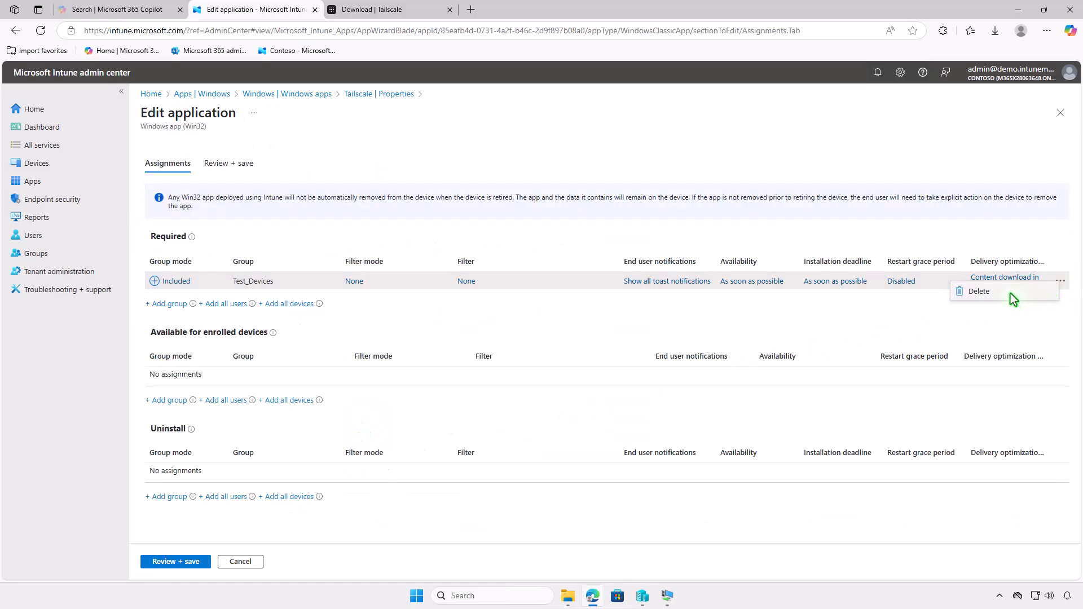
left_click(1014, 299)
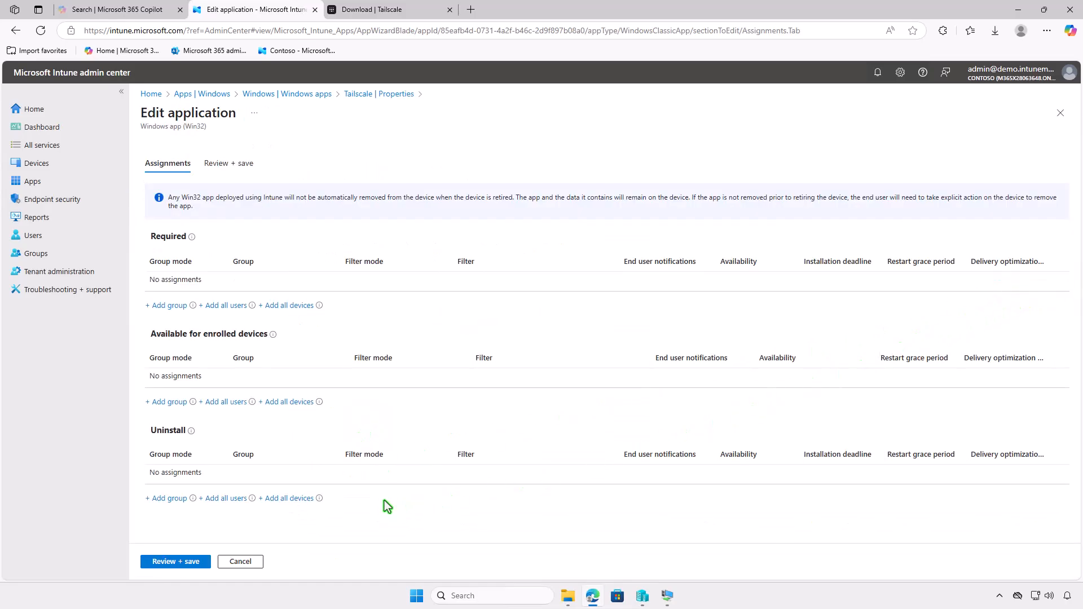
- Assign the Test_Devices group to uninstall the Tailscale app, and save the changed assignments
left_click(163, 499)
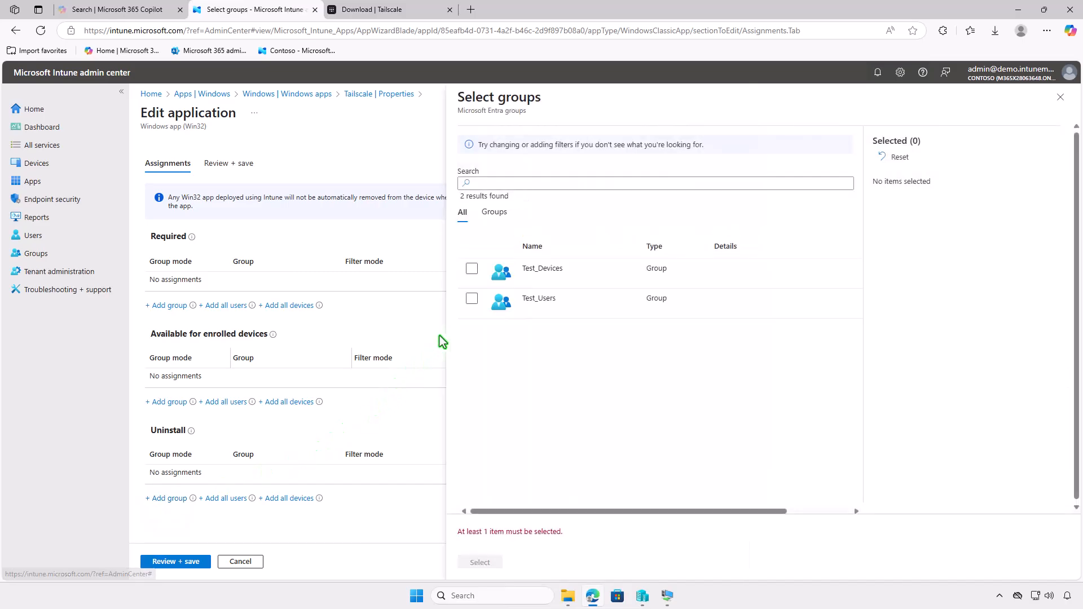
left_click(473, 270)
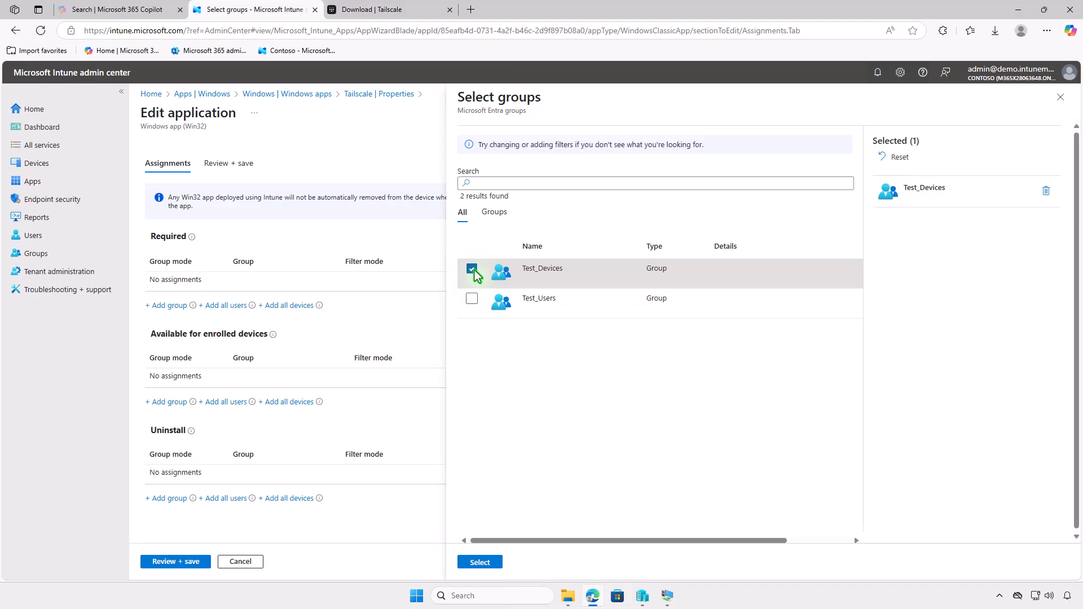
left_click(478, 562)
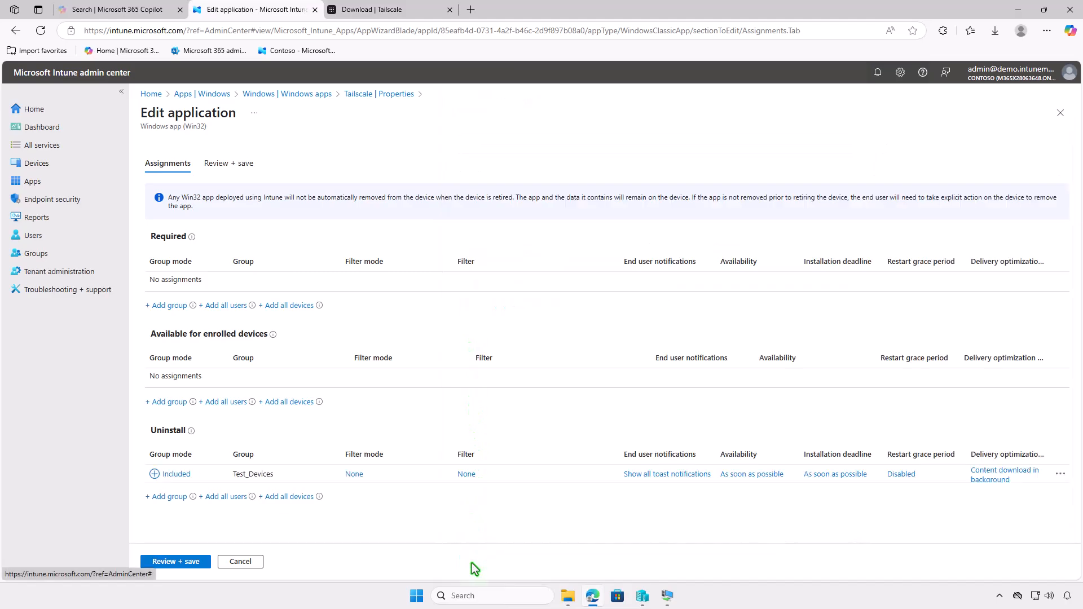
left_click(184, 563)
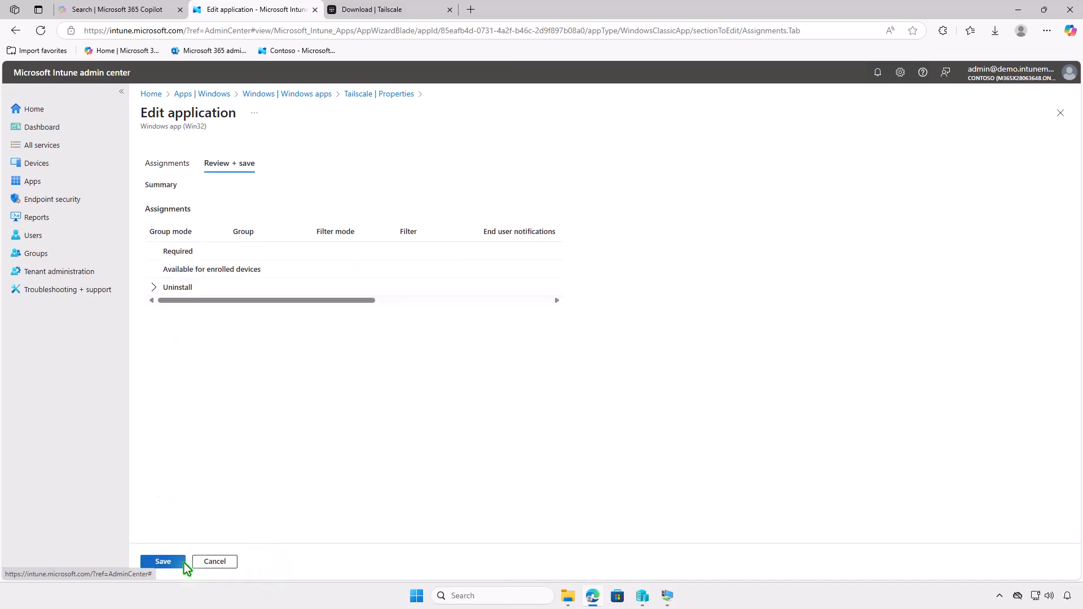
left_click(171, 562)
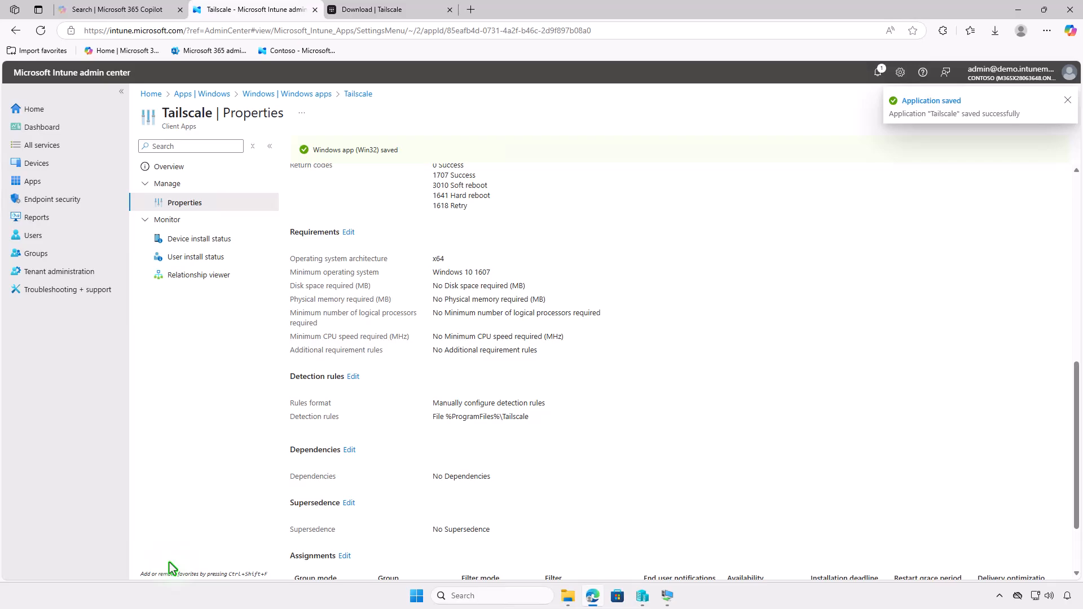
- Switch to the WIN10-CTL virtual machine, sync the device from the Company Portal settings, and open the Windows notifications
left_click(1017, 10)
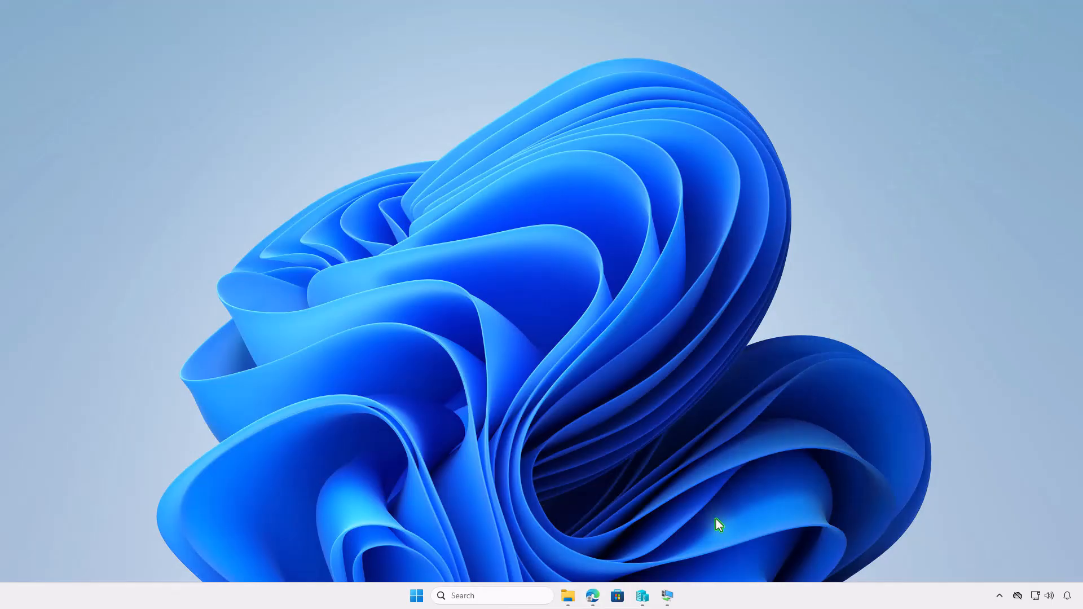
left_click(667, 596)
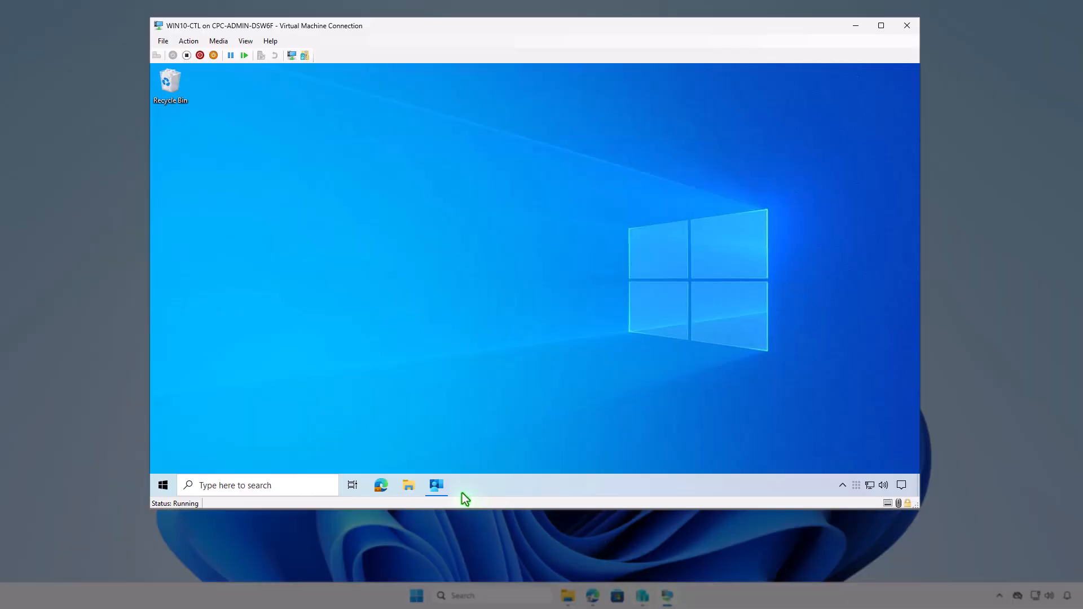
left_click(444, 487)
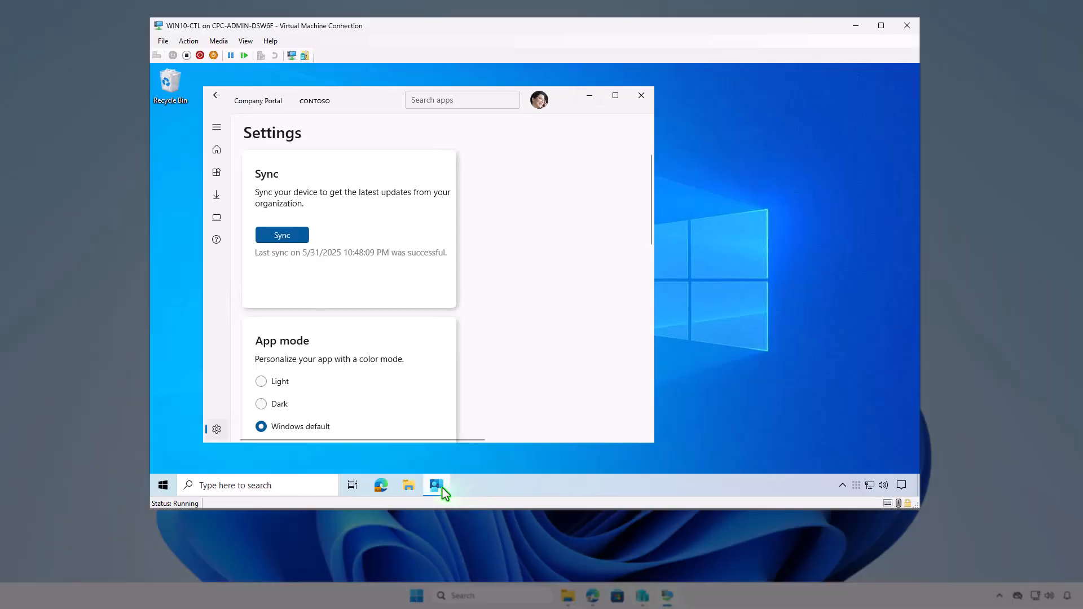
left_click(299, 237)
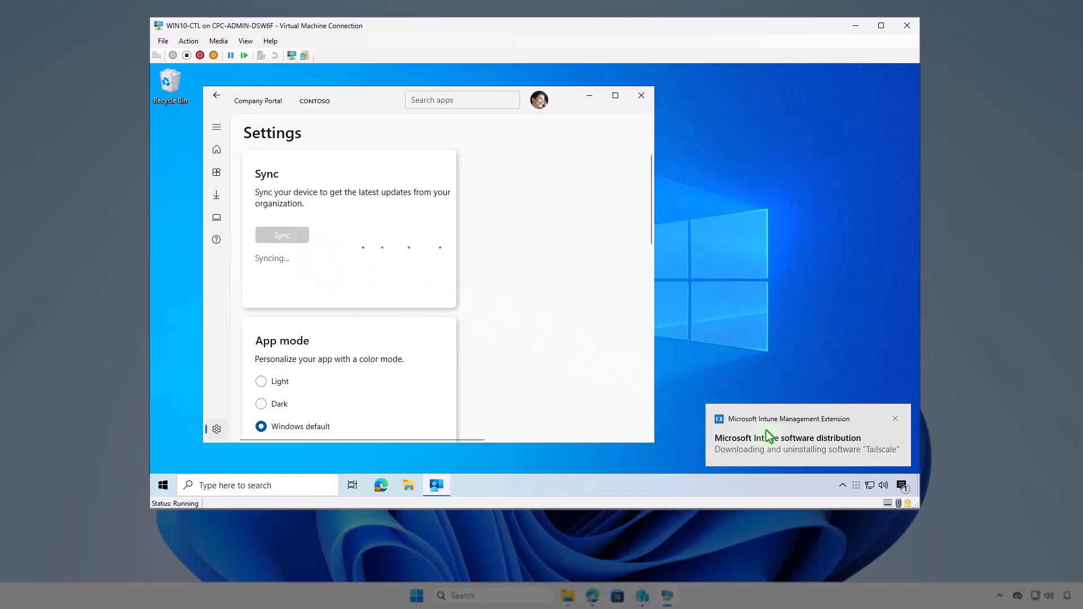
left_click(903, 488)
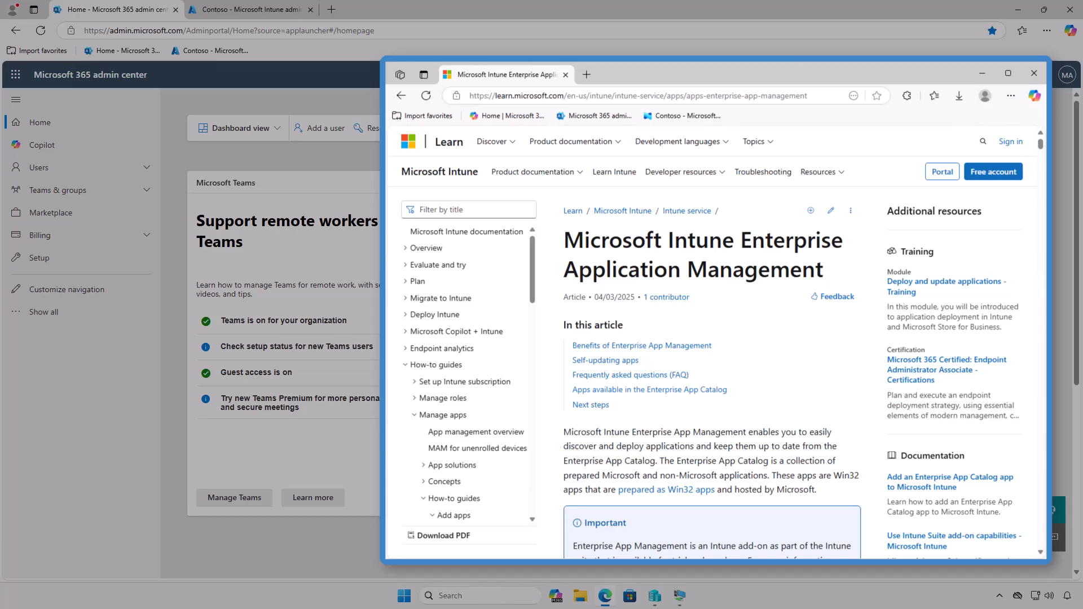
- Read the Enterprise Application Management article's add-on licensing note, benefits, and prefilled installation details
scroll(711, 338, "down", 4)
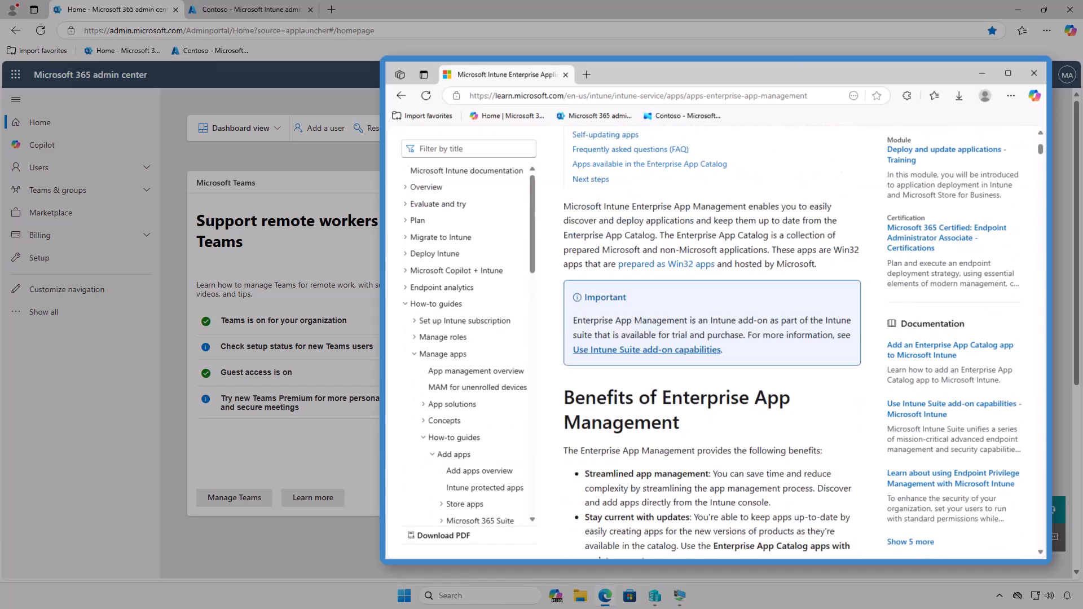
scroll(713, 341, "down", 3)
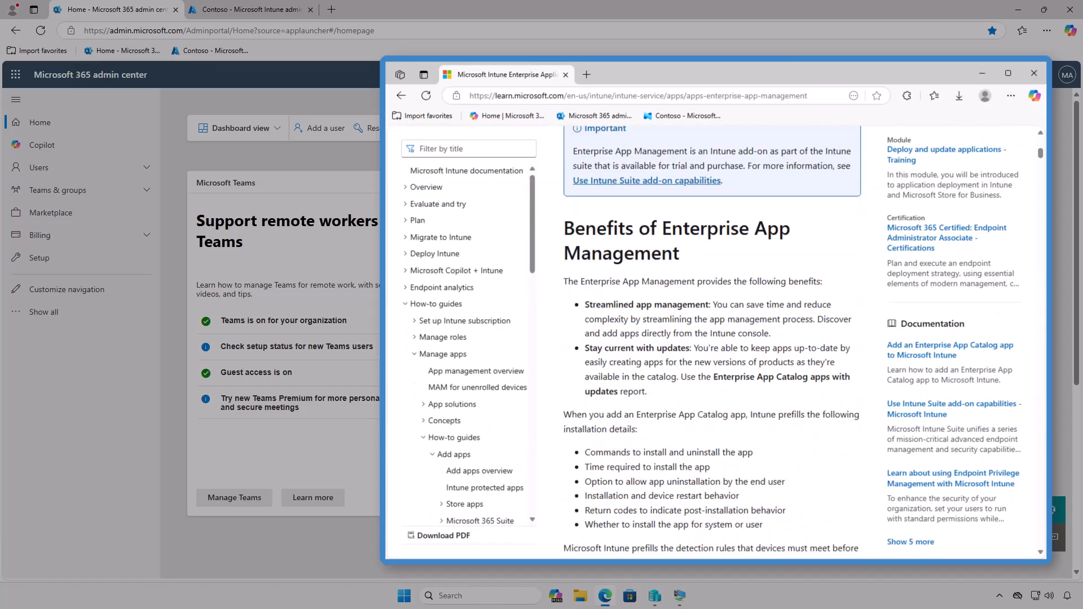
scroll(710, 338, "down", 8)
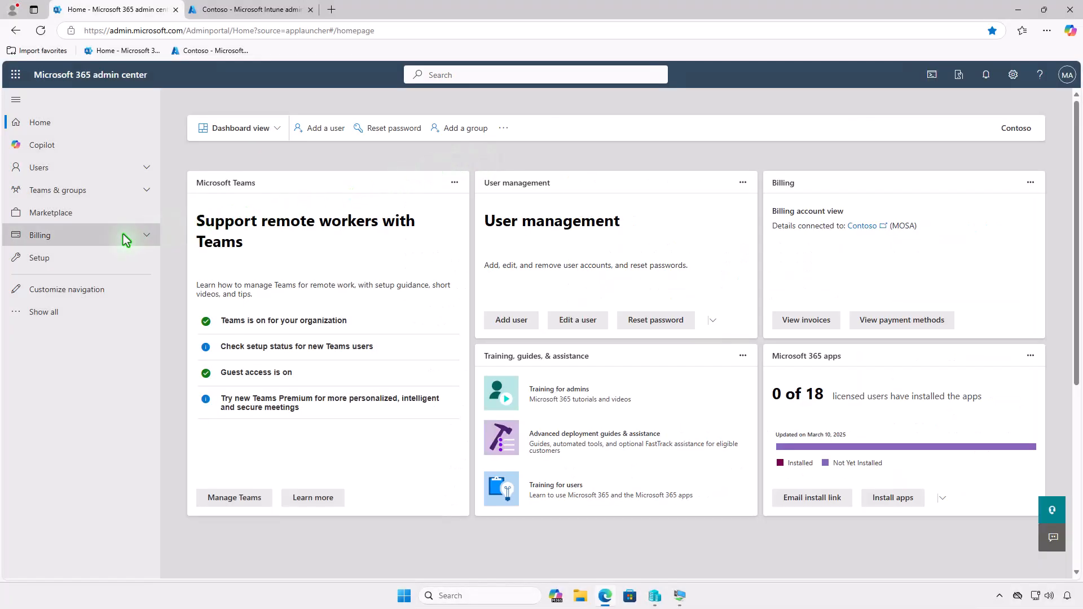
- Open the billing licenses in the Microsoft 365 admin center and check the Microsoft Intune Suite subscription
left_click(125, 236)
left_click(107, 275)
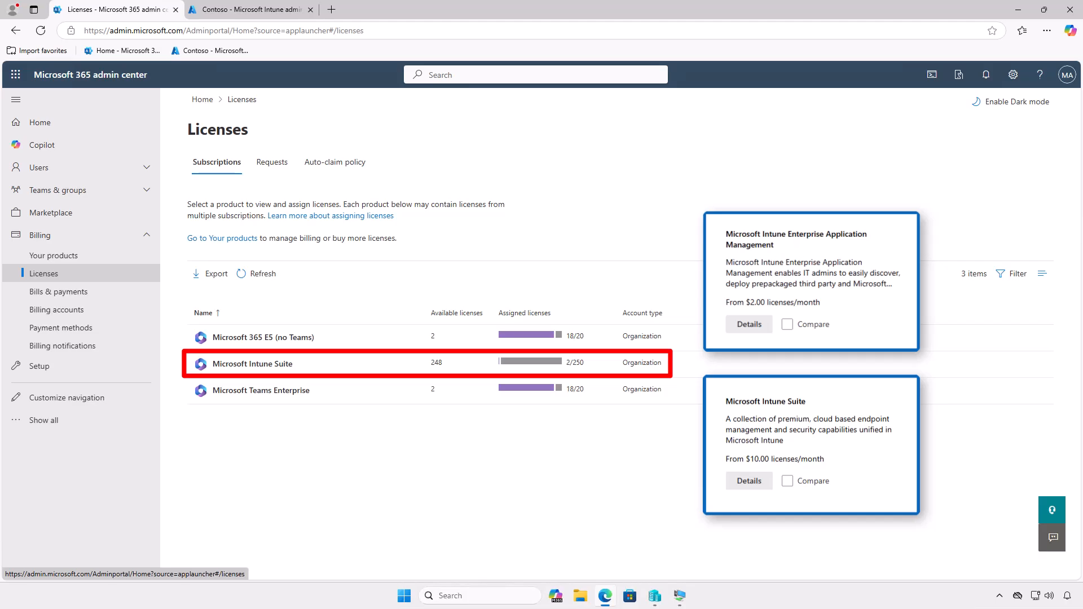
left_click(362, 361)
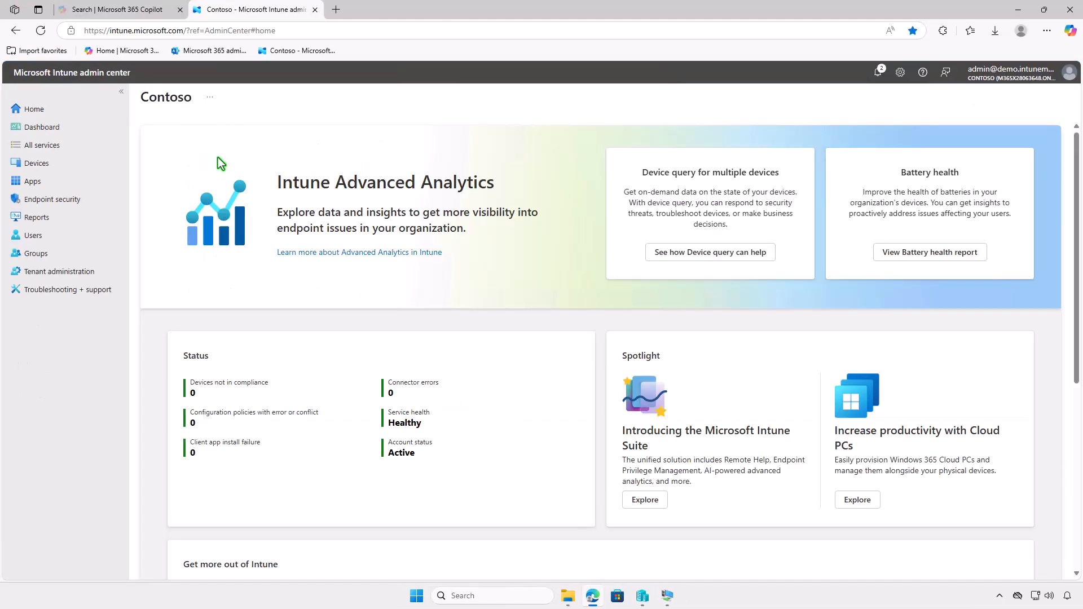
- Start creating a Windows app in the Intune admin center with the app type Enterprise App Catalog app
left_click(79, 181)
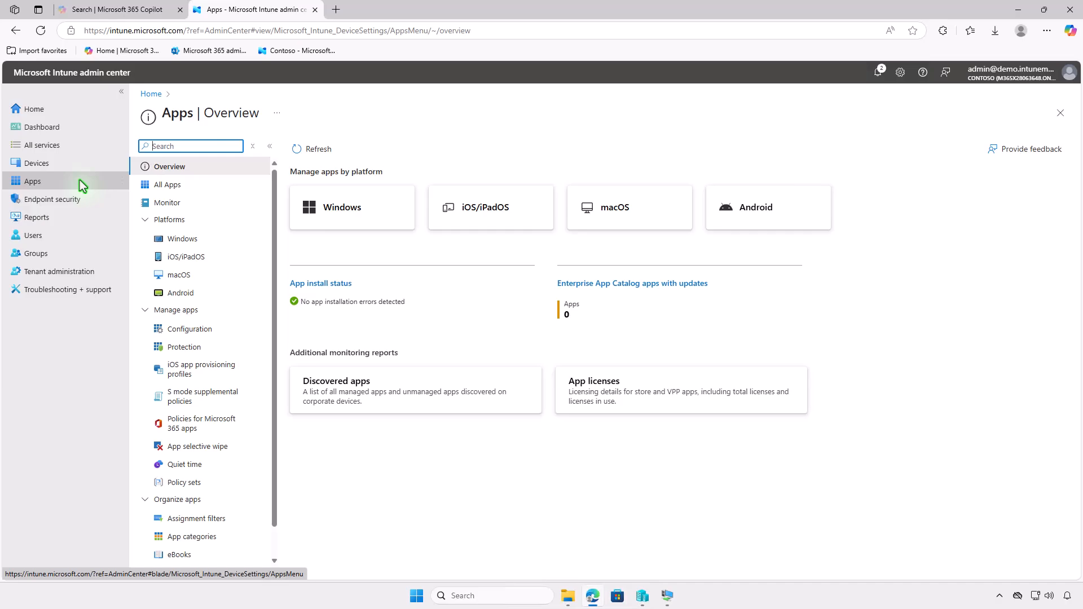
left_click(199, 239)
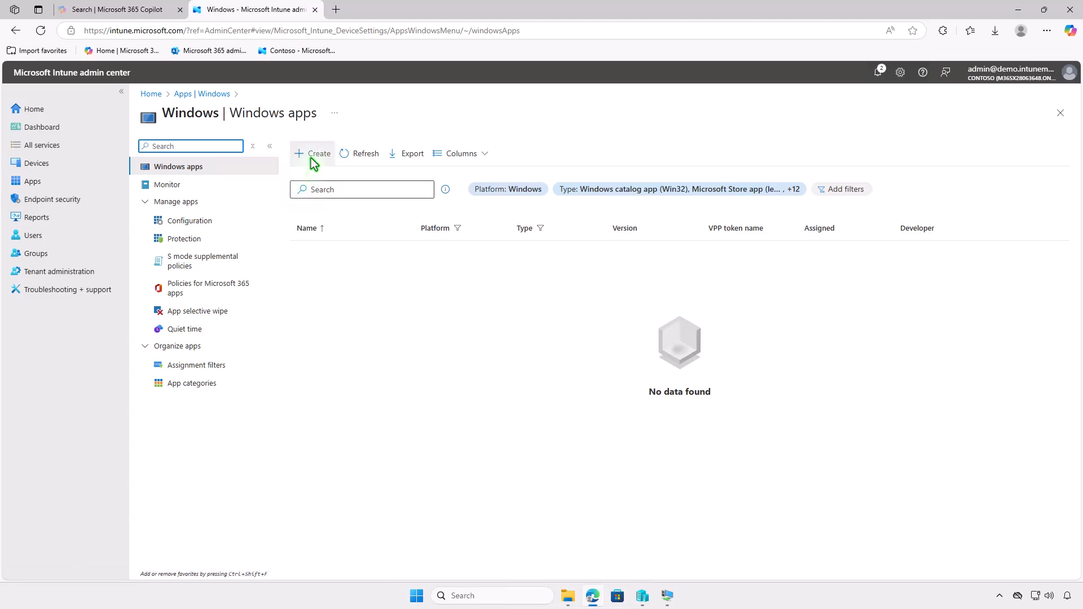
left_click(312, 156)
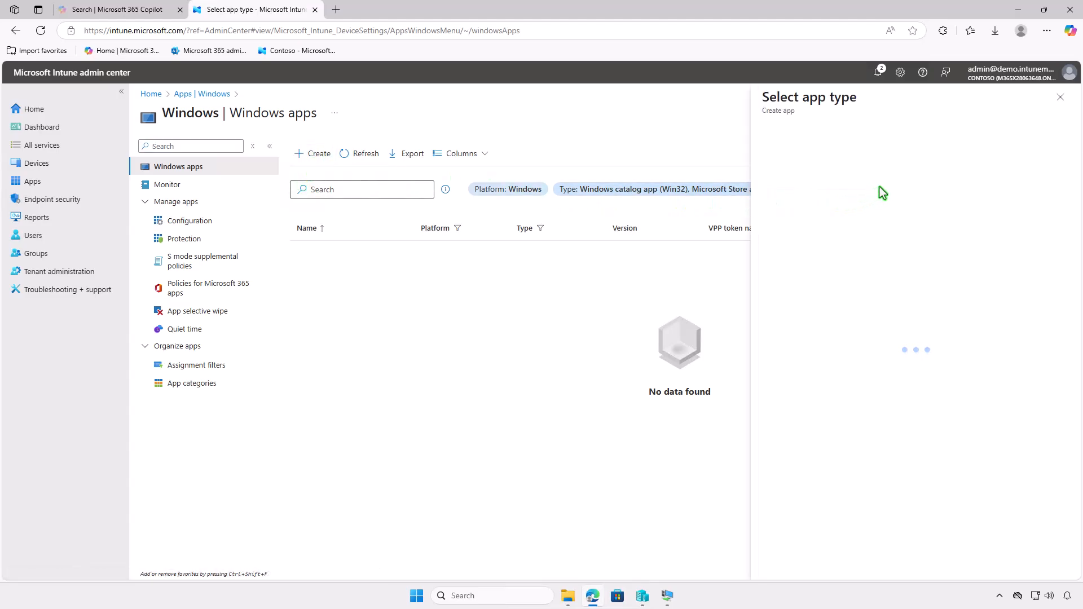
left_click(903, 150)
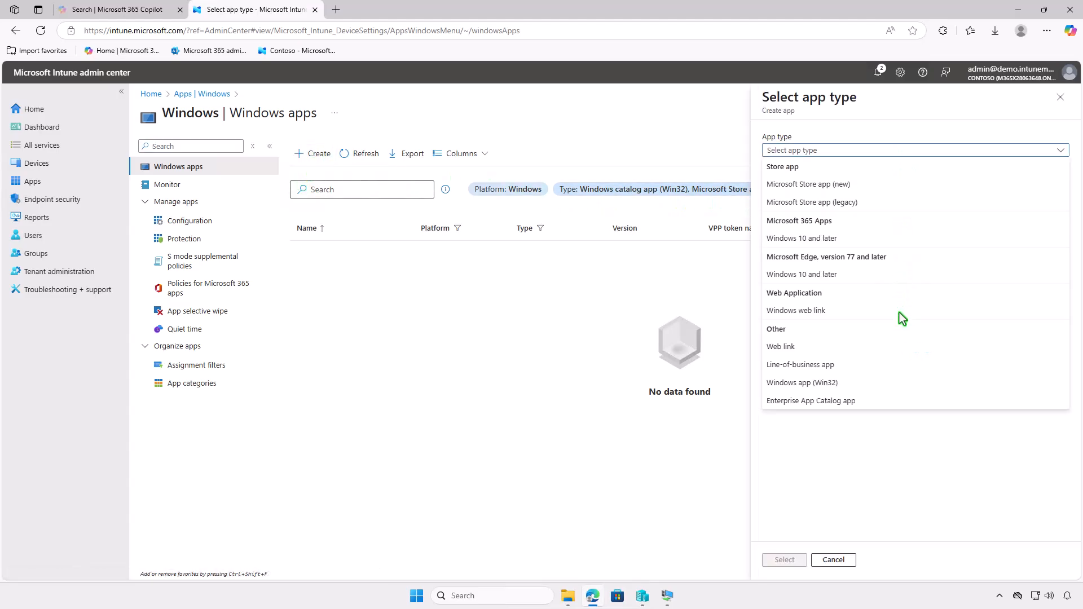
left_click(882, 402)
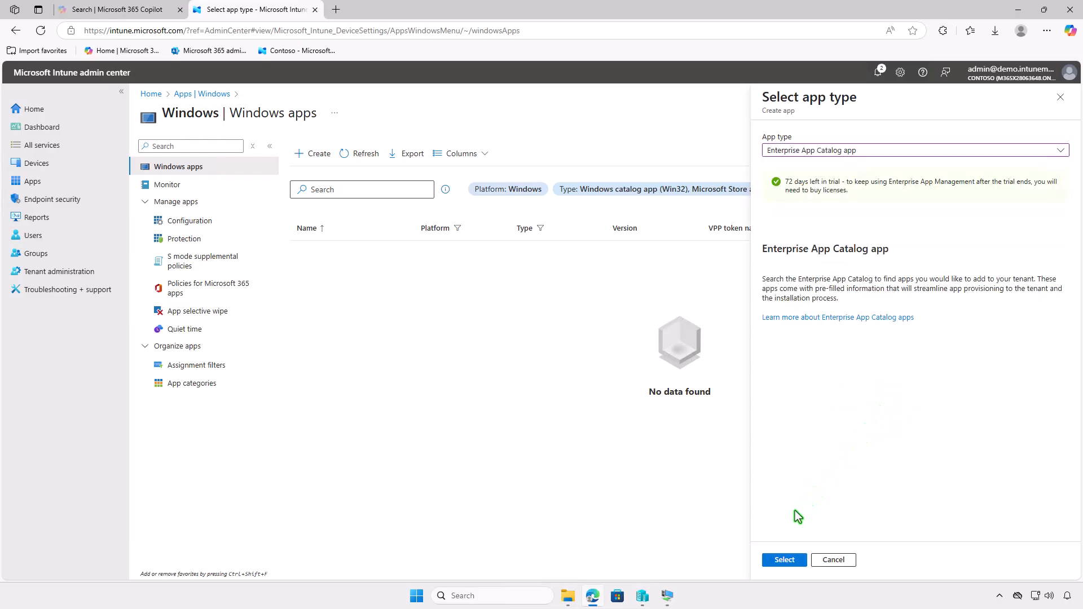
left_click(786, 561)
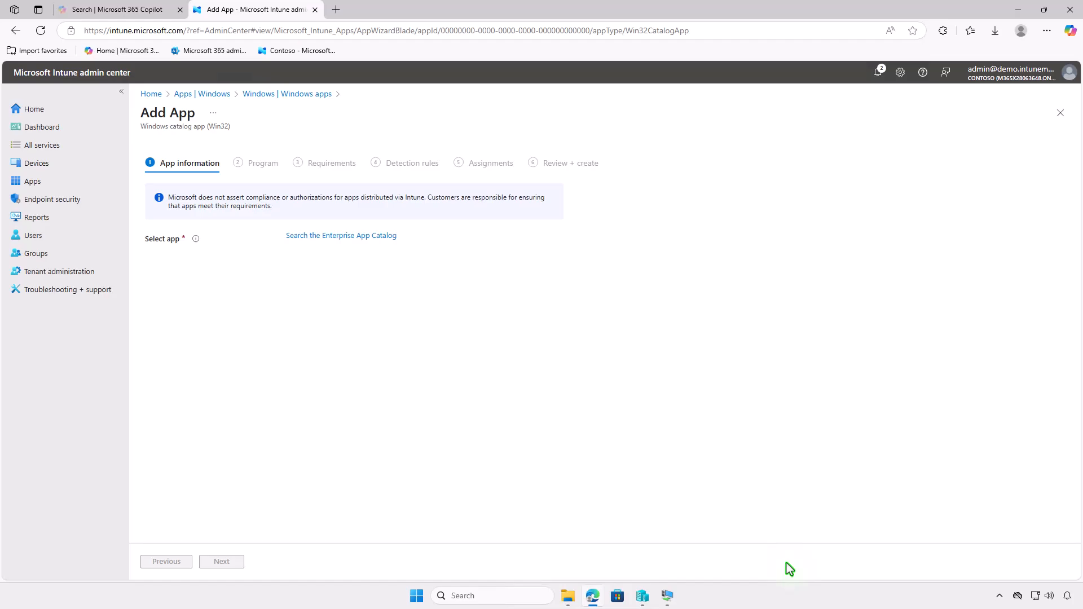
- Search the Enterprise App Catalog for Tailscale and select its Tailscale (x64) package, en-US, version 1.84.0
left_click(381, 237)
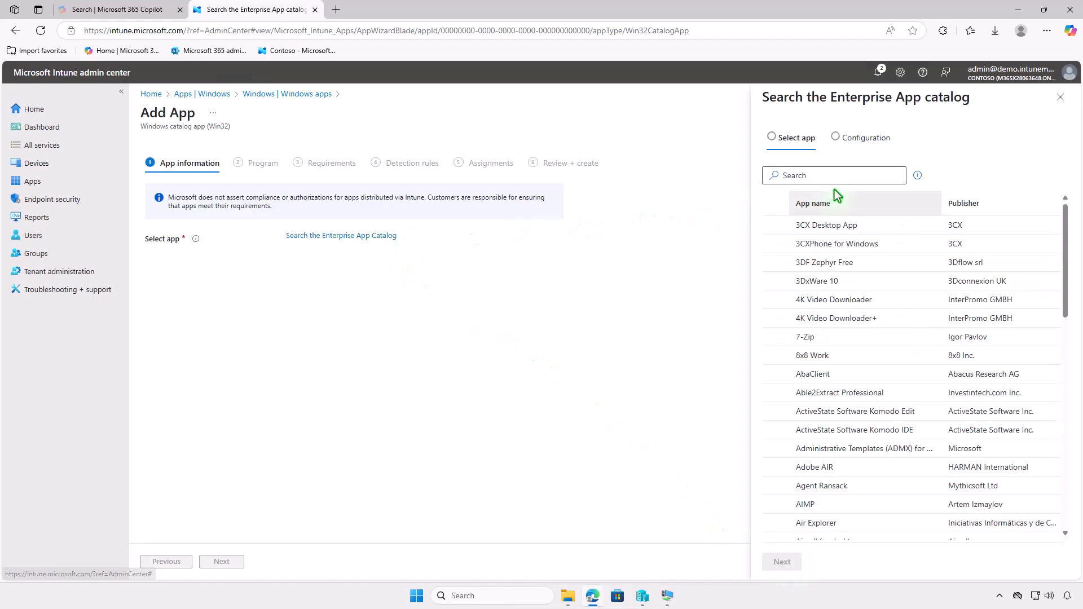
left_click(849, 178)
type("Tailscale")
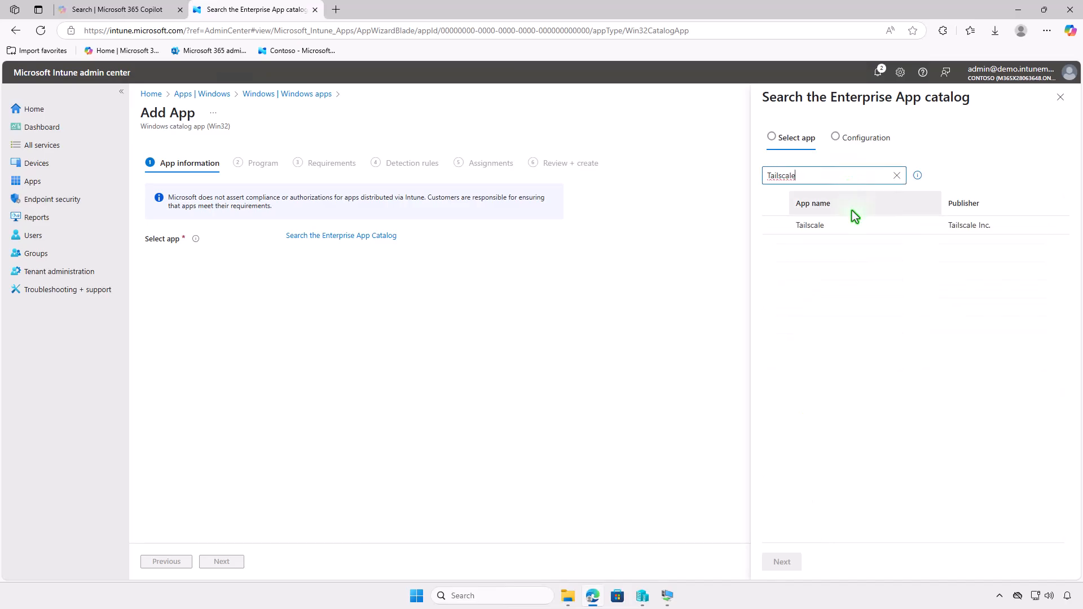
left_click(854, 226)
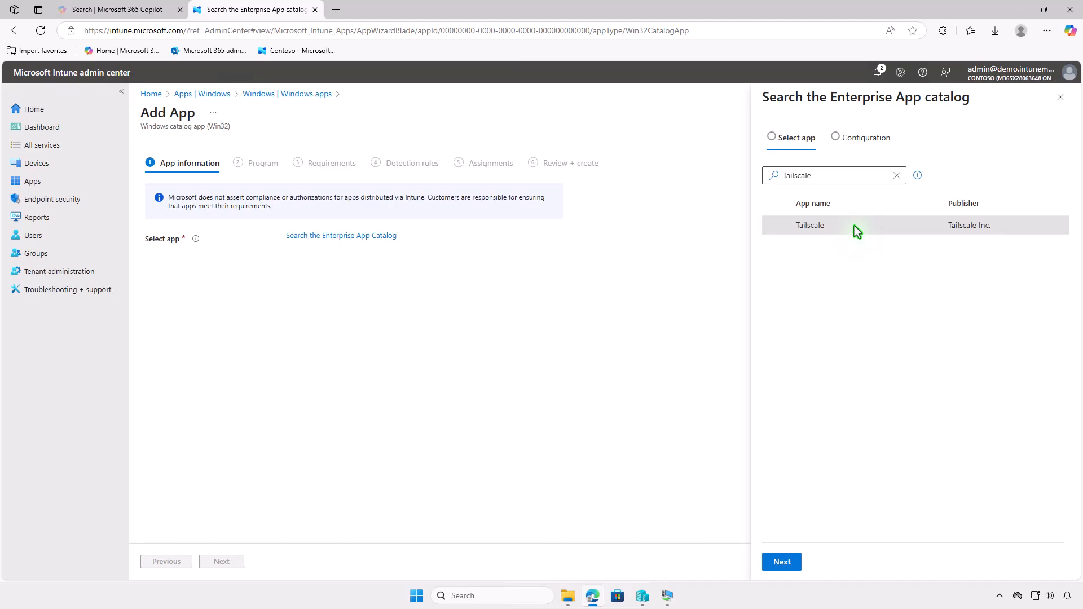
left_click(792, 562)
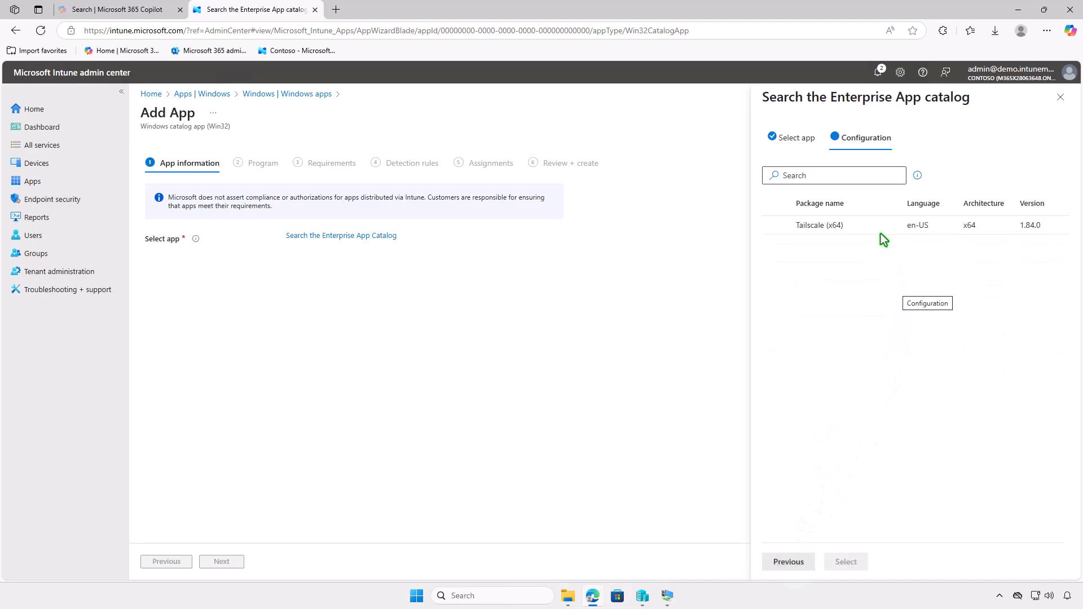
left_click(879, 228)
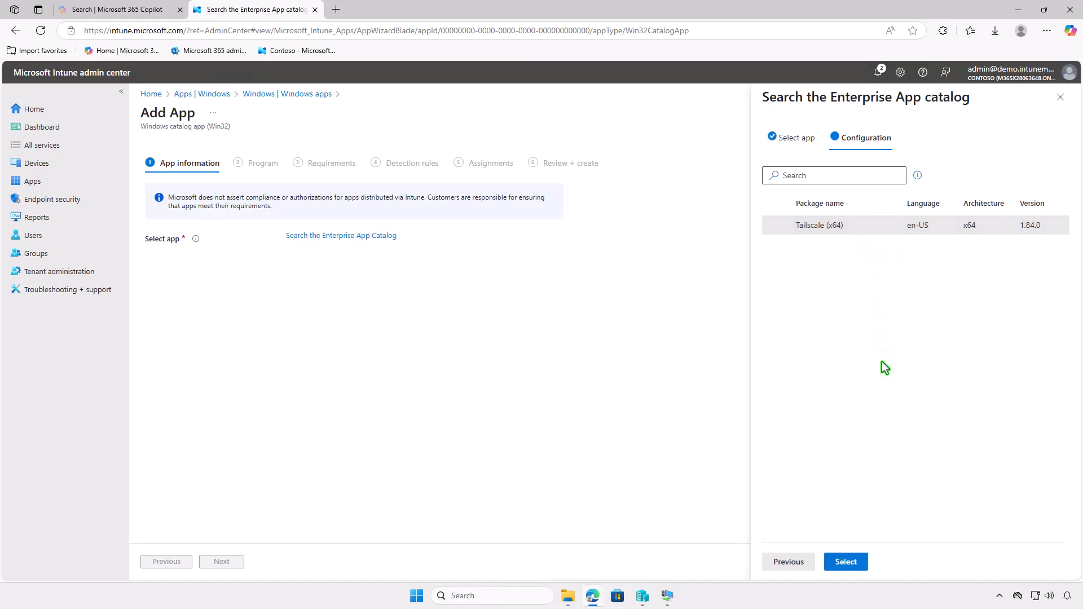
left_click(859, 564)
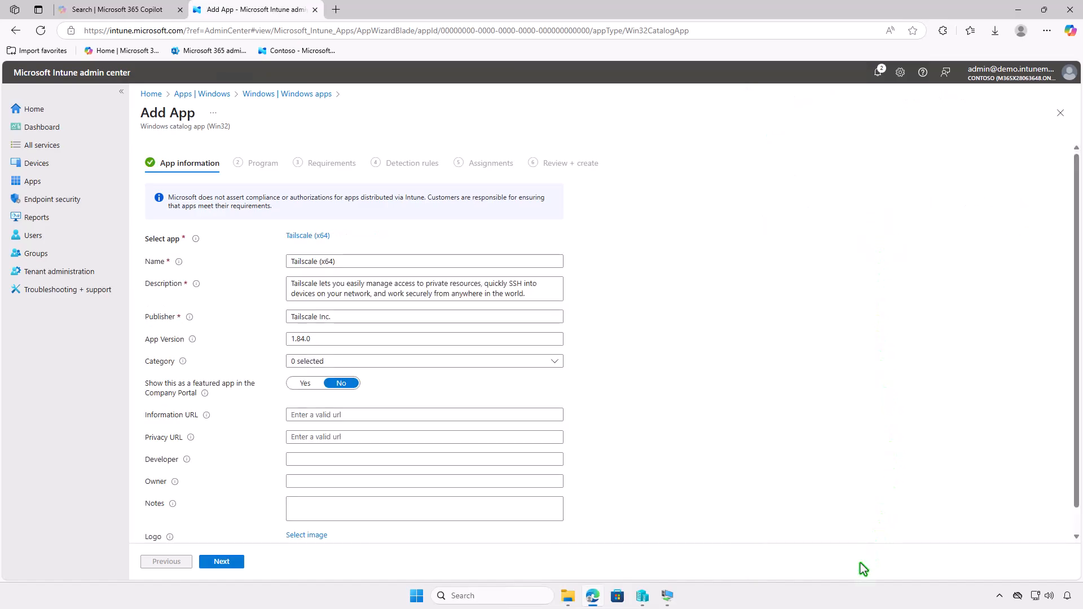
- Upload Rdoemci7_400x400.jpg from Downloads as the logo of the Tailscale (x64) app
scroll(618, 498, "down", 1)
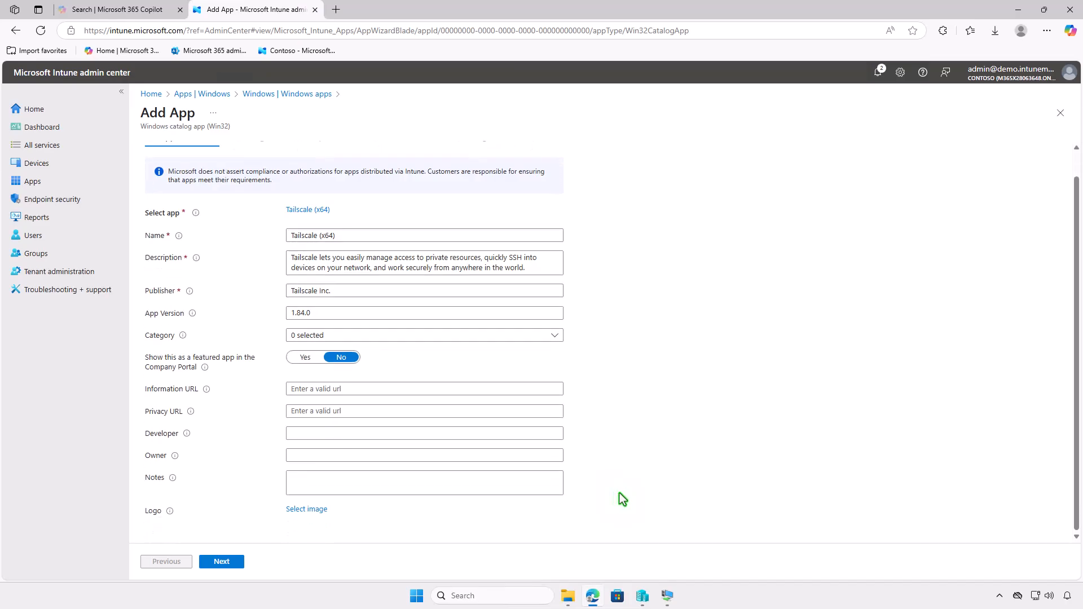
left_click(315, 511)
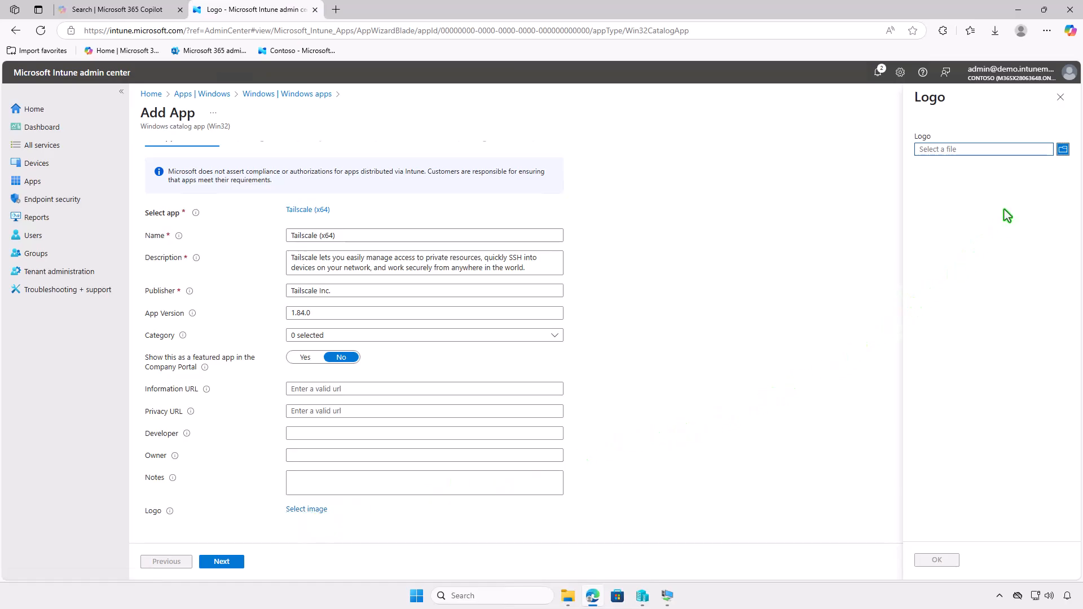
left_click(1012, 150)
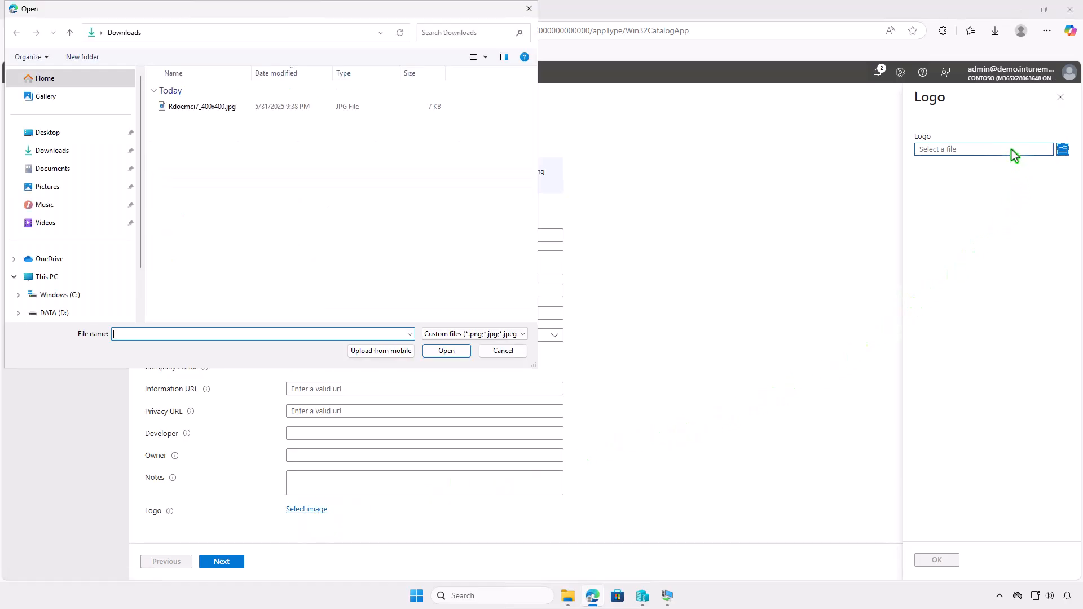
left_click(234, 108)
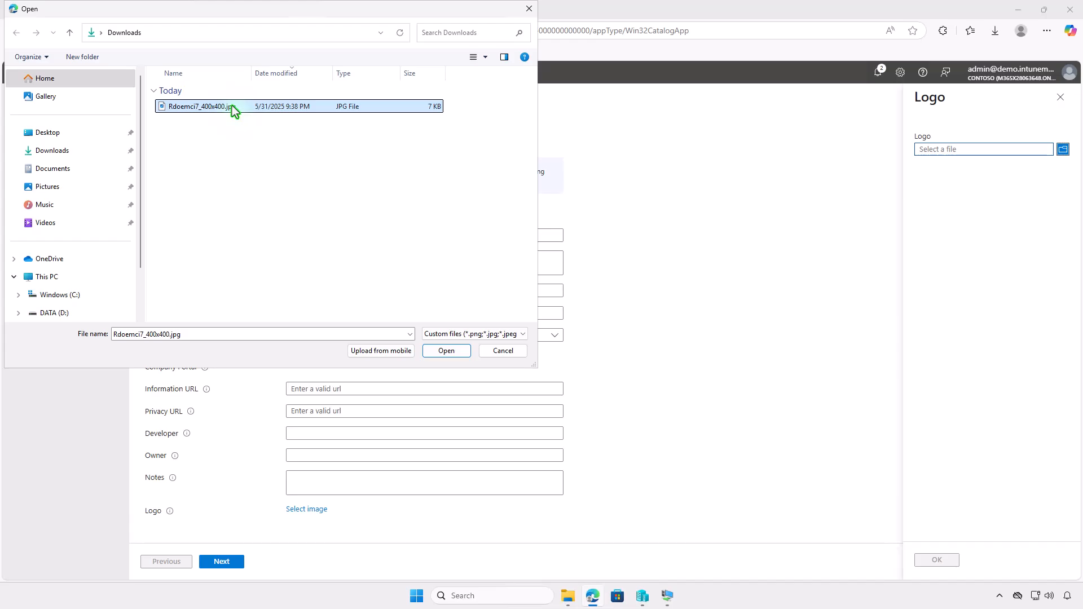
left_click(446, 351)
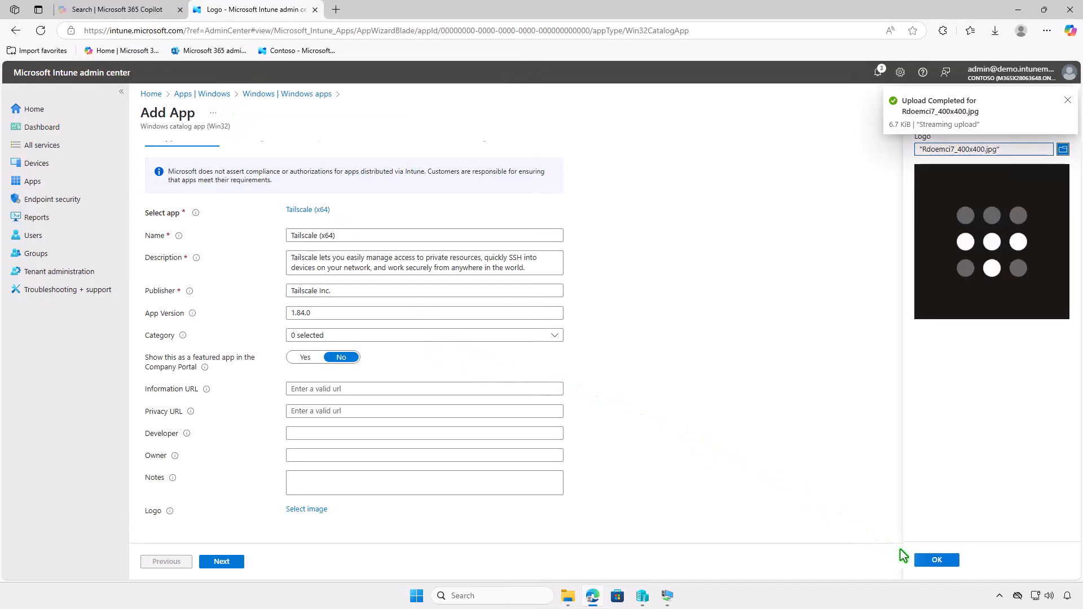
left_click(933, 563)
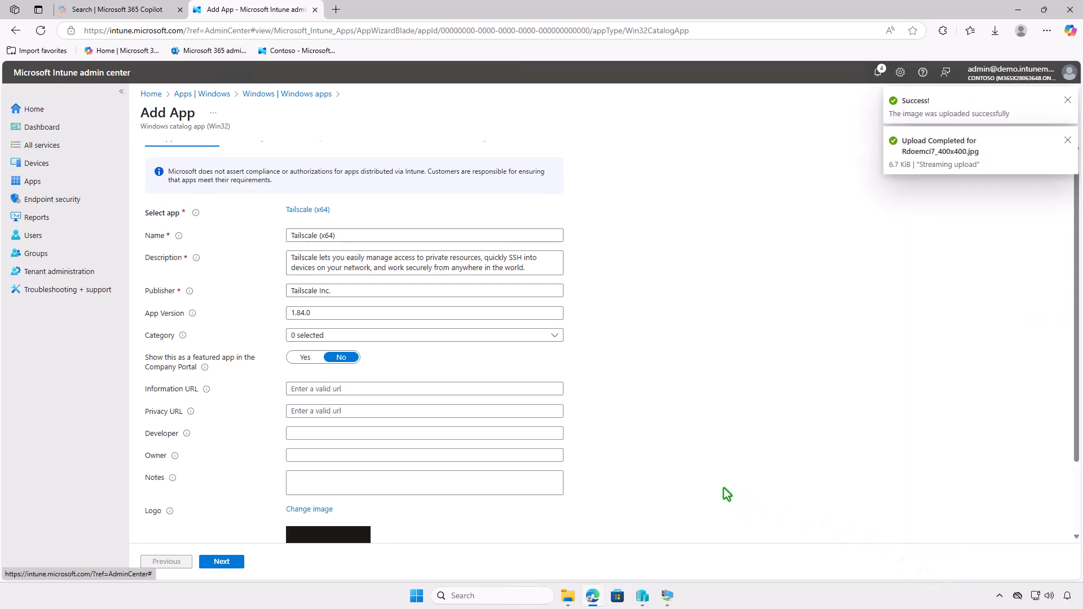
- Accept the prefilled app information, program, requirements, and detection rules, and proceed to the app's assignments
scroll(720, 494, "down", 3)
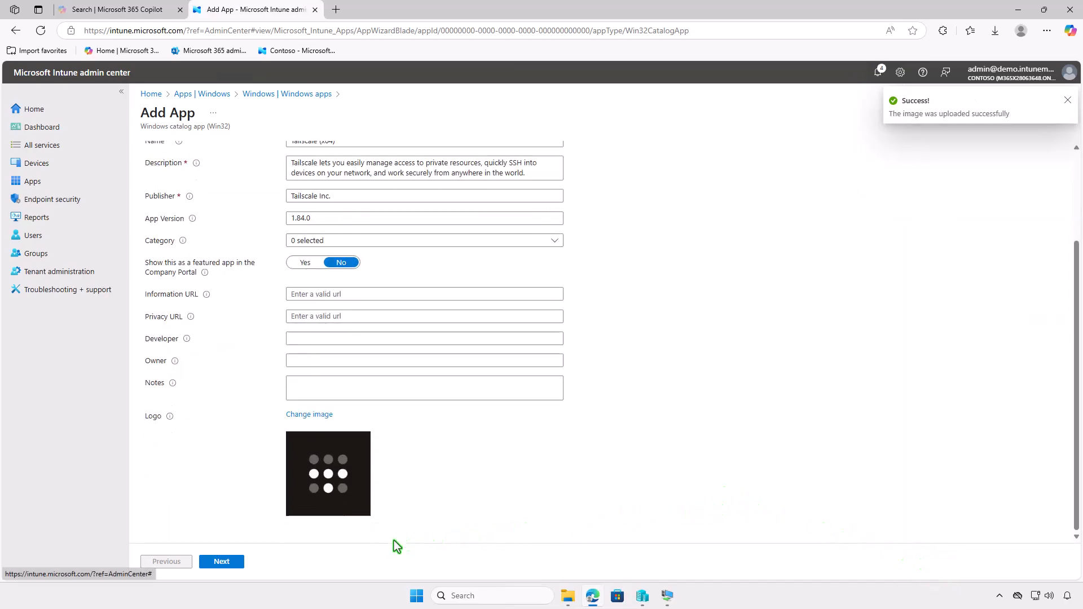
left_click(236, 563)
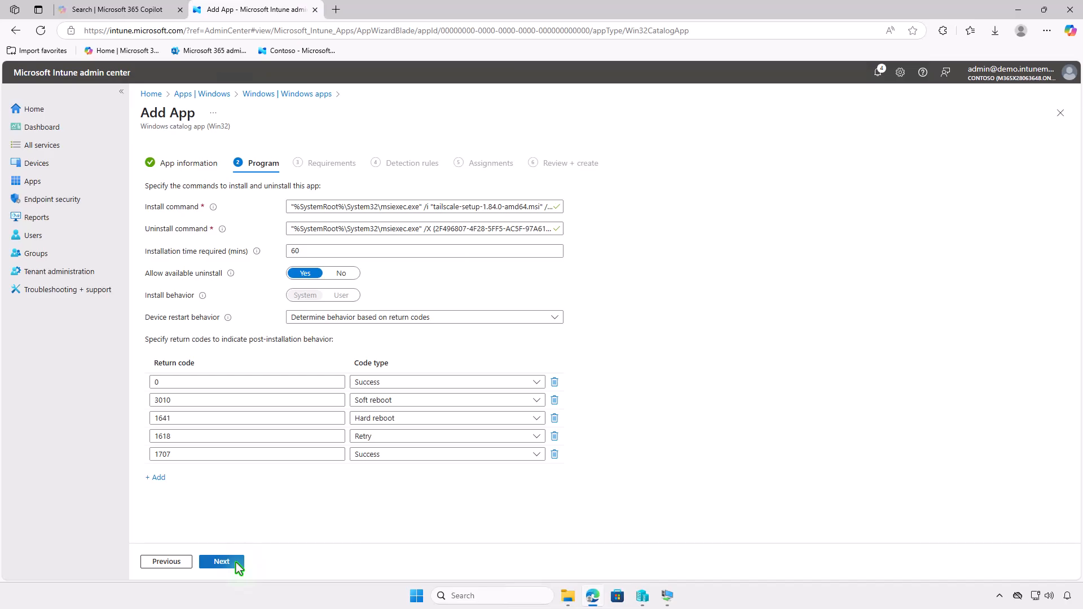
left_click(236, 563)
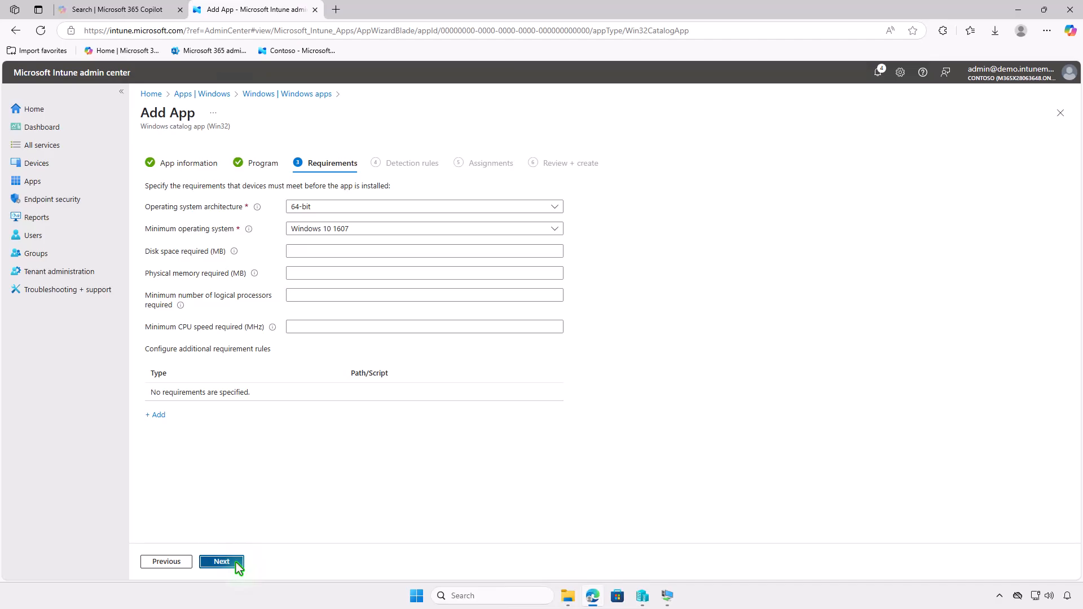
left_click(236, 563)
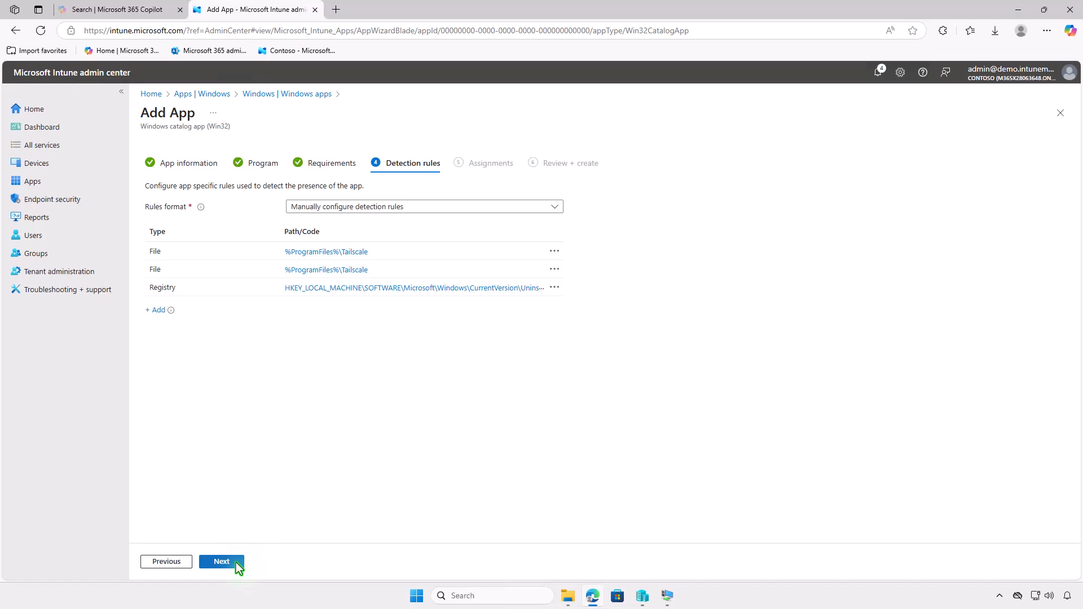
left_click(236, 563)
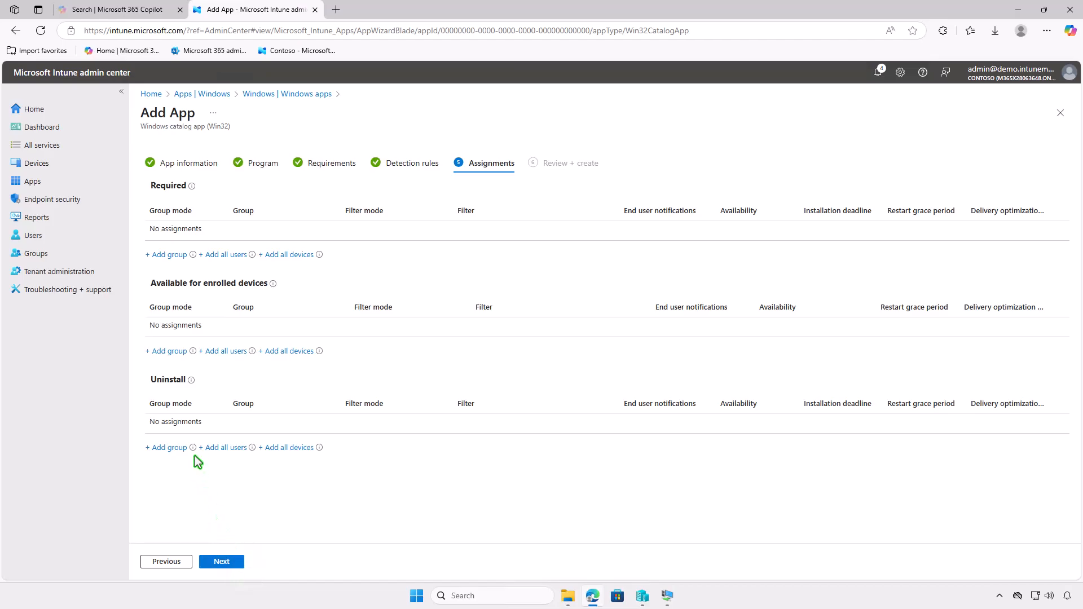
- Make Tailscale (x64) available for enrolled devices to the Test_Users group, and add the app
left_click(169, 352)
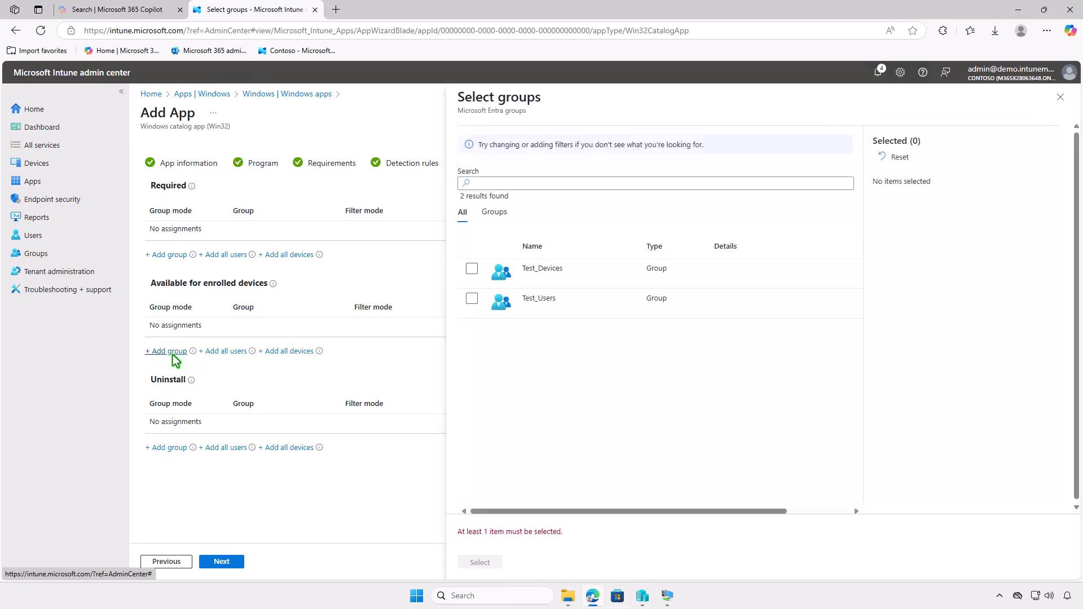
left_click(472, 298)
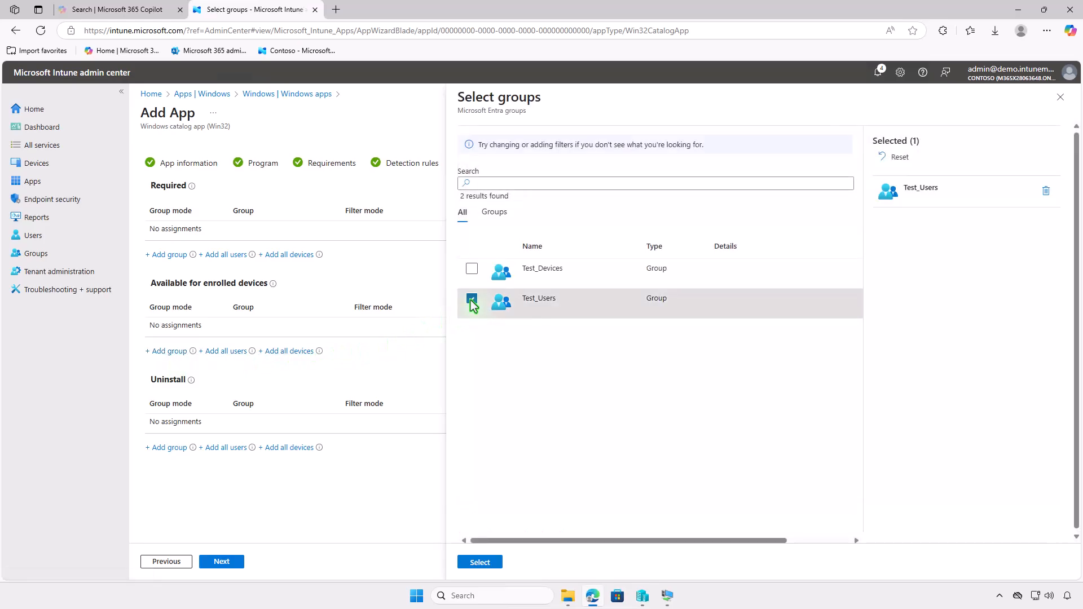
left_click(488, 563)
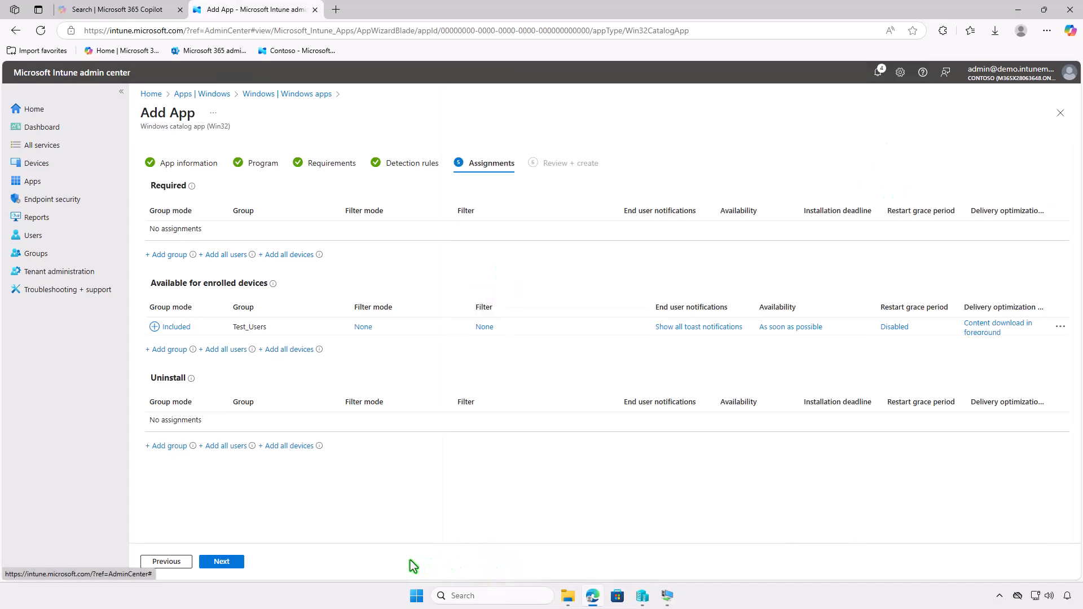
left_click(233, 562)
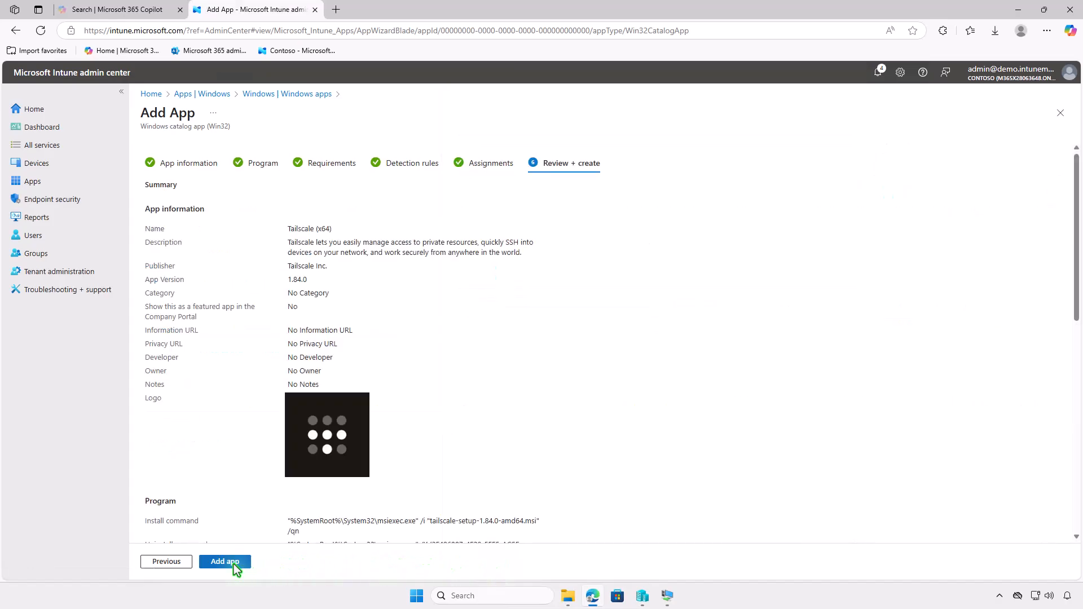
left_click(234, 563)
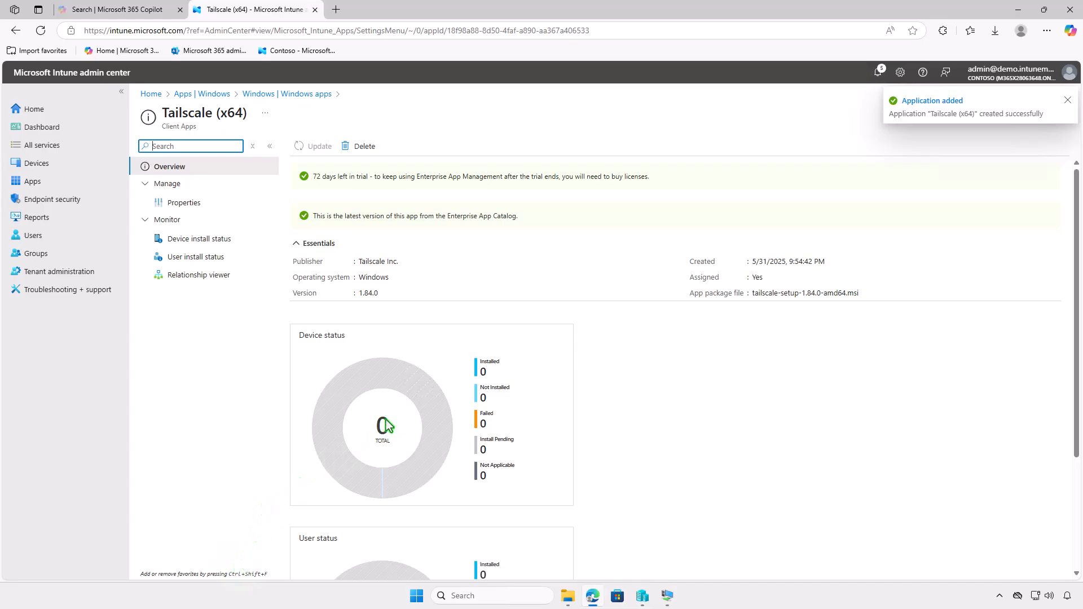
- Switch to the WIN10-CTL virtual machine, install Tailscale (x64) from Company Portal, and check the installation notifications
left_click(1016, 10)
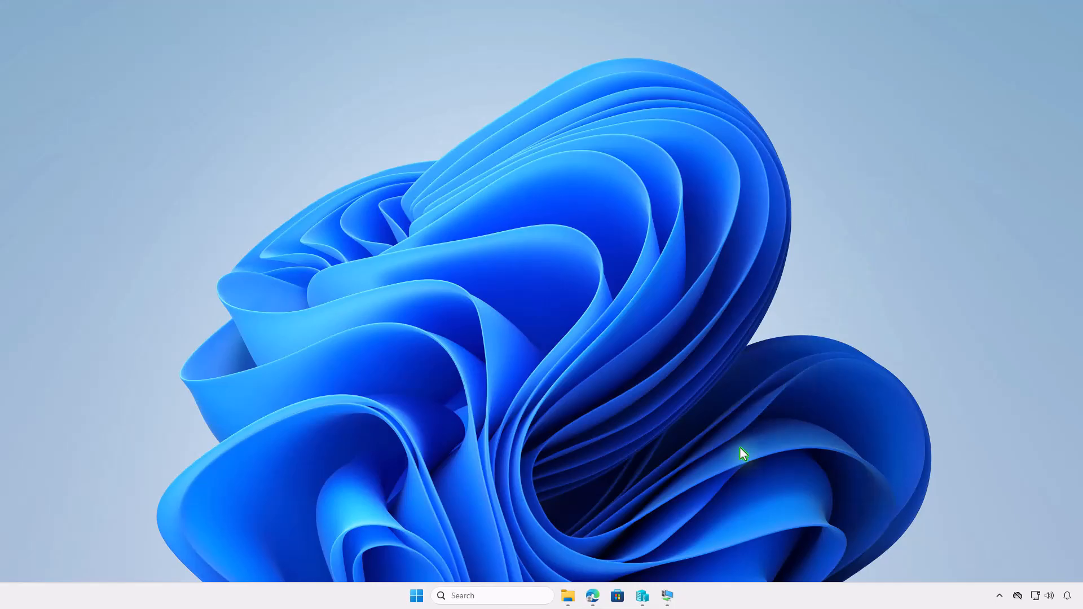
left_click(667, 595)
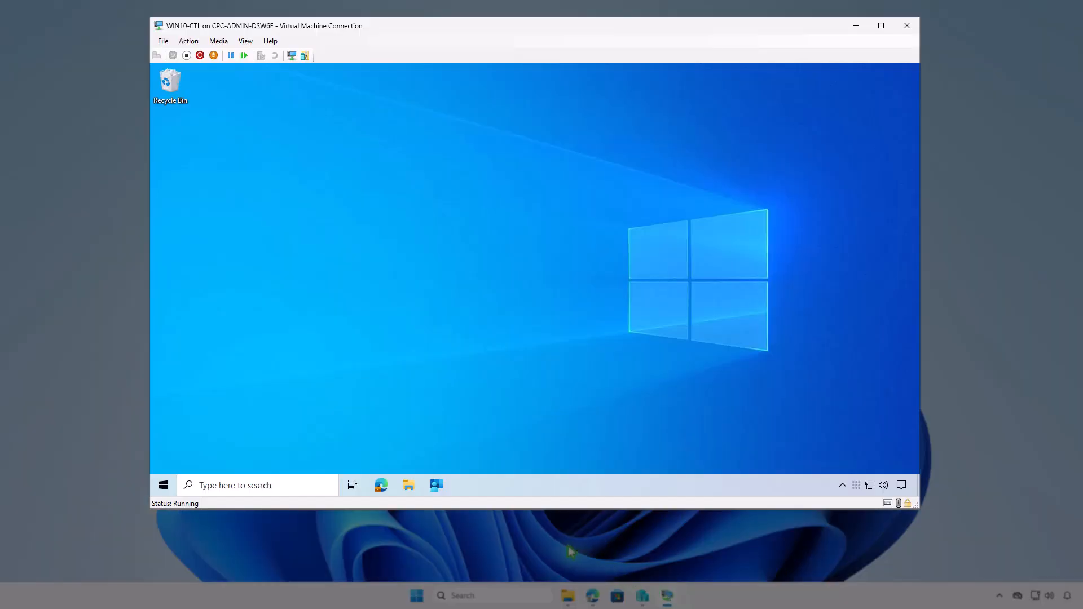
left_click(436, 486)
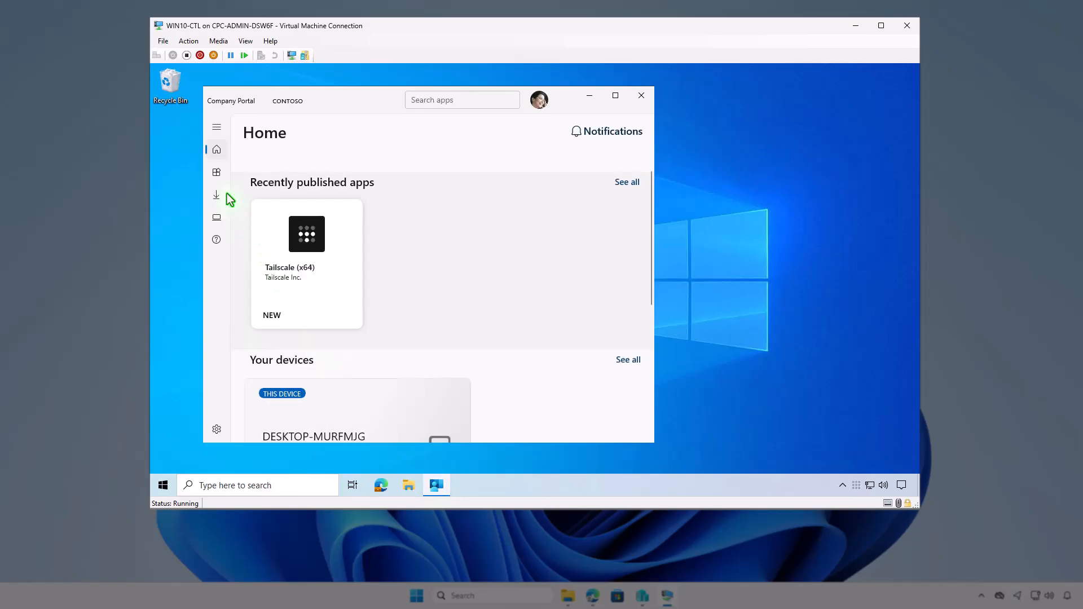
left_click(219, 177)
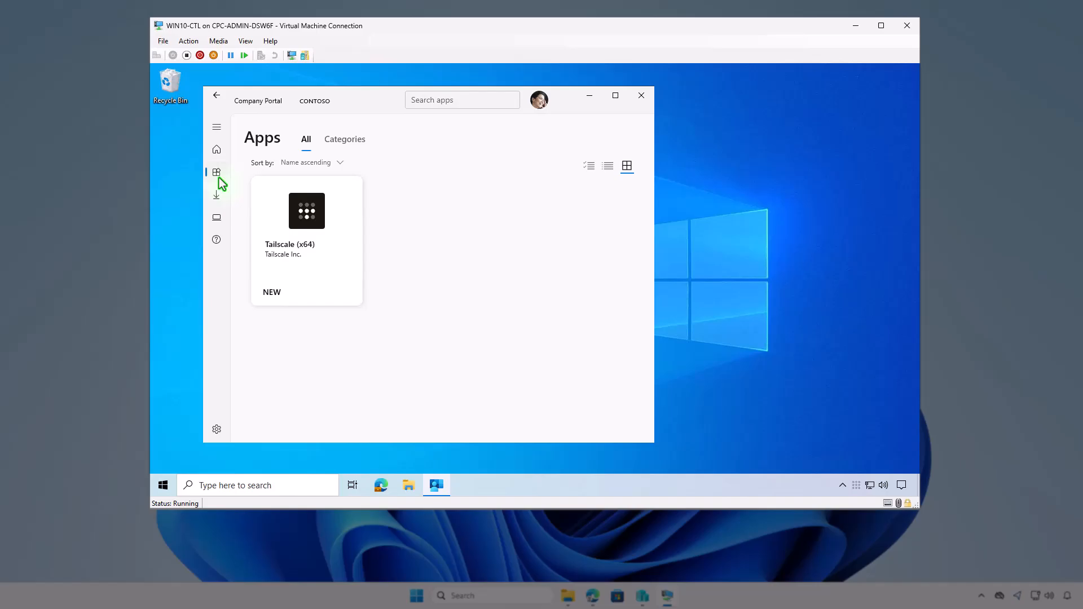
left_click(303, 273)
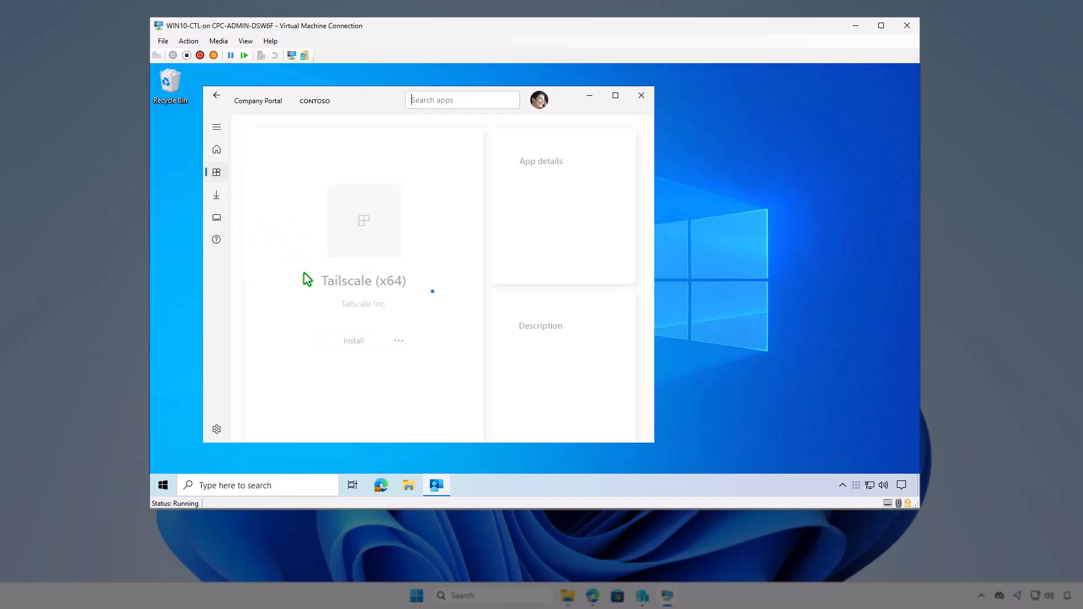
left_click(354, 342)
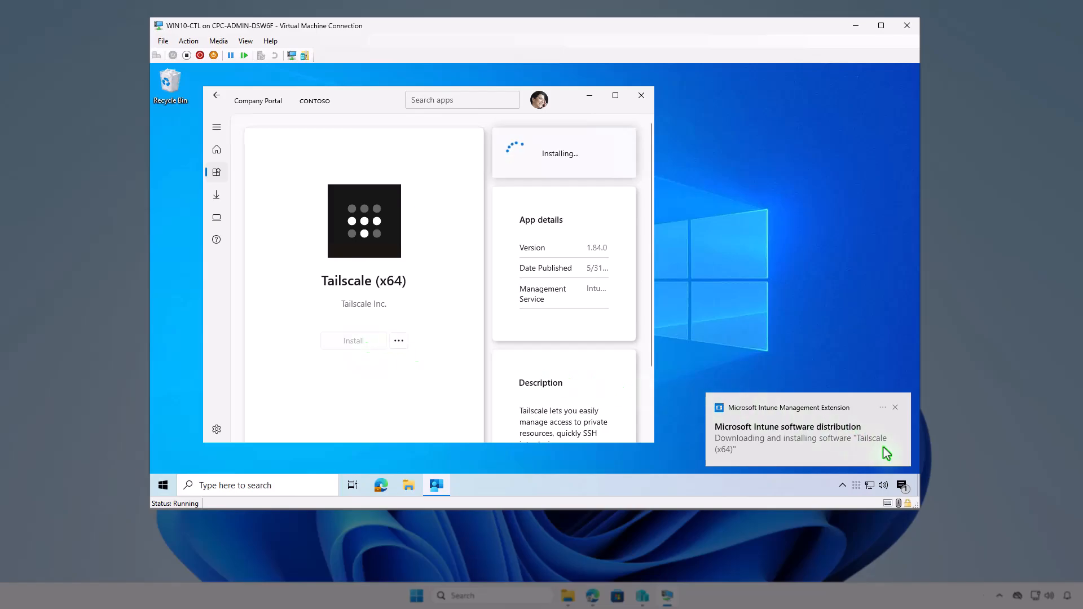
left_click(903, 486)
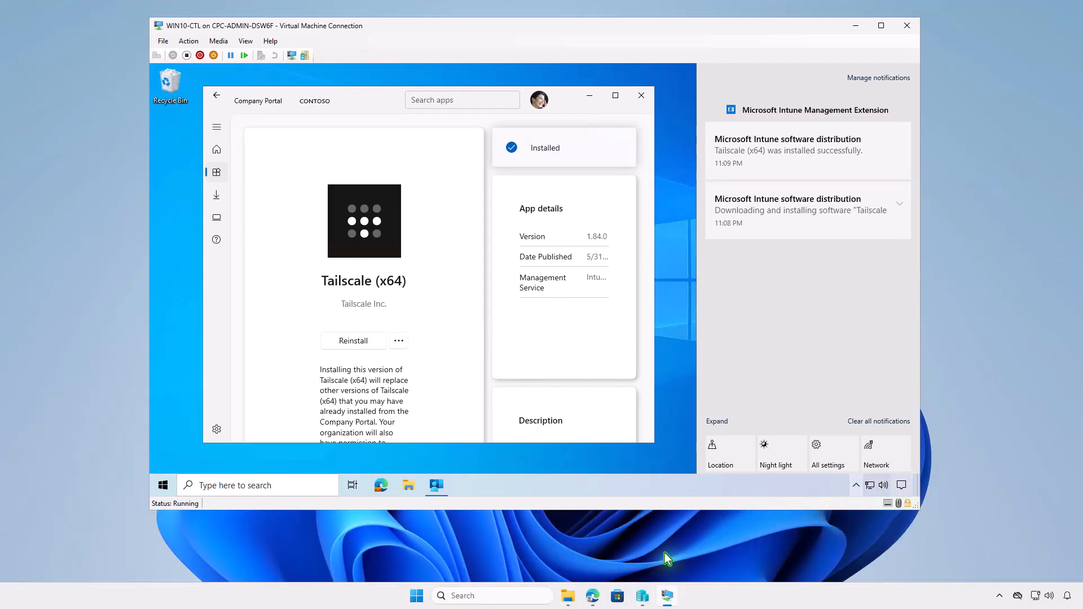
- Return to Tailscale (x64) in the Intune admin center and remove the Test_Users group from its Available for enrolled devices assignments
left_click(602, 596)
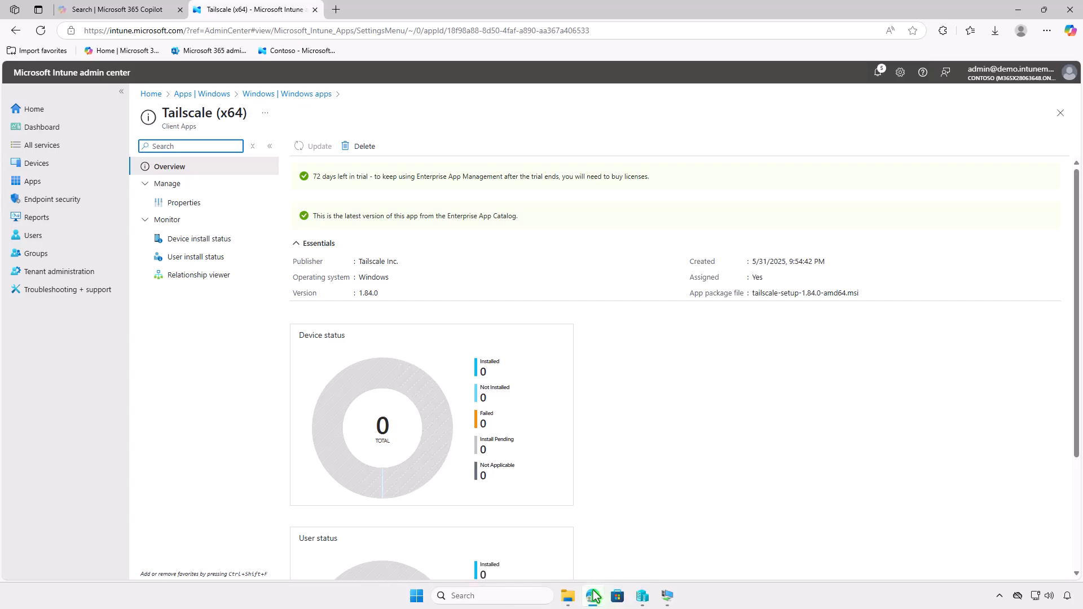
left_click(183, 205)
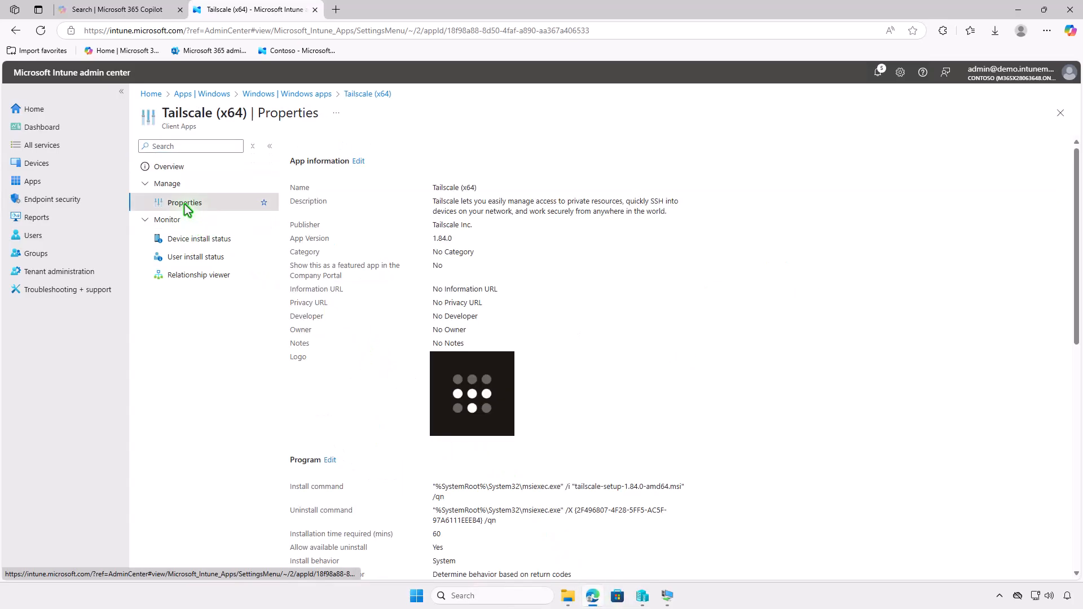
scroll(346, 394, "down", 9)
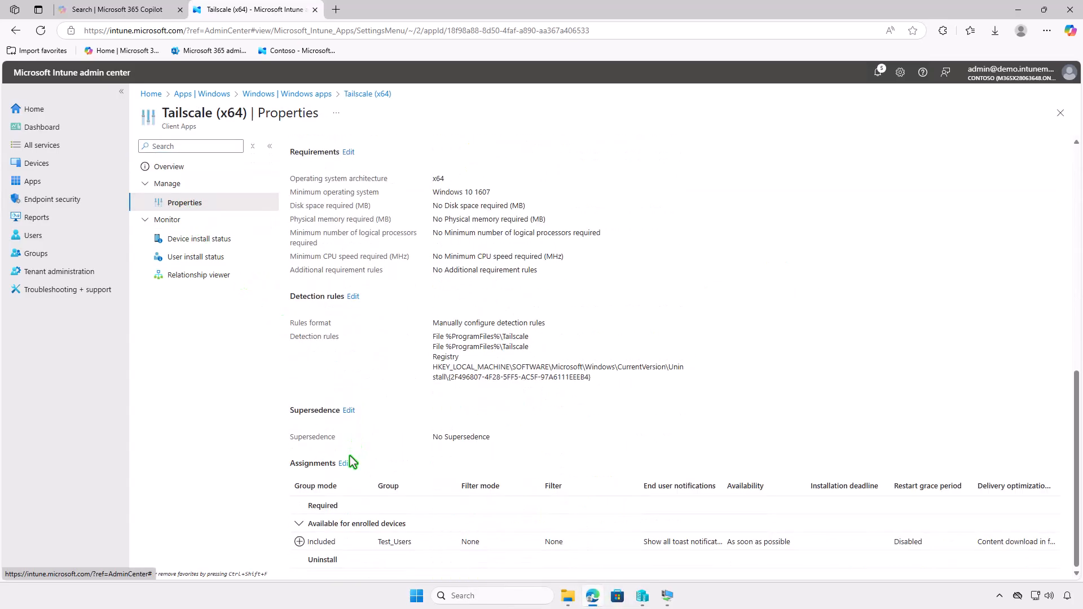
left_click(344, 463)
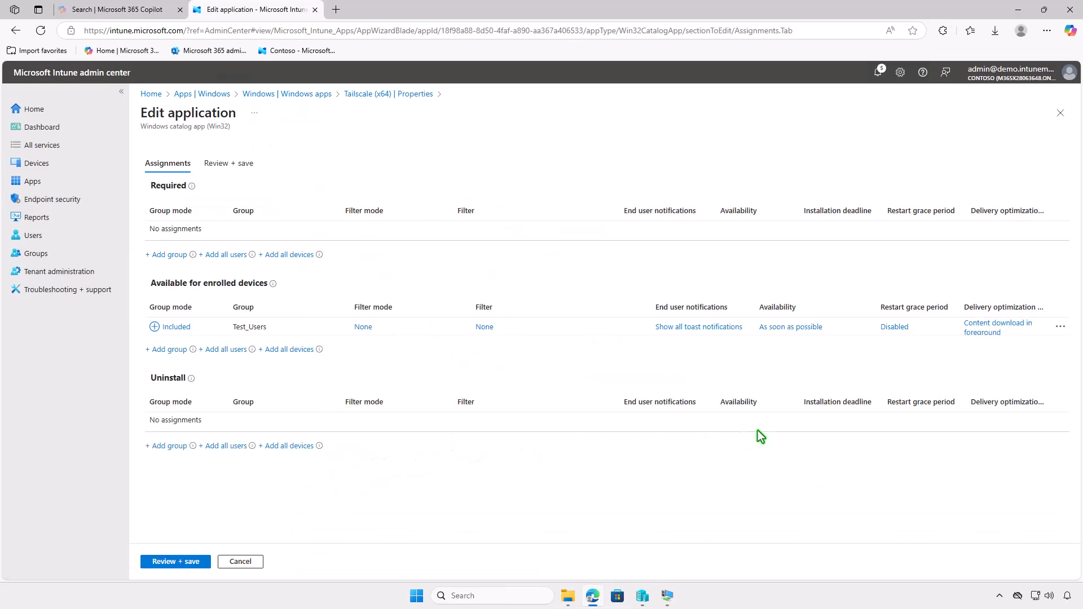
left_click(1060, 327)
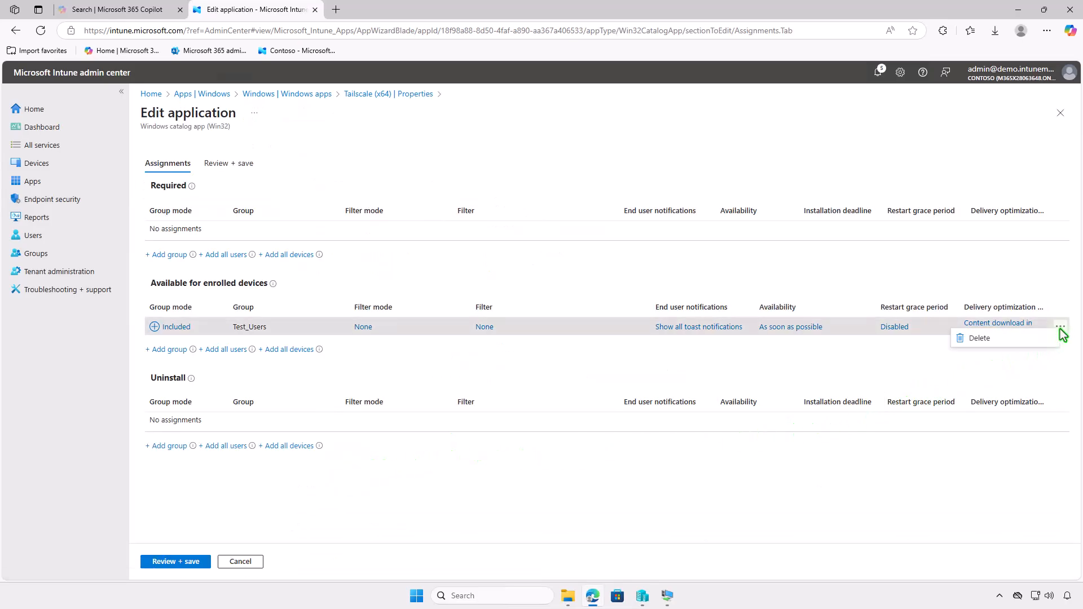
left_click(1022, 339)
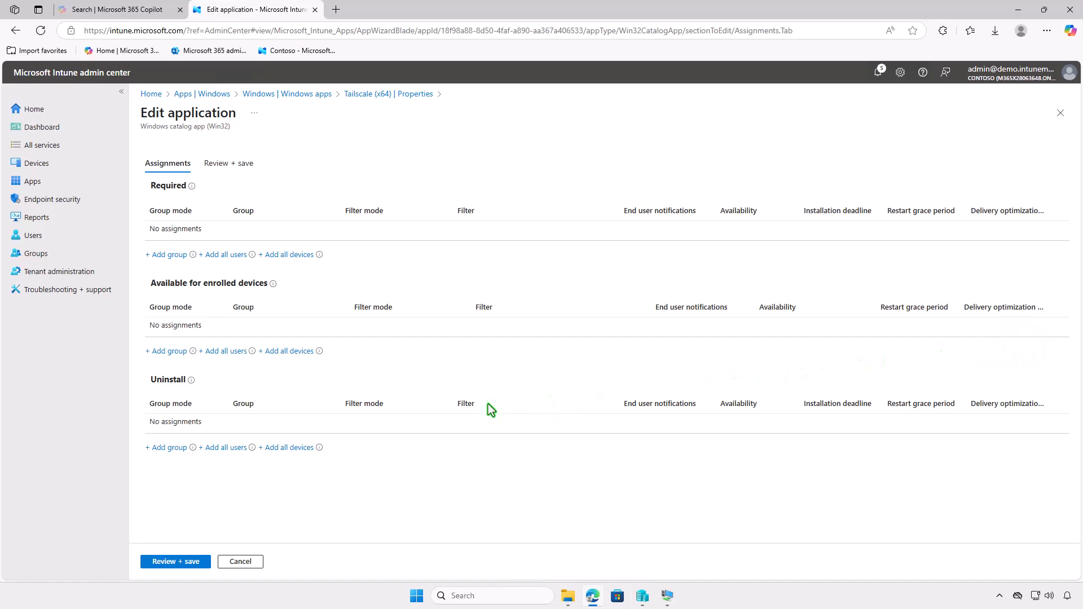
- Add the Test_Devices group to the app's Uninstall assignments and save the changes
left_click(173, 447)
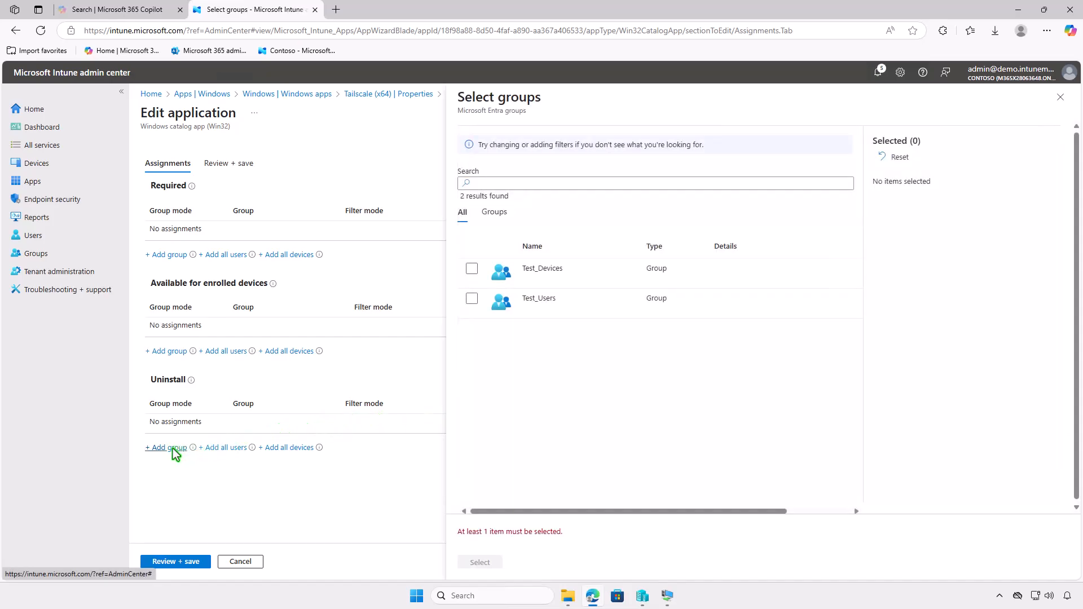
left_click(471, 269)
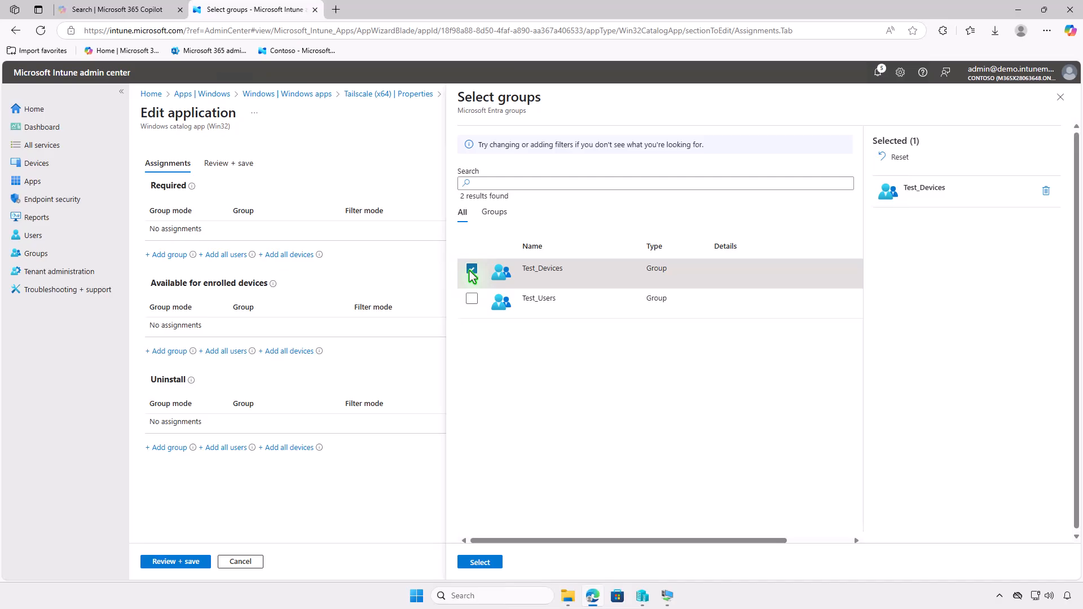
left_click(474, 563)
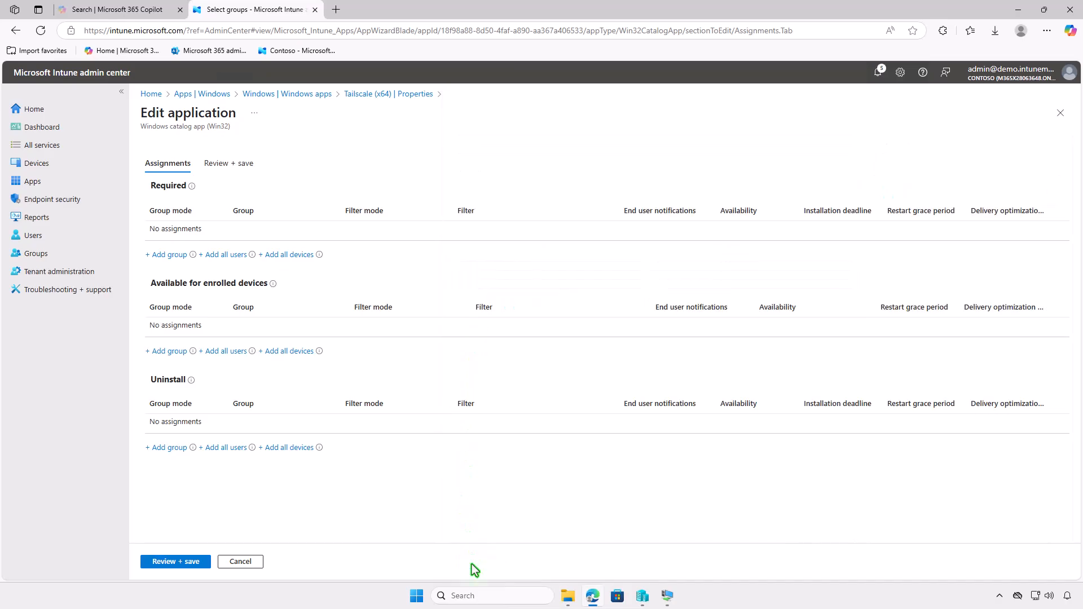
left_click(179, 561)
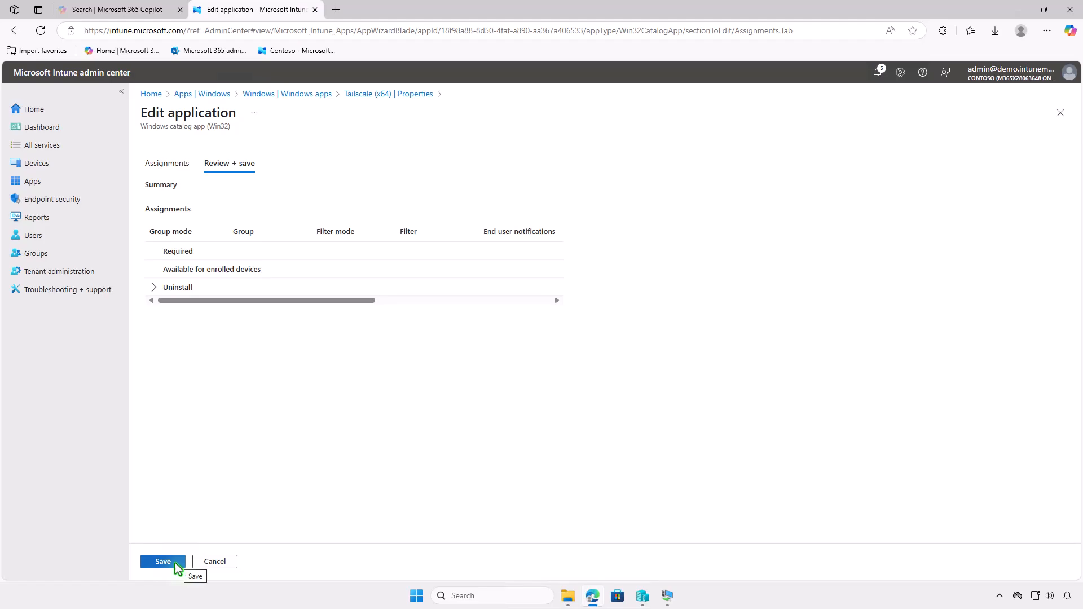
left_click(173, 564)
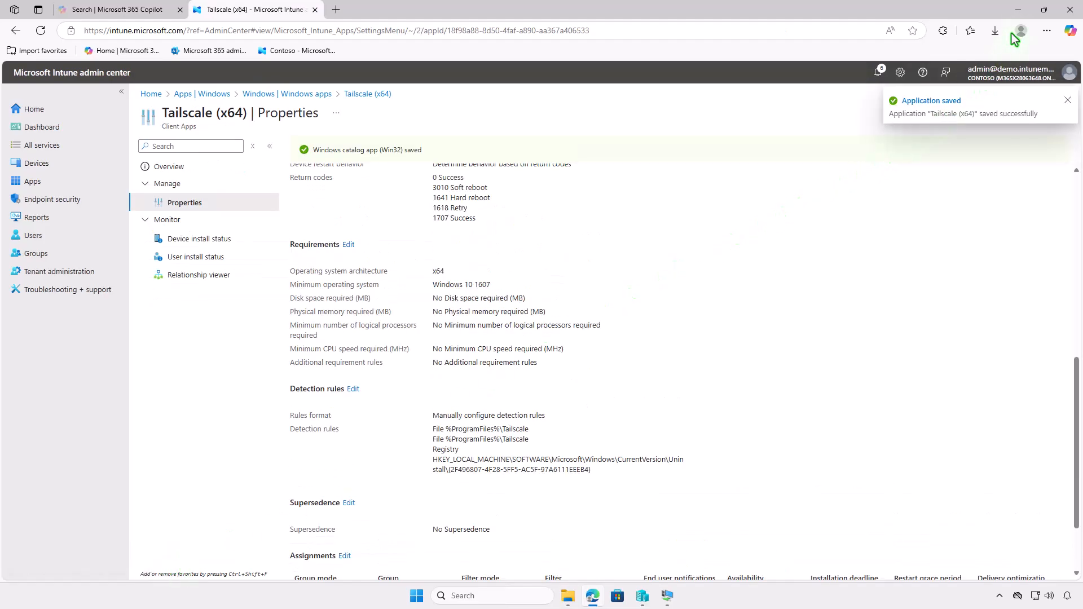
- Switch to the WIN10-CTL virtual machine, sync the device through Company Portal, and check the Tailscale (x64) uninstall notifications
left_click(1018, 9)
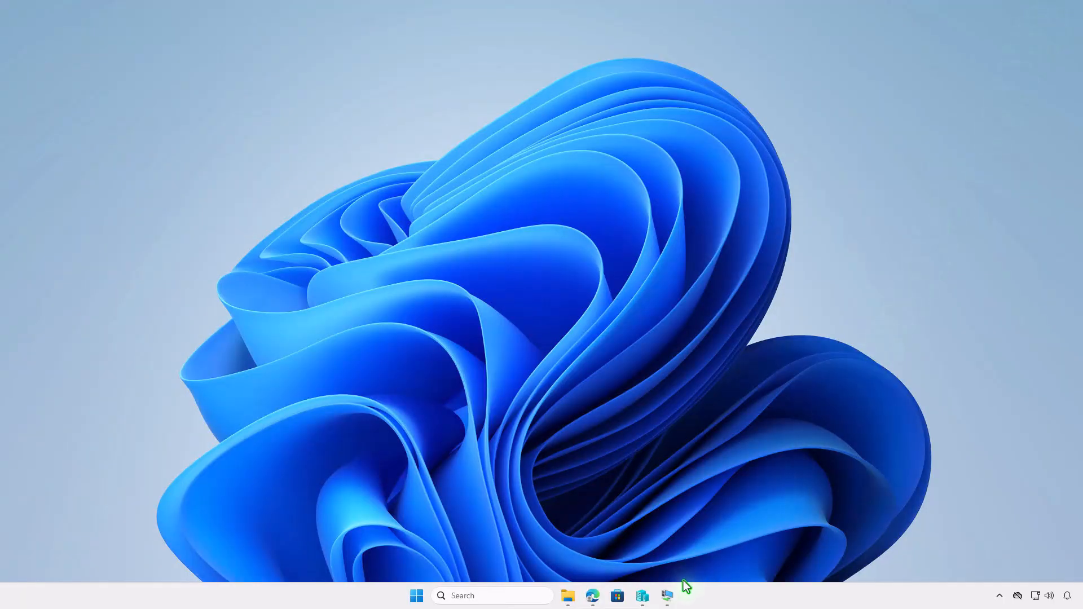
left_click(668, 596)
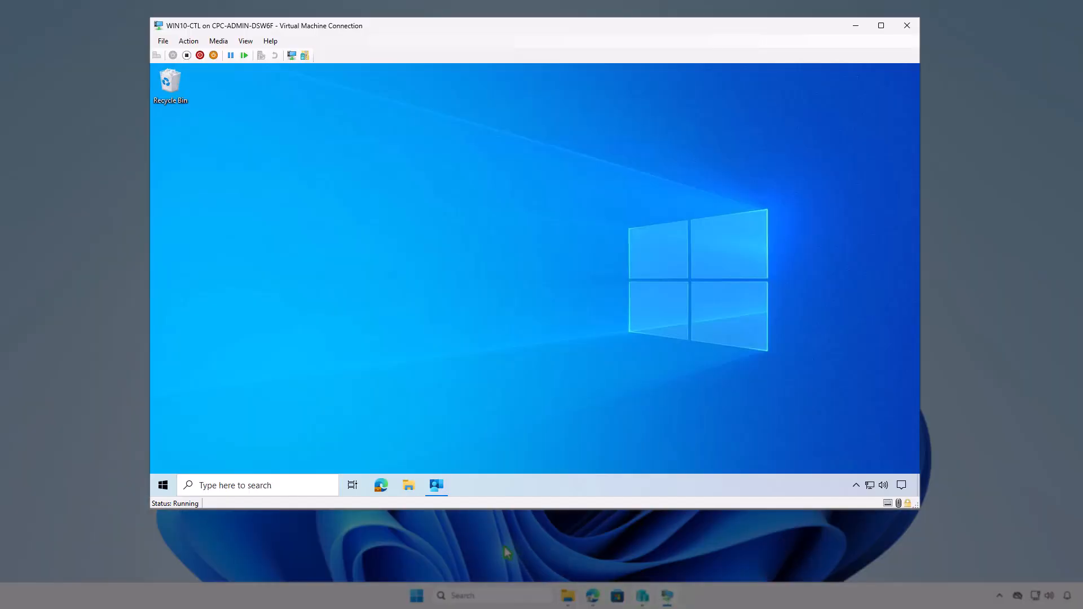
left_click(432, 486)
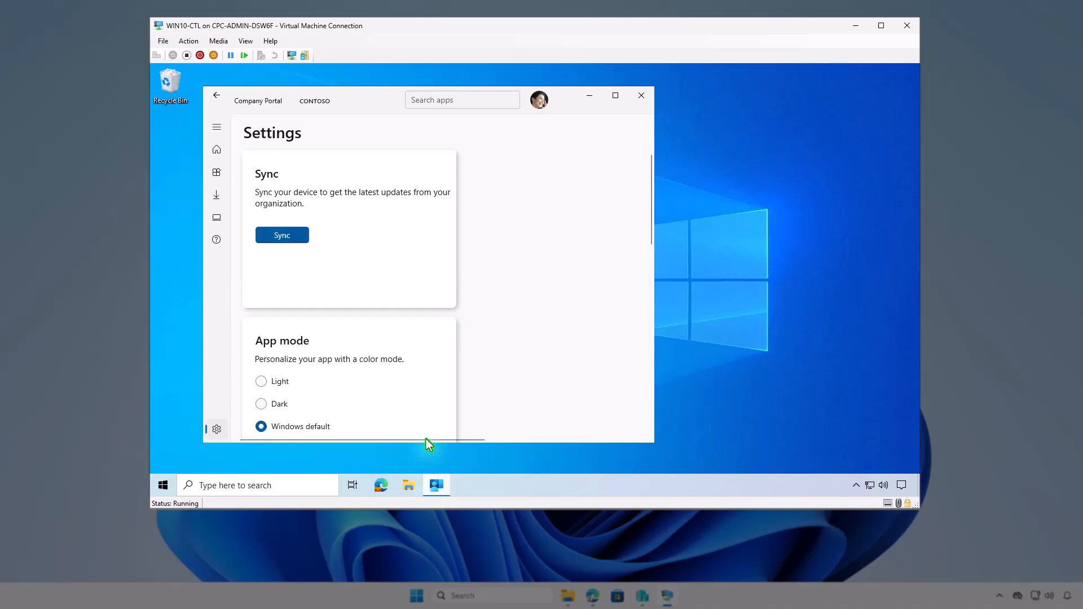
left_click(297, 238)
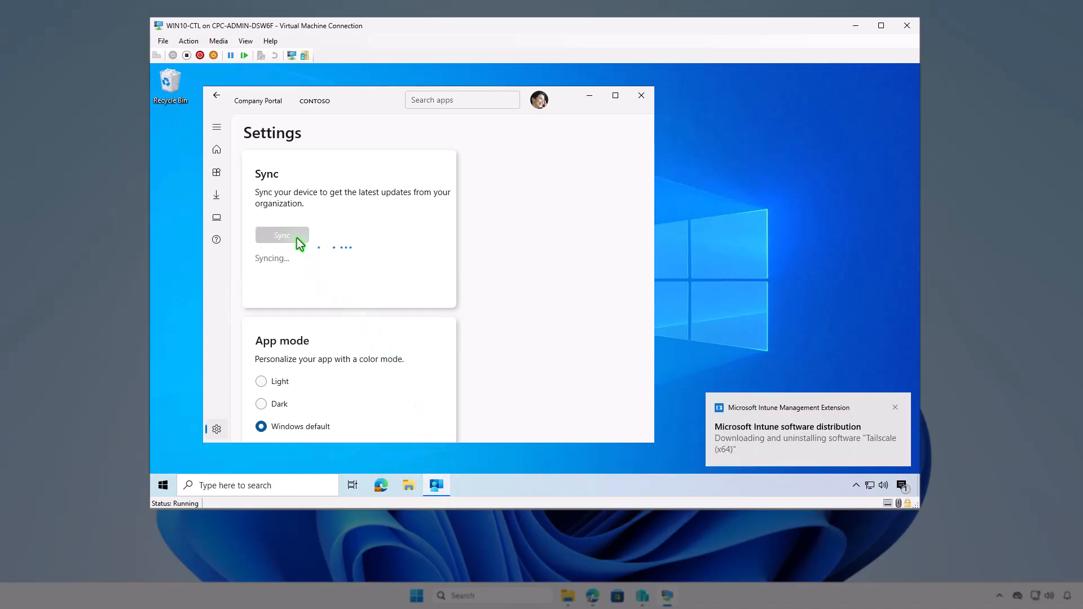
left_click(903, 487)
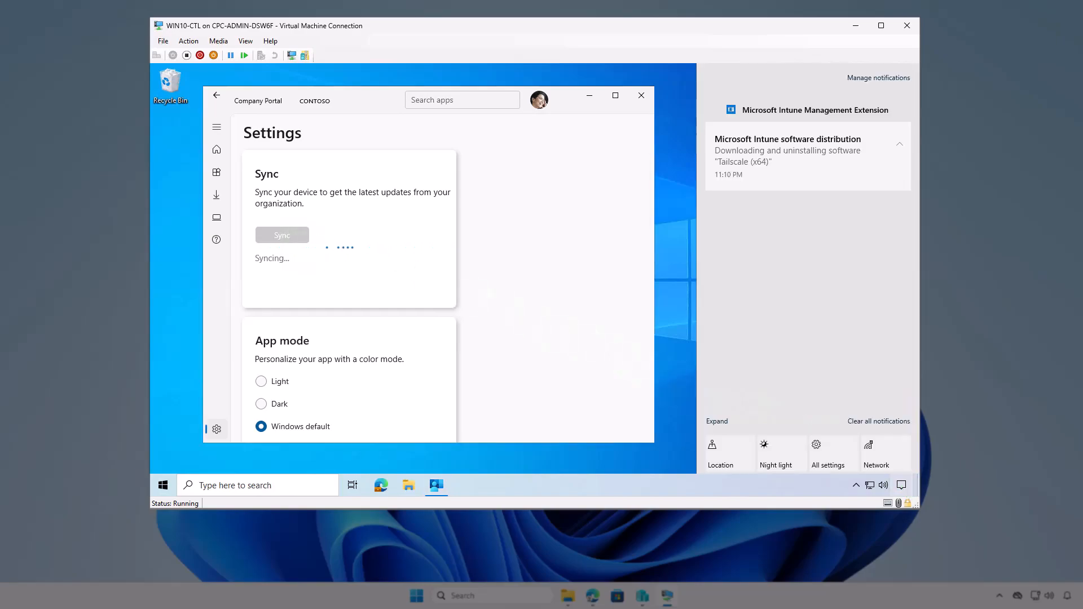